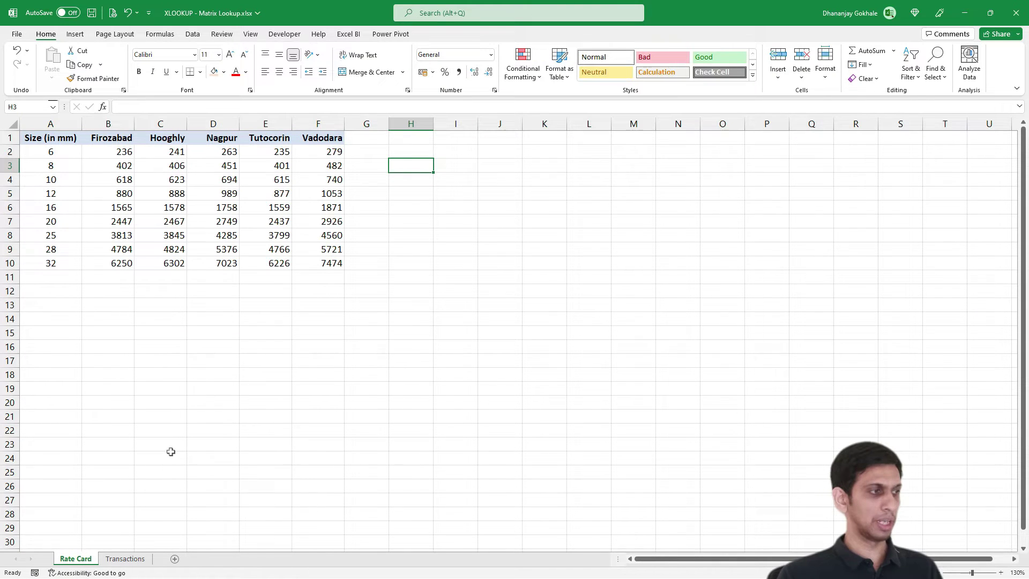
- Review the Transactions sheet, then the Rate Card's size list and city rate columns
left_click(119, 559)
left_click(74, 559)
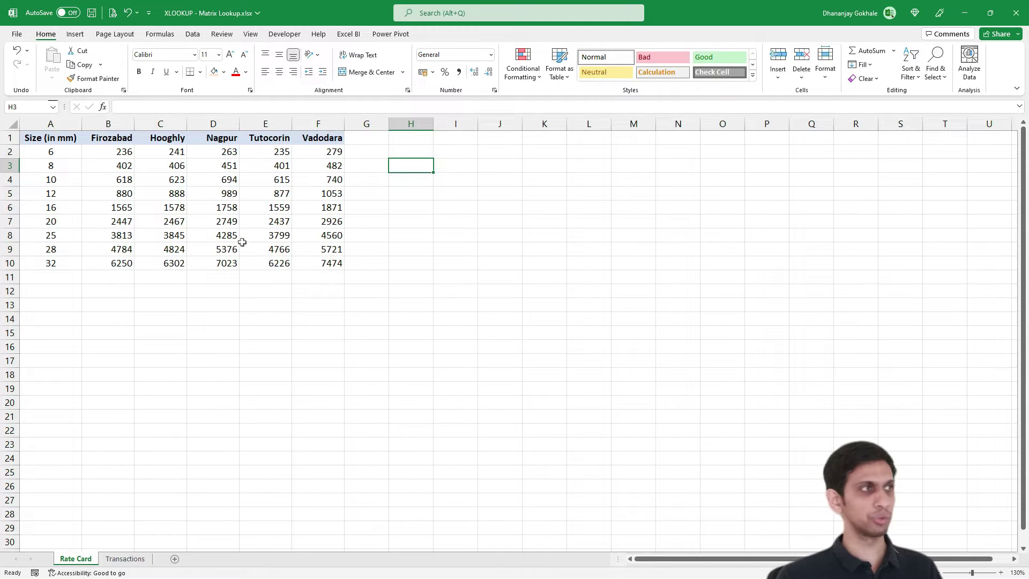
left_click_drag(55, 147, 50, 264)
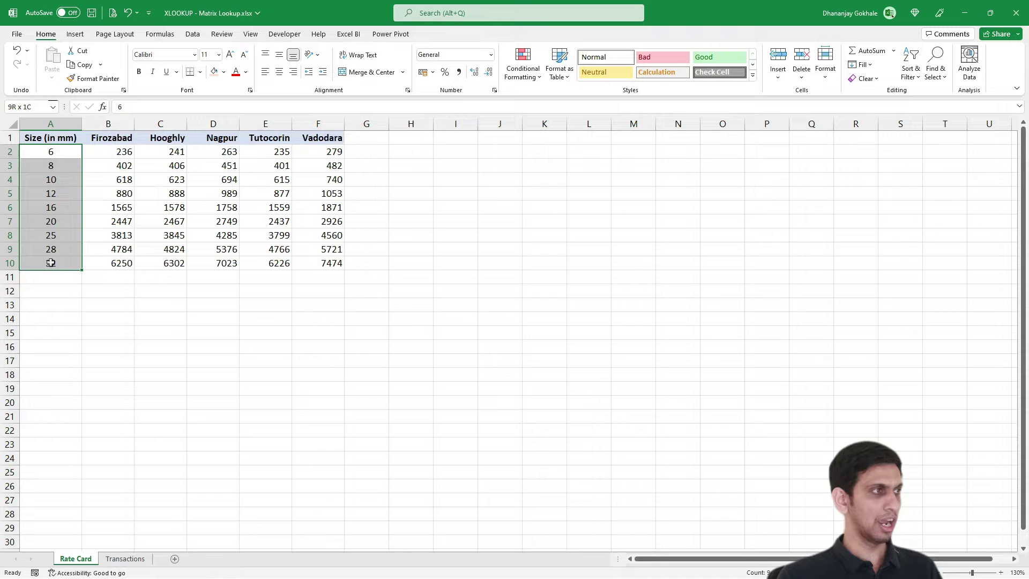
left_click_drag(115, 152, 316, 264)
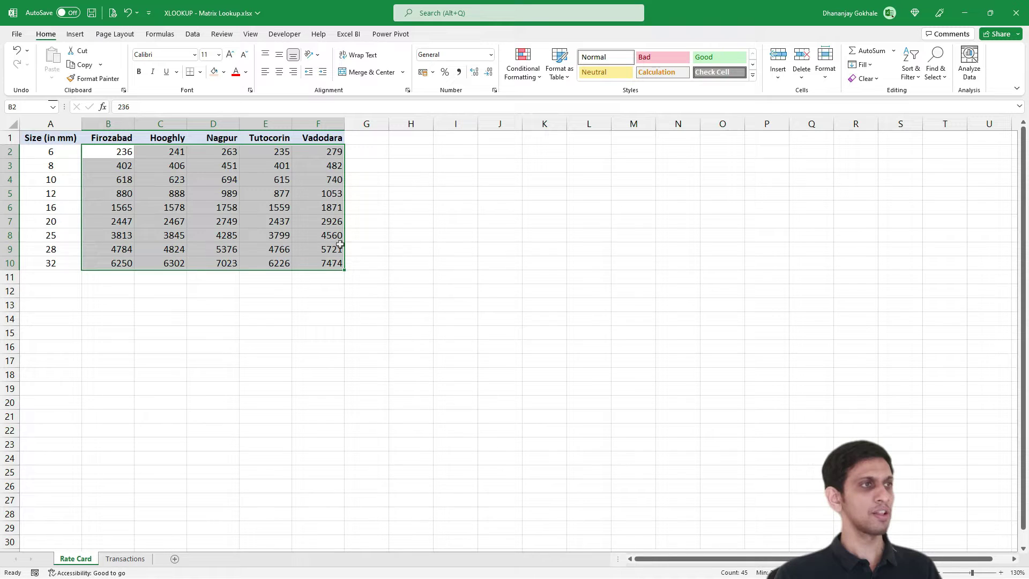
- Label H3 'Size' and J3 'City' on the Rate Card sheet
left_click(410, 165)
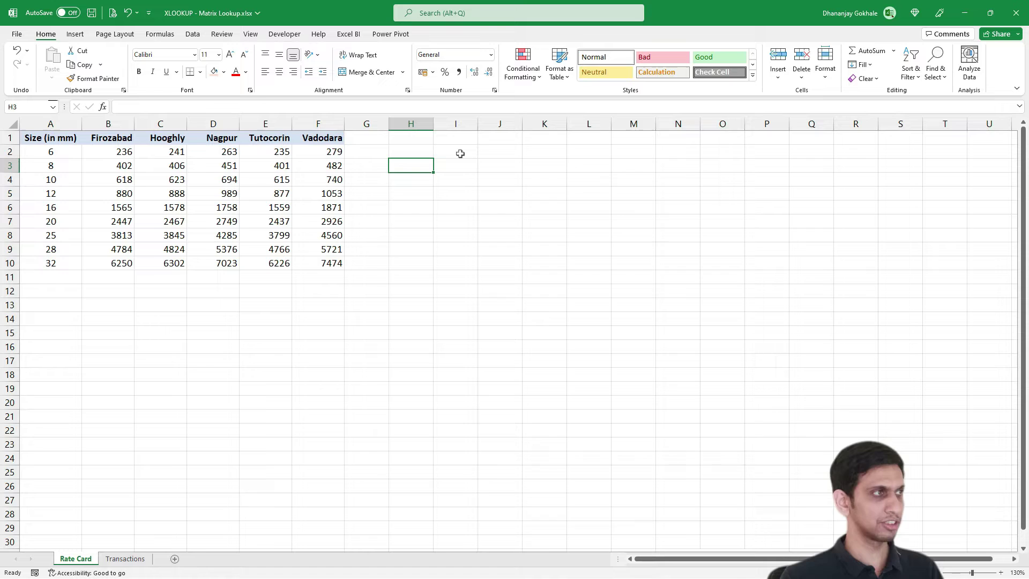
type("cl")
key("BackSpace")
type("Cit")
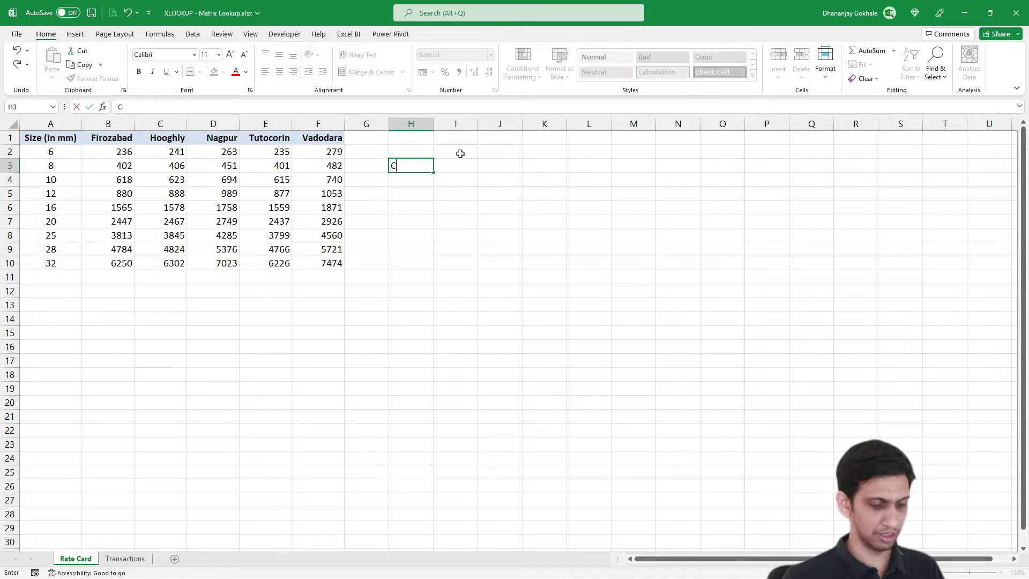
key("BackSpace")
key("BackSpace")
key("BackSpace")
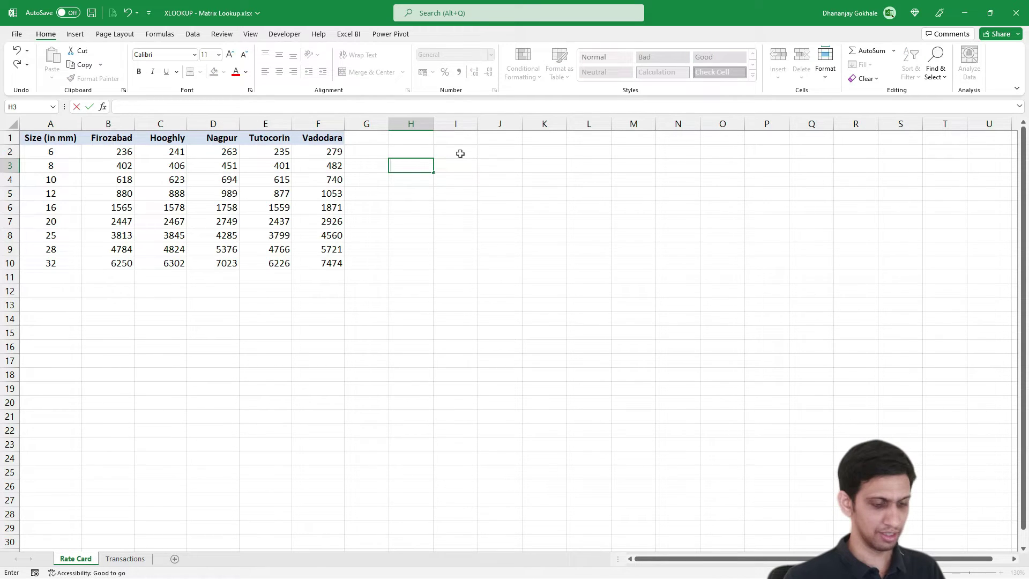
type("Size")
key("Tab")
key("Tab")
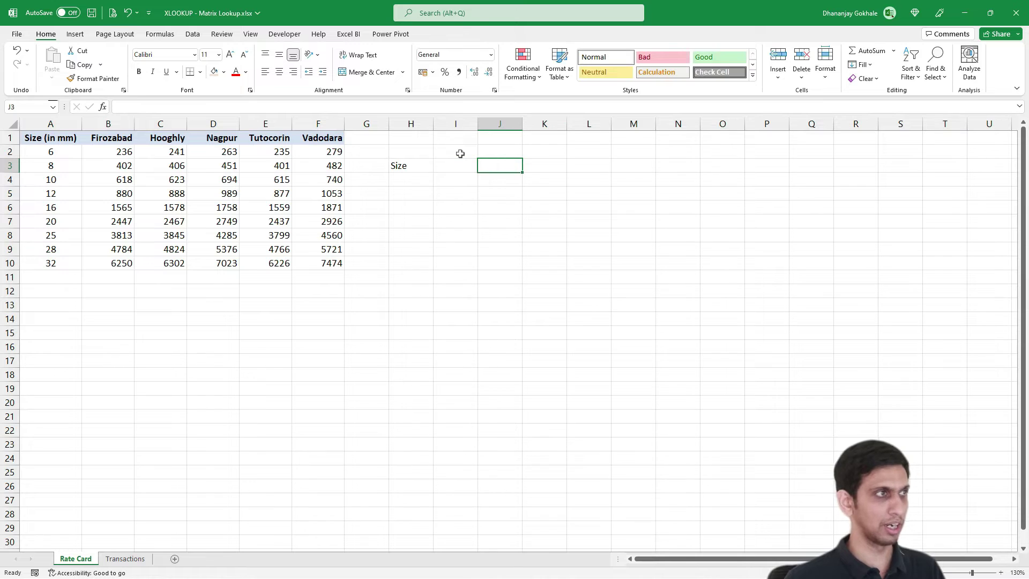
type("City")
key("Return")
key("Left")
key("Left")
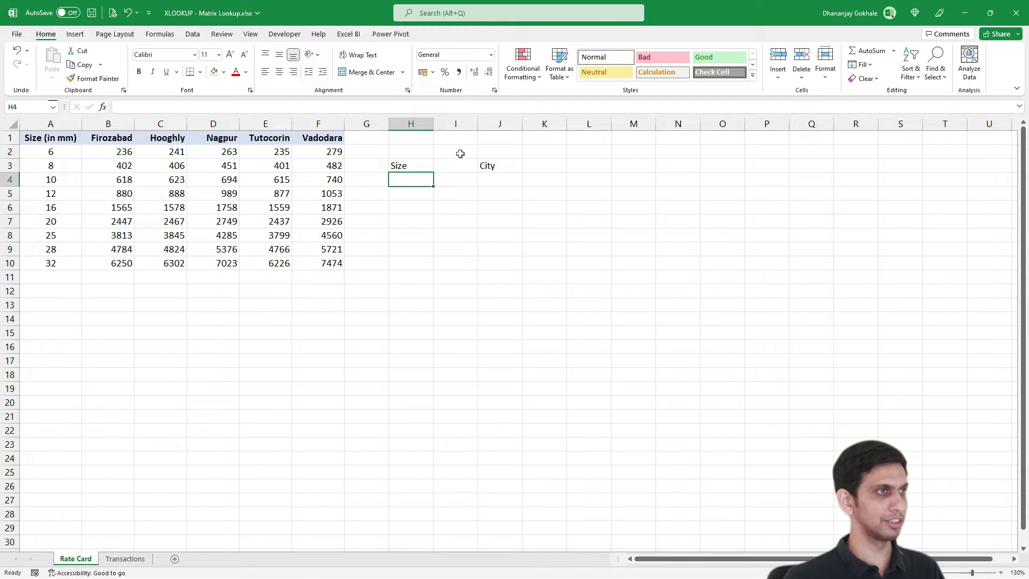
- Enter size 8 in H4 and Nagpur in J4, then begin =XLOOKUP in H6
type("8")
key("Tab")
key("Tab")
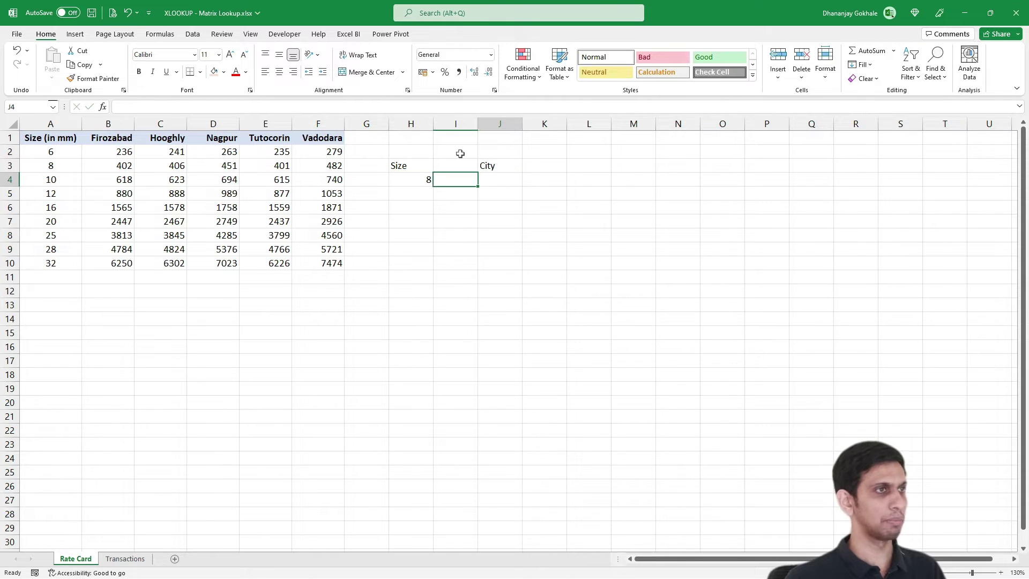
type("Nagpur")
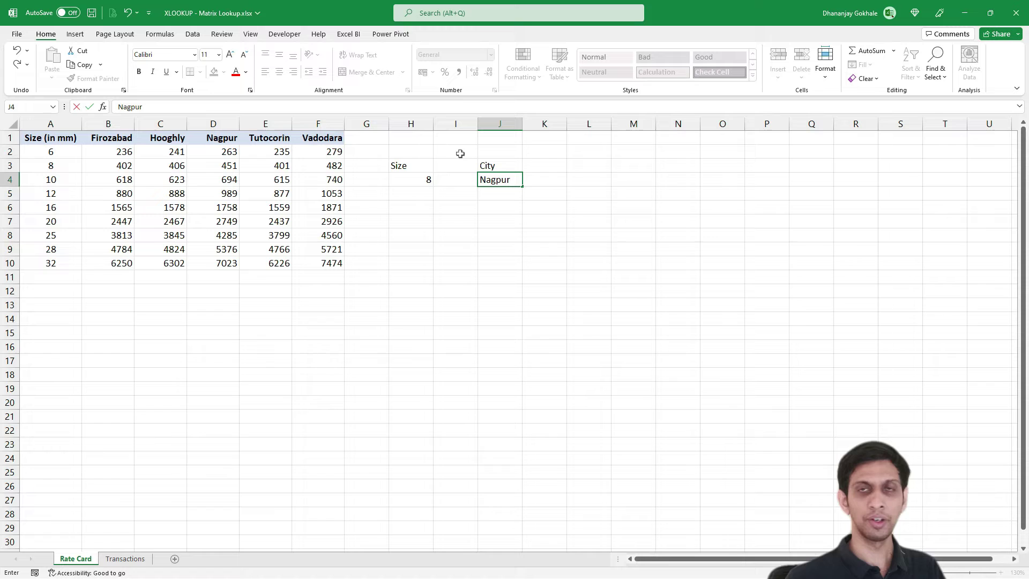
key("Return")
key("Down")
key("Down")
key("Left")
key("Left")
key("Up")
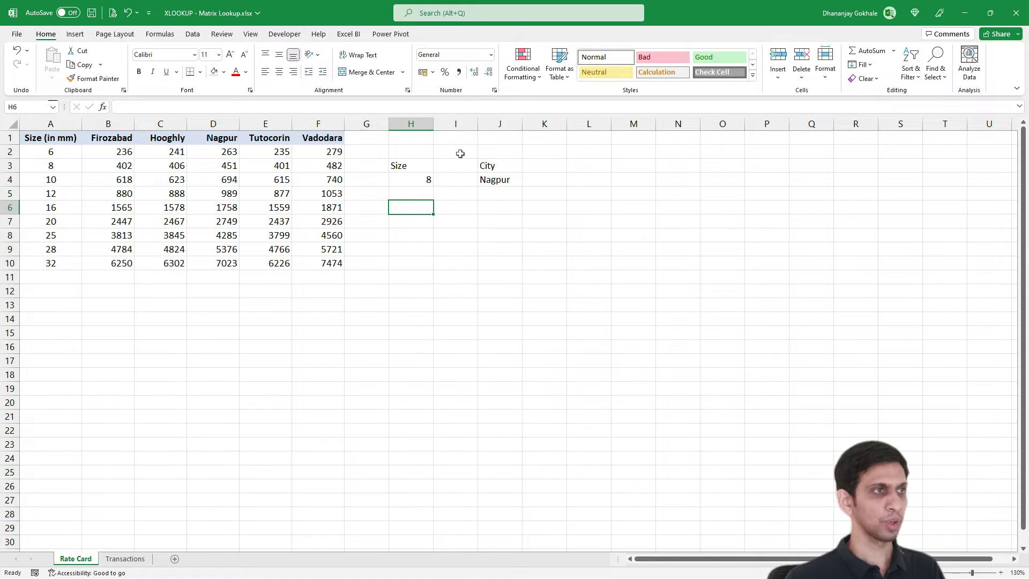
type("=")
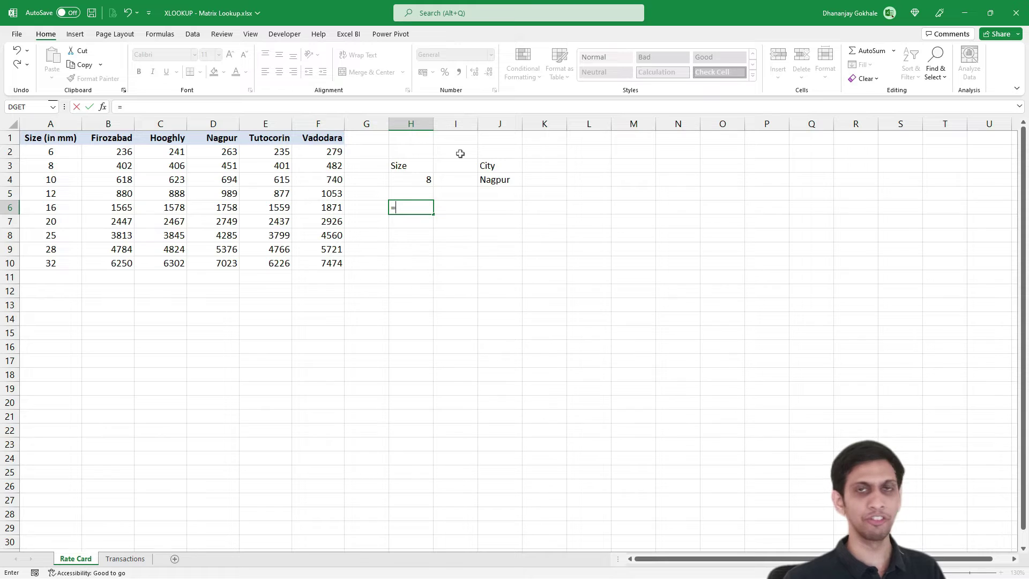
type("X")
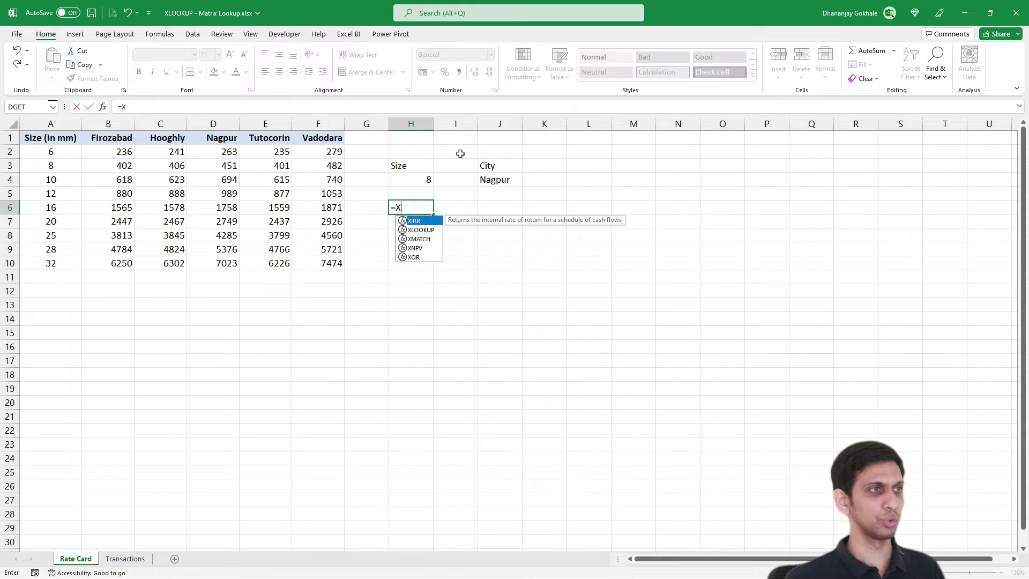
type("LO")
- Complete =XLOOKUP(H4,A2:A10,D2:D10) in H6, returning 451 for size 8 in Nagpur
key("Tab")
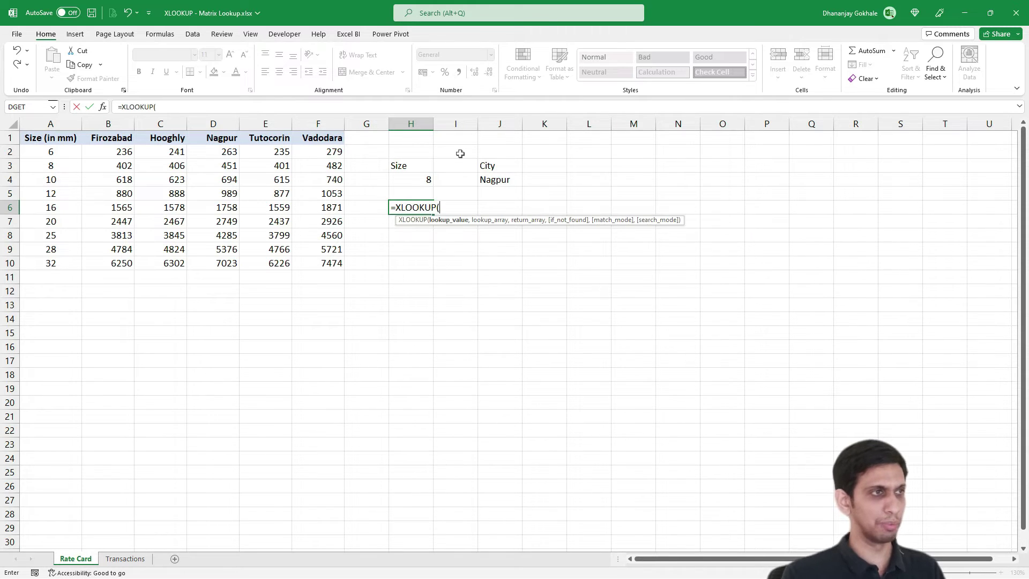
left_click(421, 180)
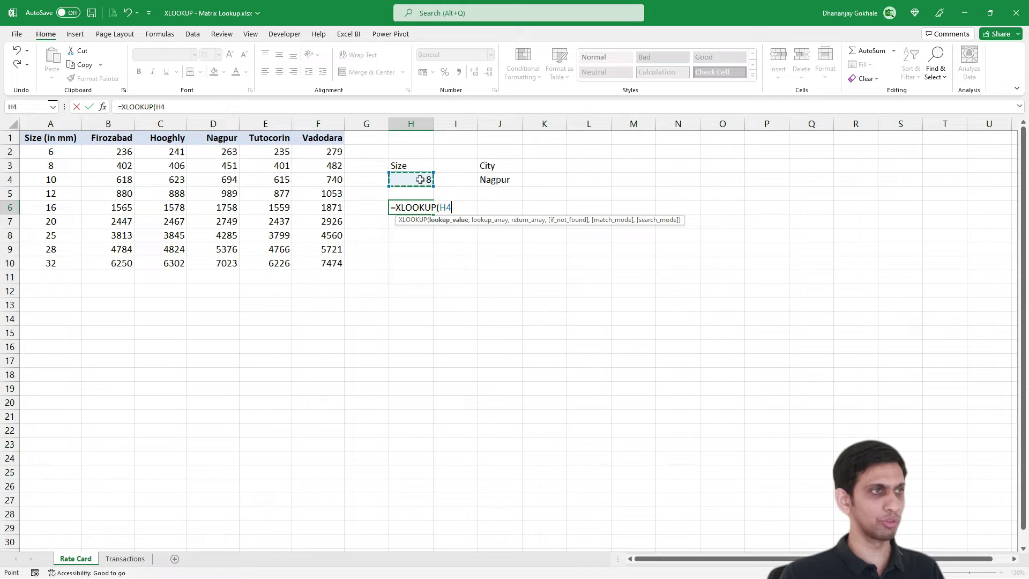
type(",")
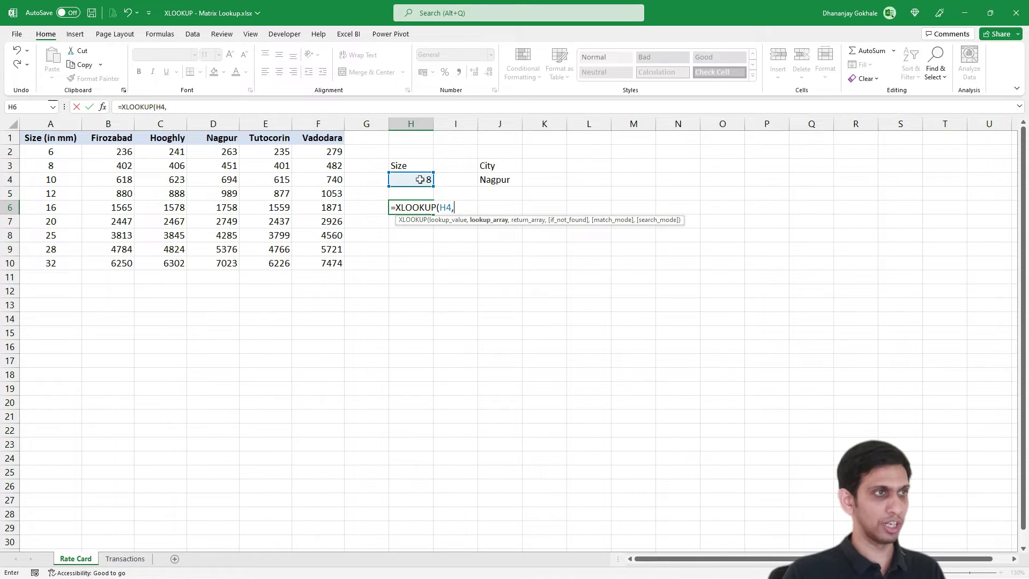
left_click_drag(40, 150, 38, 269)
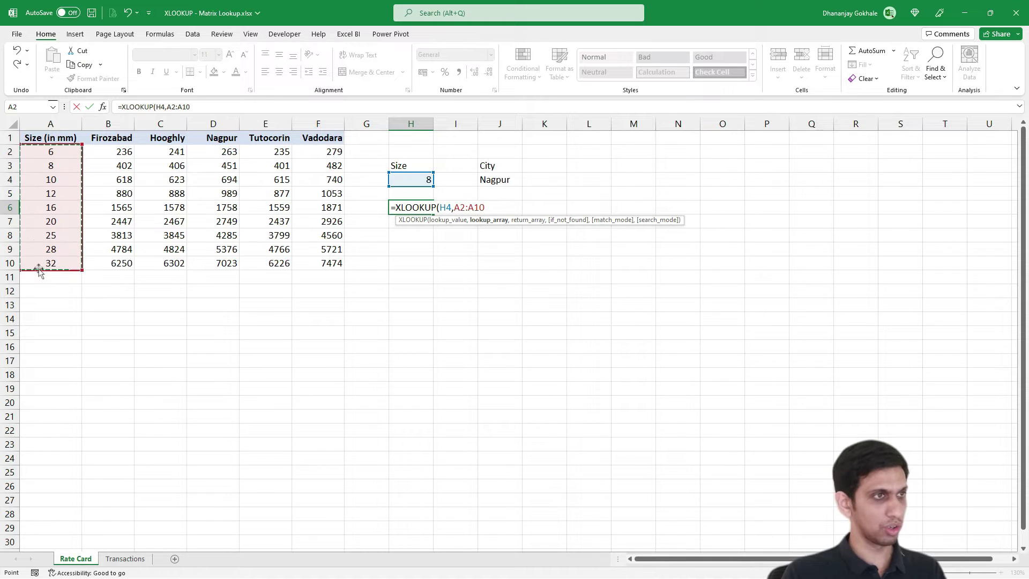
type(",")
left_click_drag(212, 151, 217, 262)
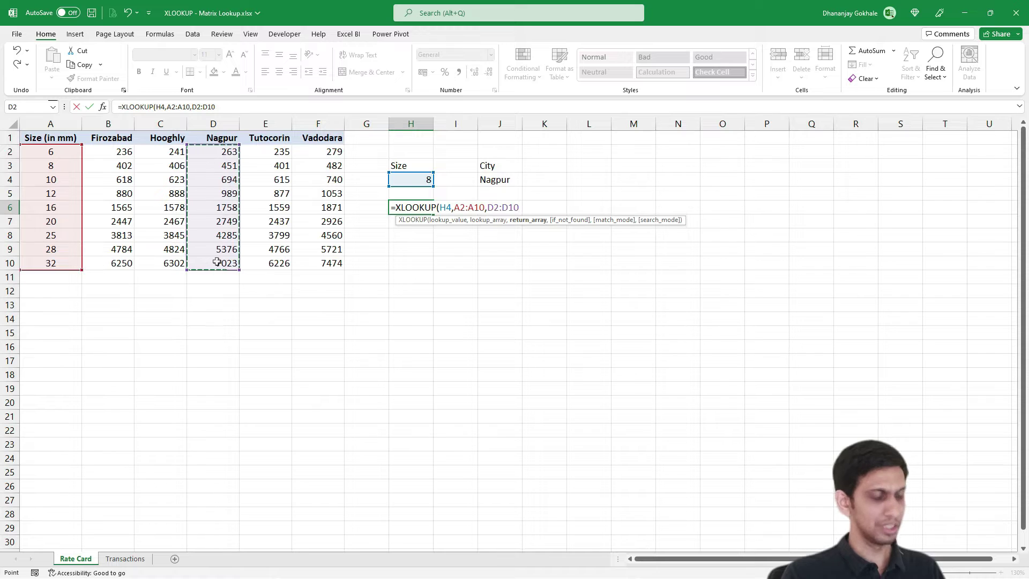
type(")")
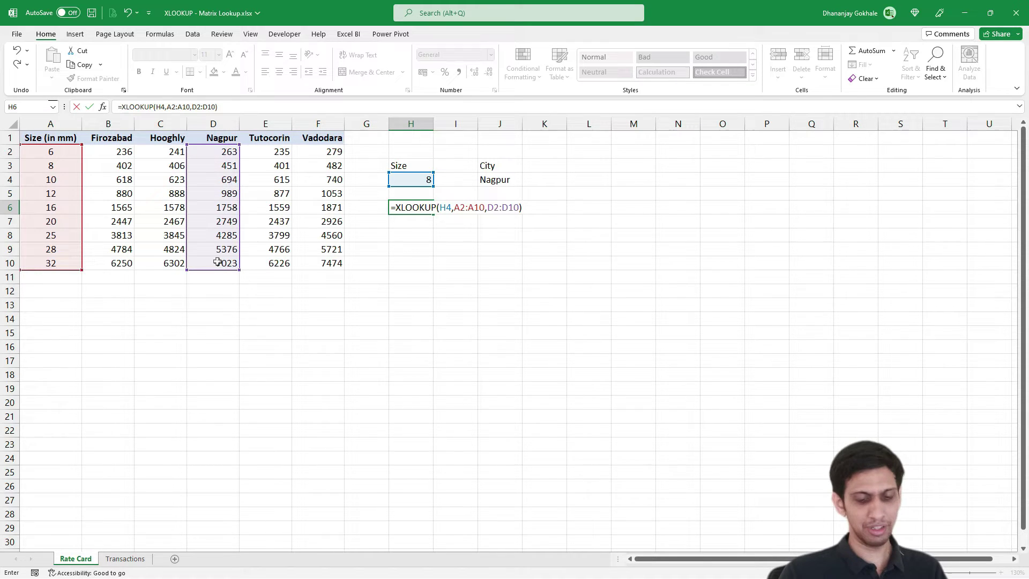
key("Return")
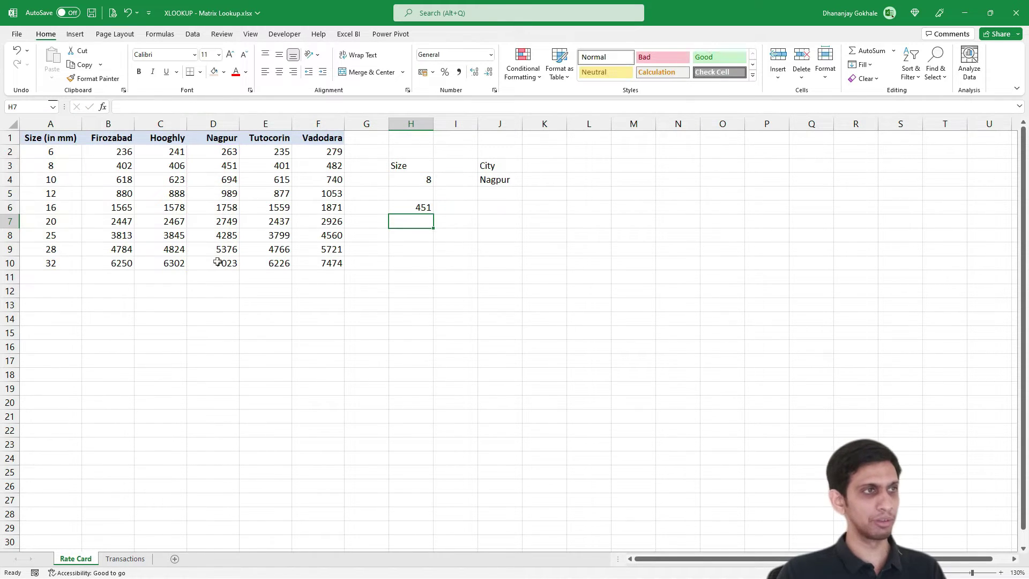
key("Up")
- Review H6's formula references without changing it
key("F2")
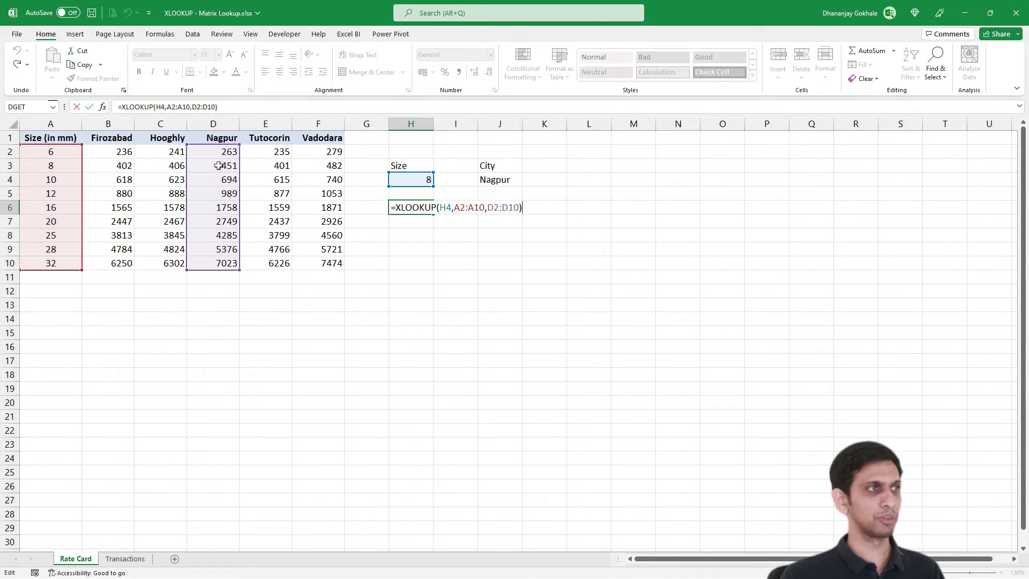
key("Return")
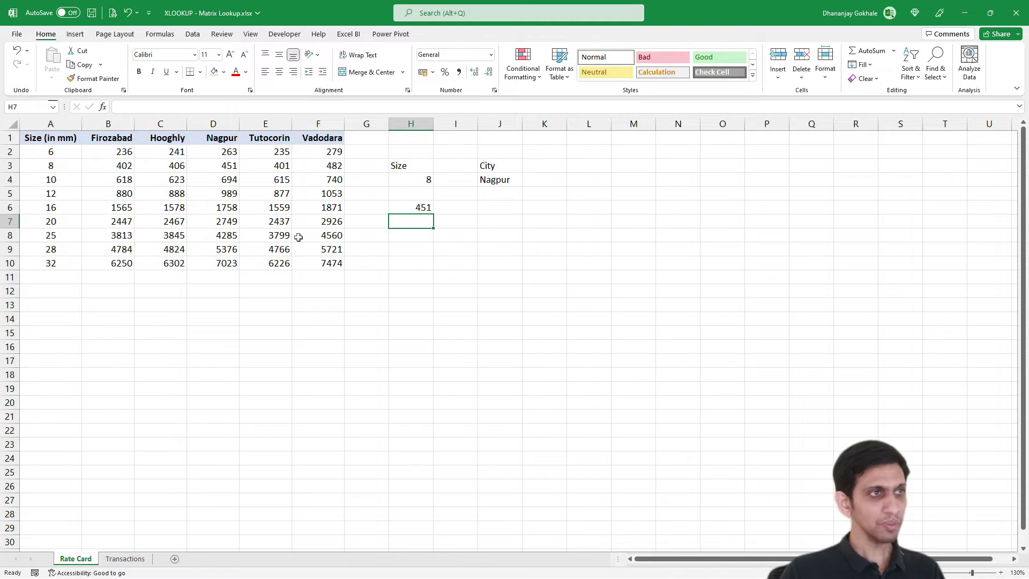
key("Up")
key("Right")
key("Right")
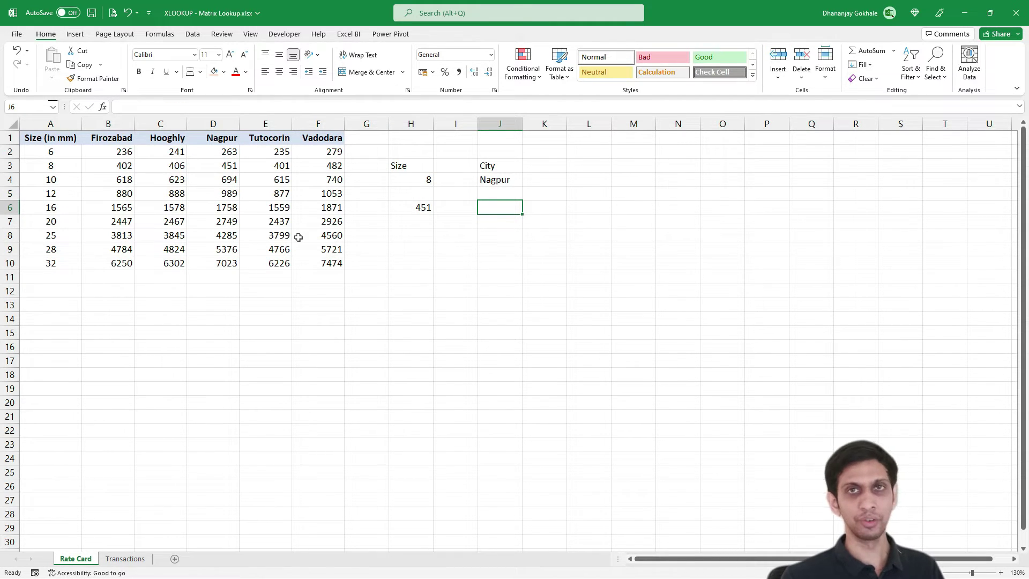
- Enter =XLOOKUP(J4,B1:F1,B3:F3) in J6, matching Nagpur across city headers to return 451
type("=XL")
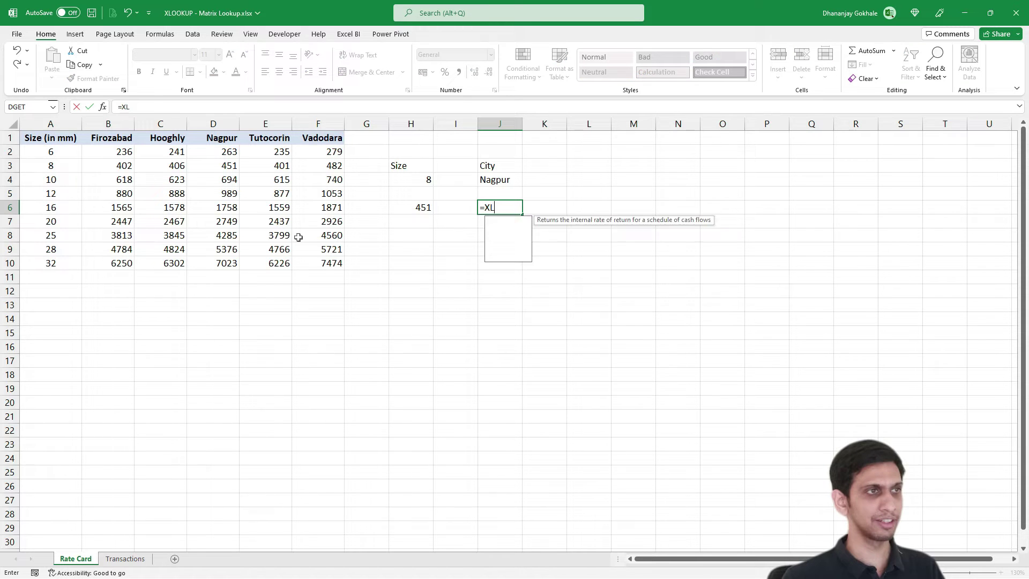
key("Tab")
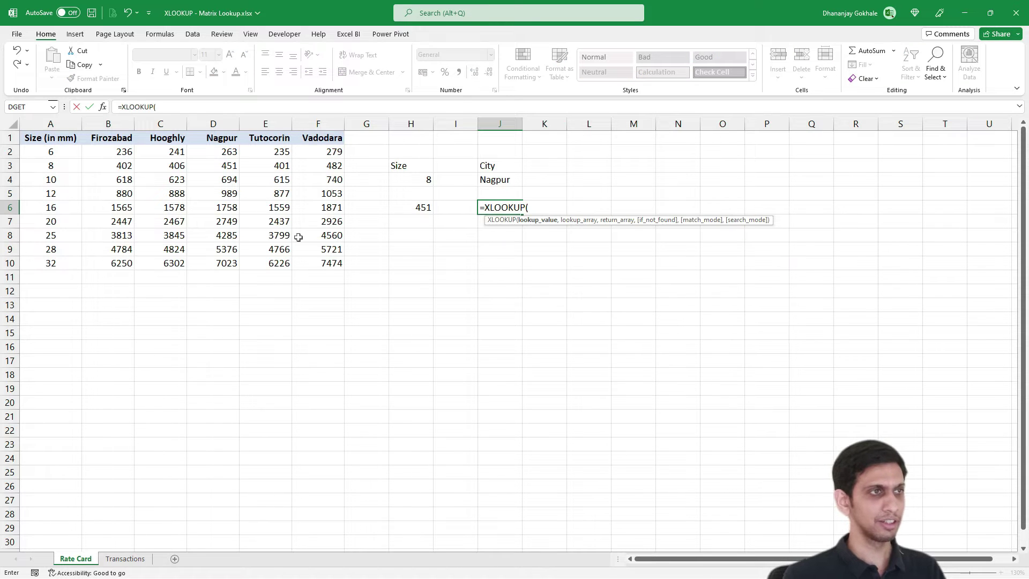
left_click(506, 183)
type(",")
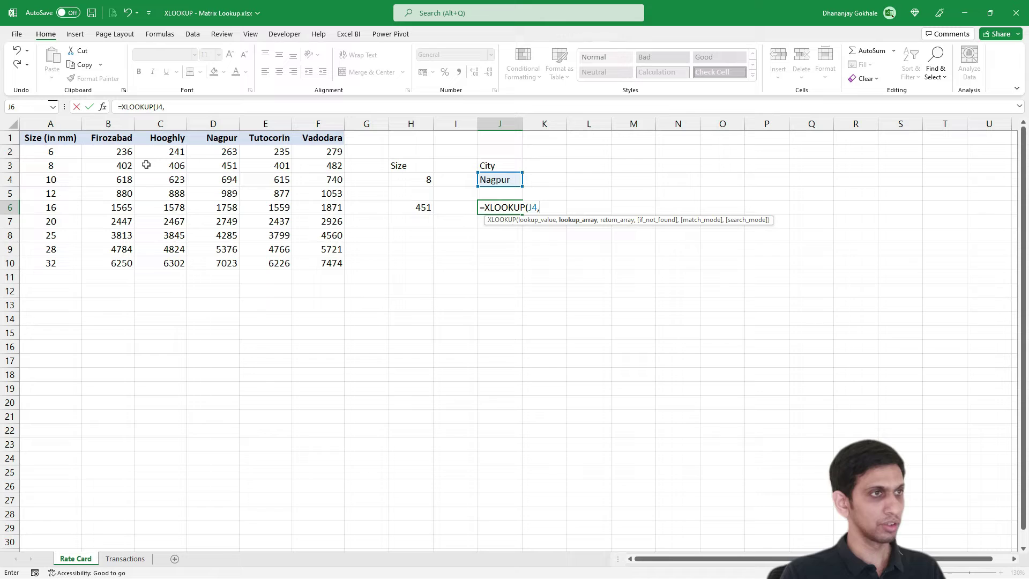
left_click_drag(108, 138, 296, 140)
type(",")
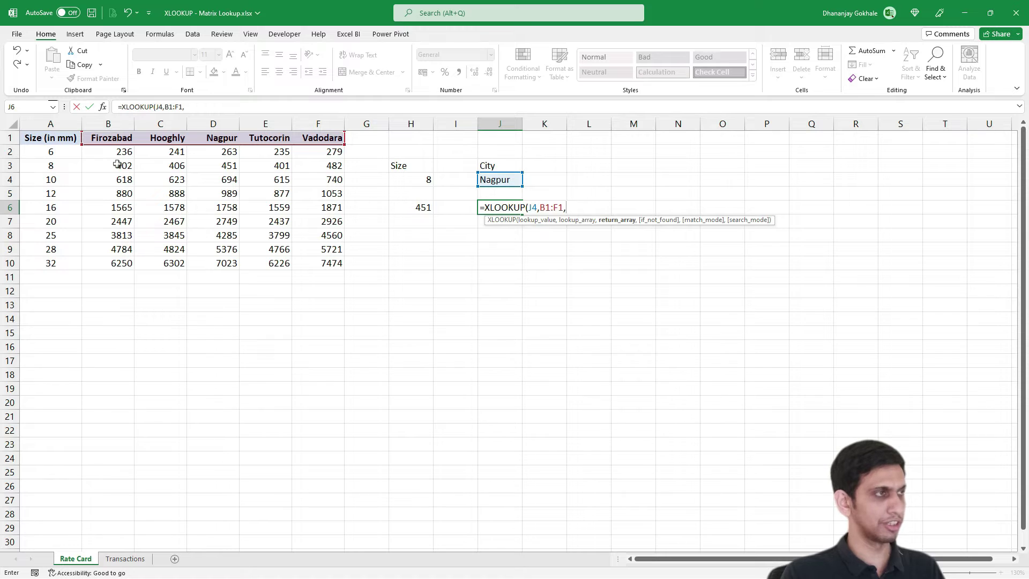
left_click_drag(118, 165, 313, 165)
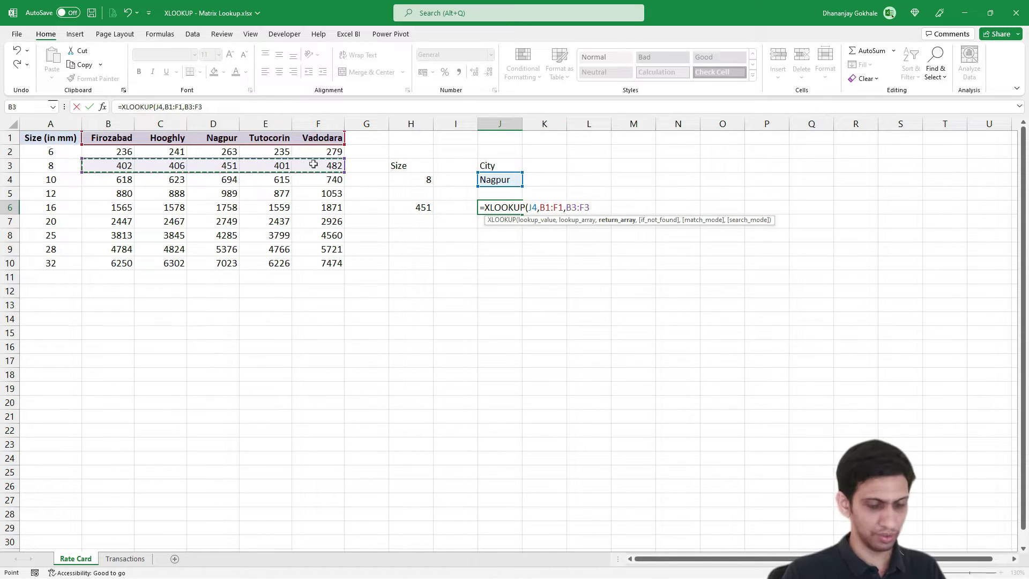
type(")")
key("Return")
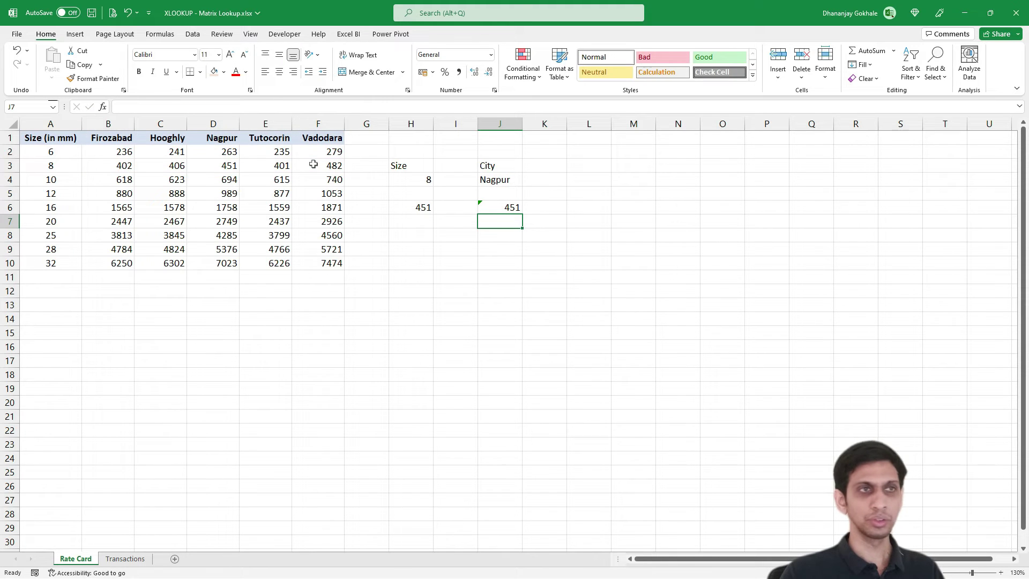
- Clear J6 and widen H6's return range to B2:F10 so 402, 406, 451, 401, 482 spill
key("Up")
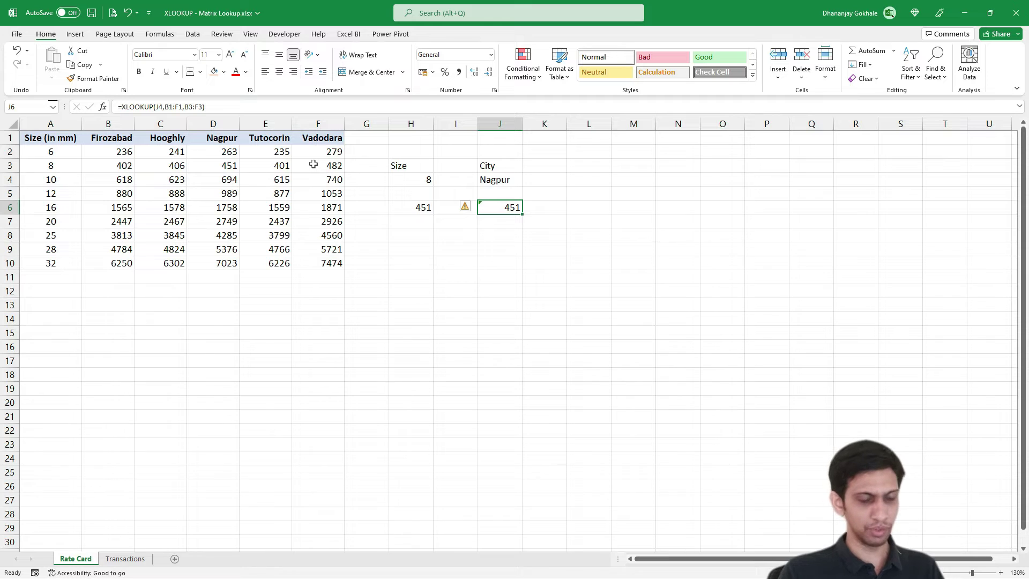
key("Delete")
key("Left")
key("Left")
key("F2")
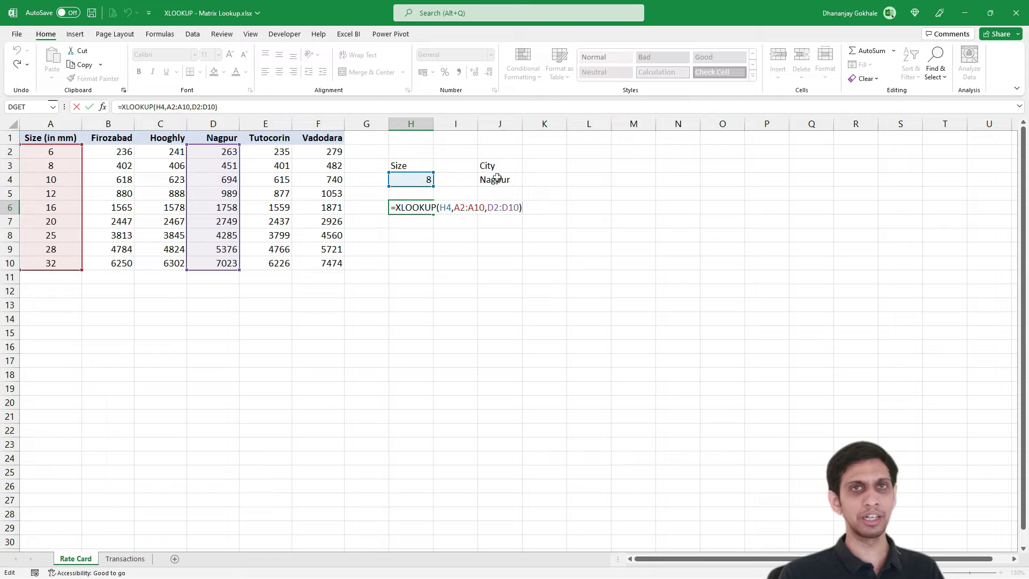
key("Left")
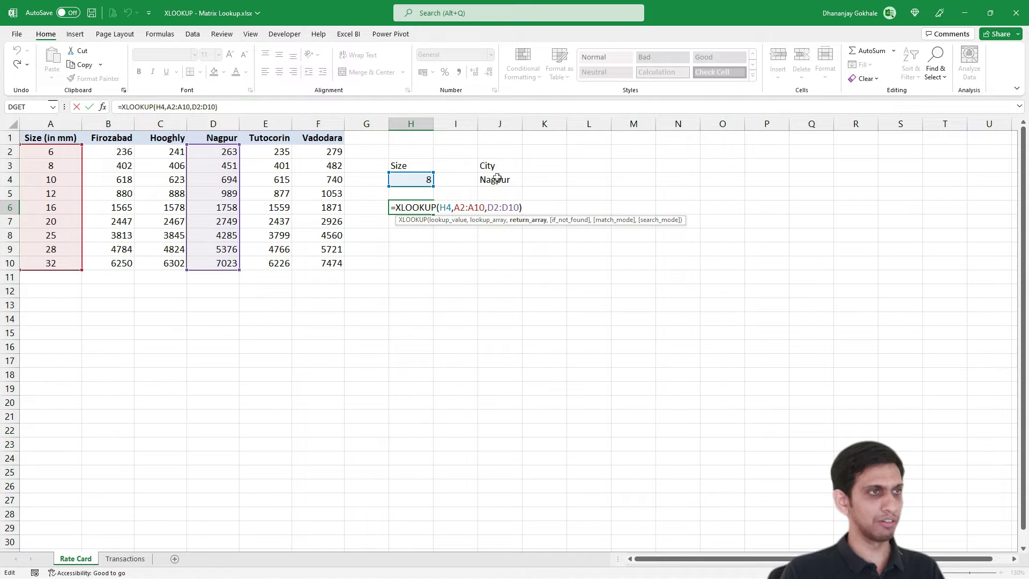
key("BackSpace")
key("BackSpace")
key("BackSpace")
key("BackSpace")
key("BackSpace")
key("BackSpace")
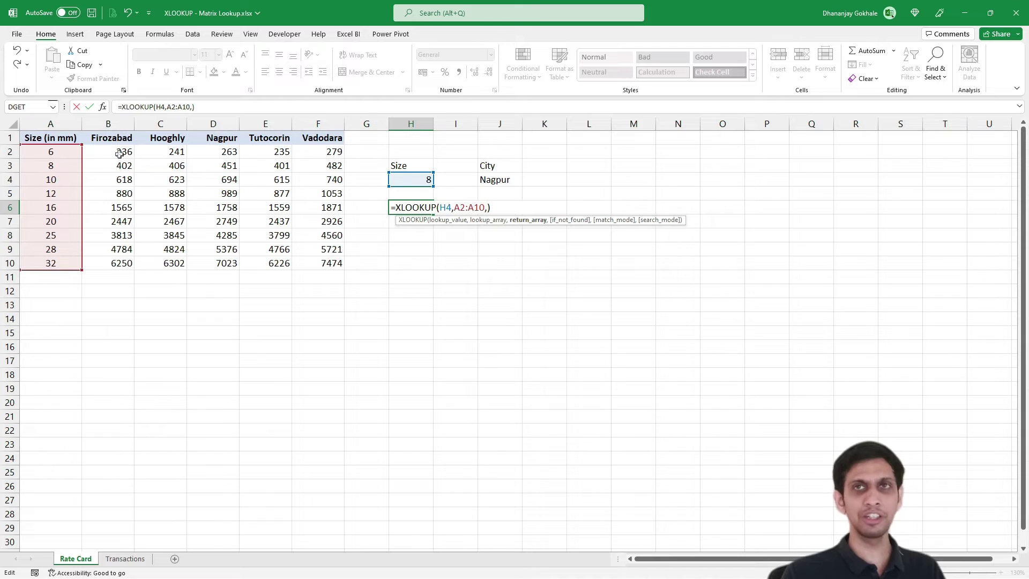
left_click_drag(119, 151, 312, 265)
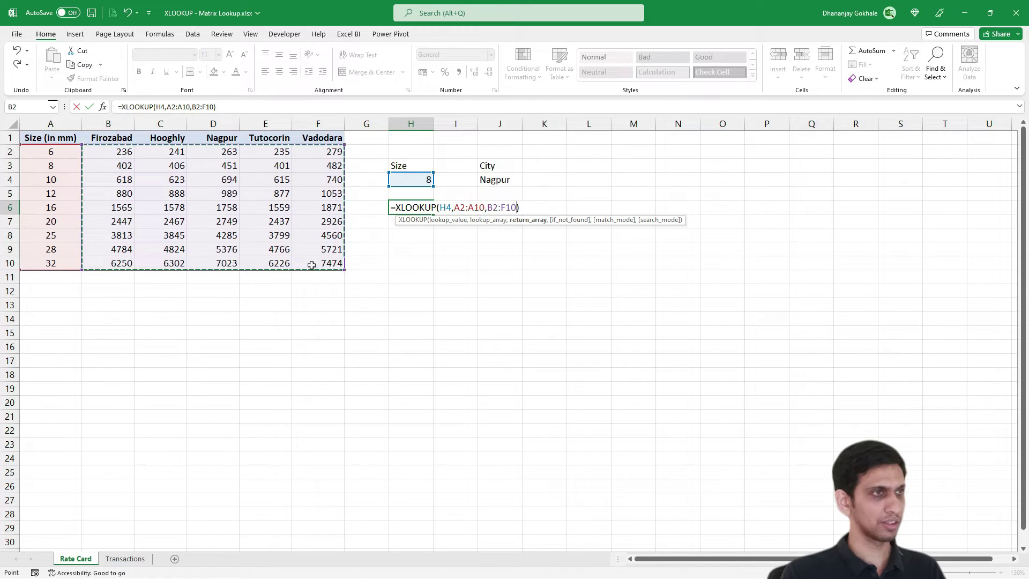
key("Return")
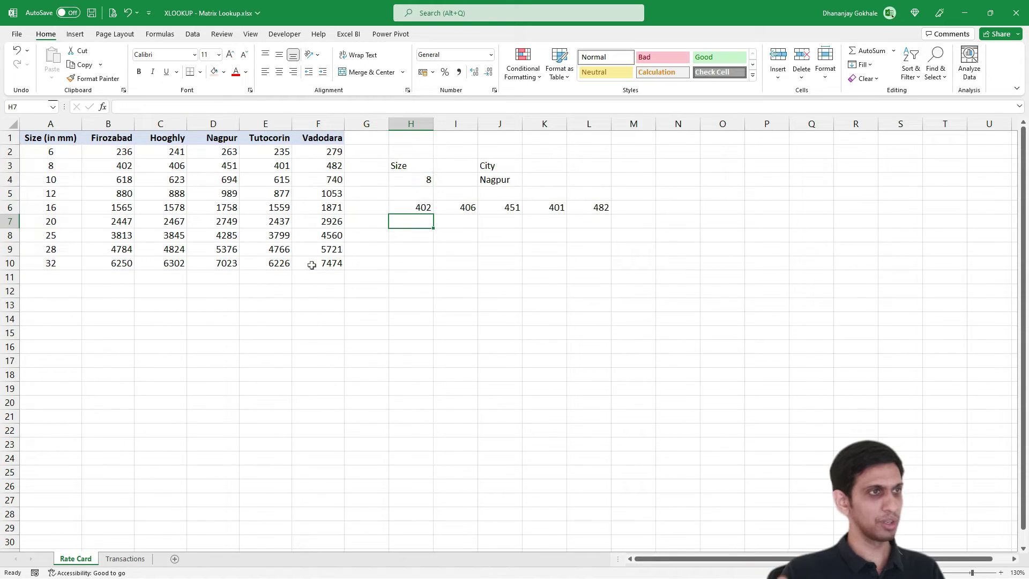
left_click(416, 209)
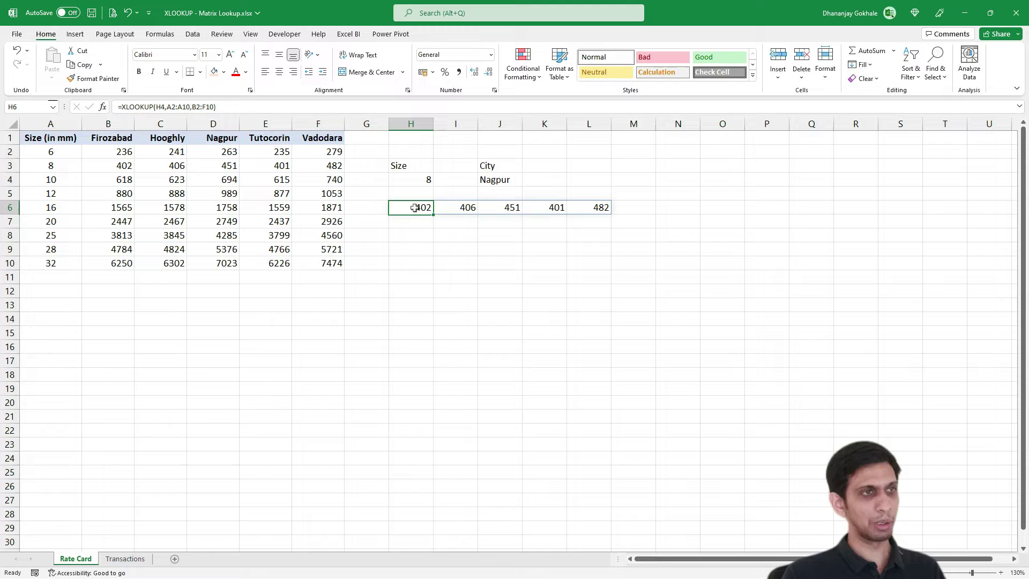
- Compare H6's spilled results with the size-8 row B3:F3
left_click(409, 178)
left_click(407, 207)
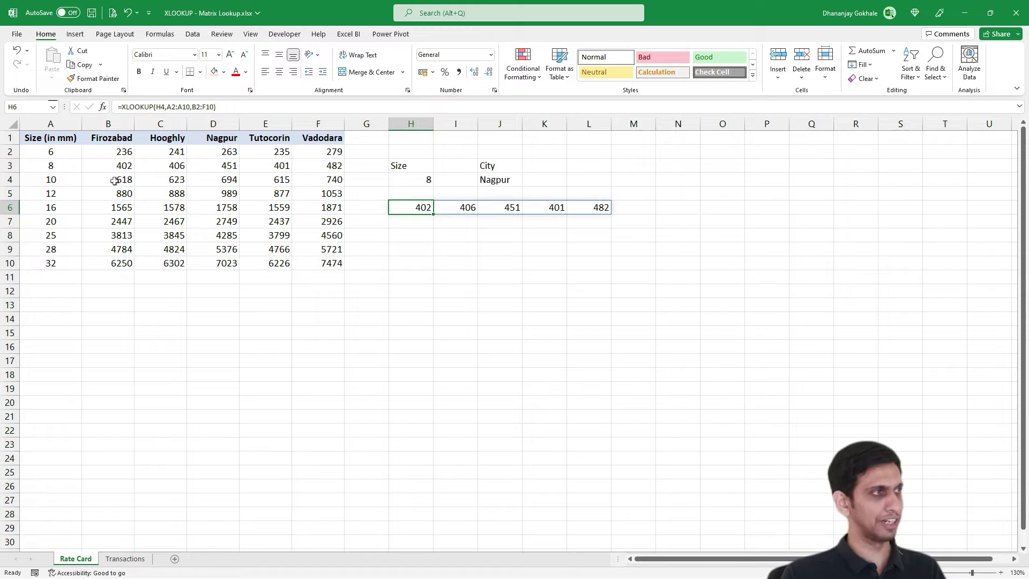
left_click_drag(110, 166, 315, 164)
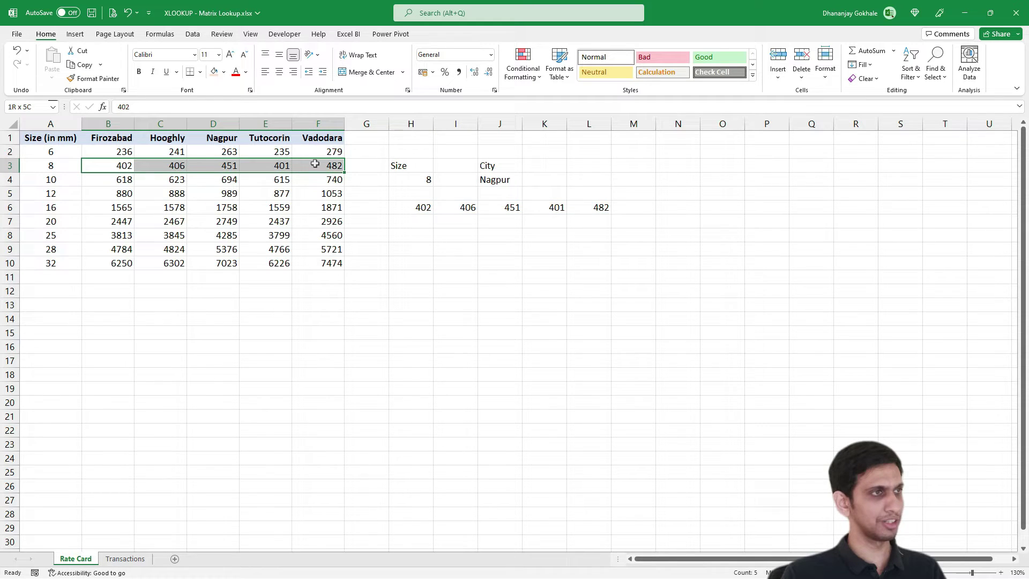
left_click(409, 208)
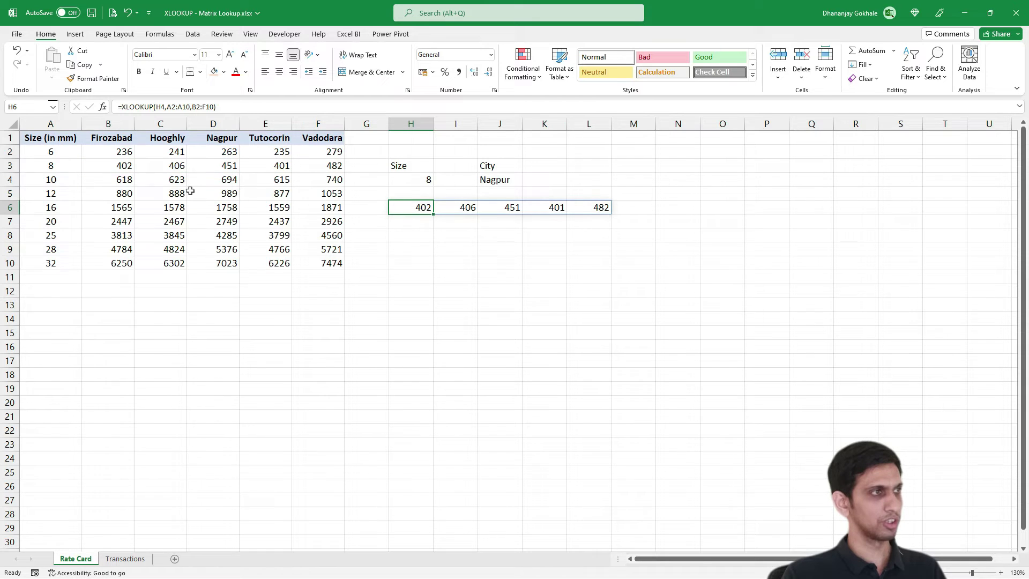
- Change Size in H4 to 20 and check the spill matches row 7: 2447 through 2926
left_click(415, 179)
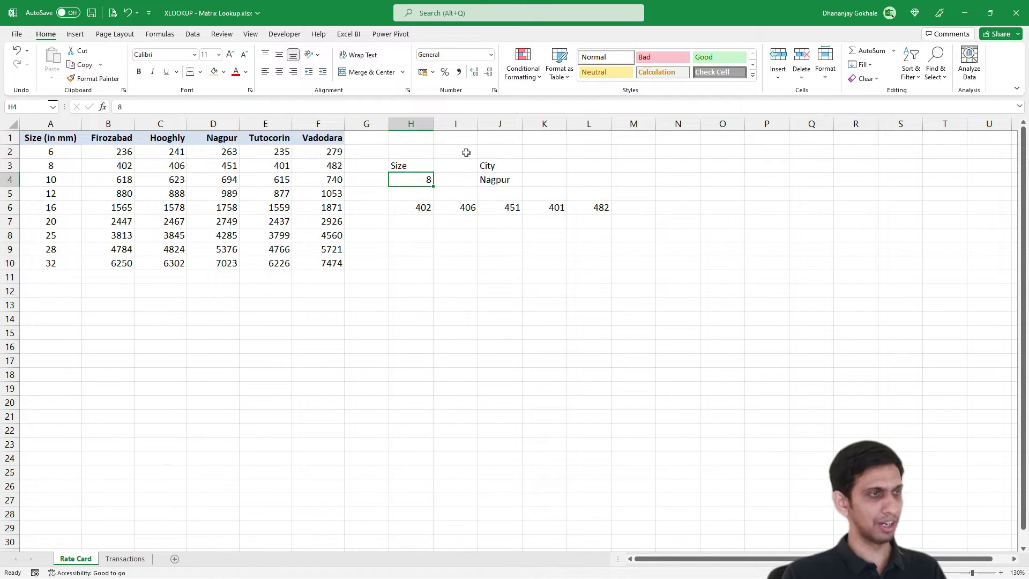
type("20")
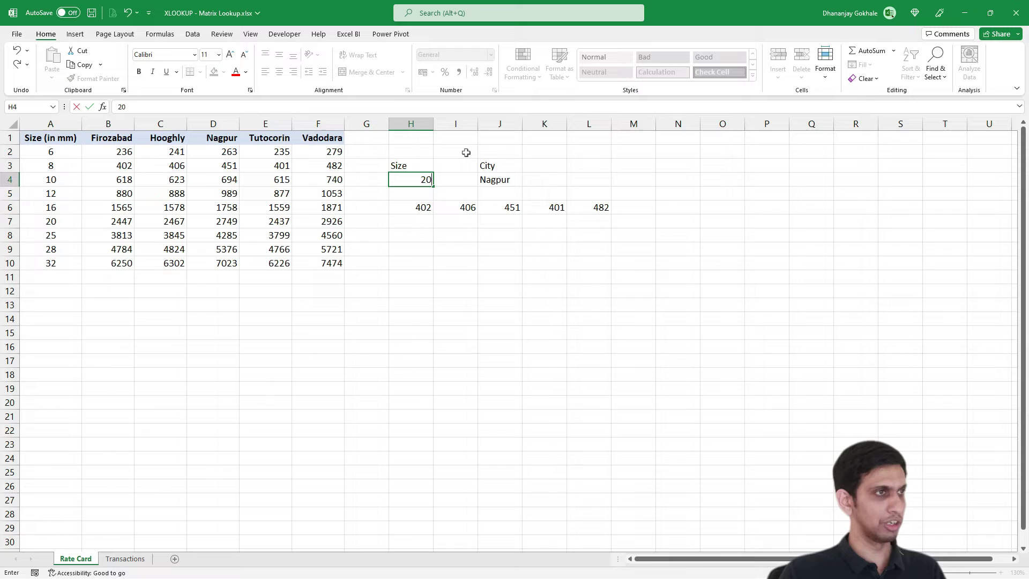
key("Return")
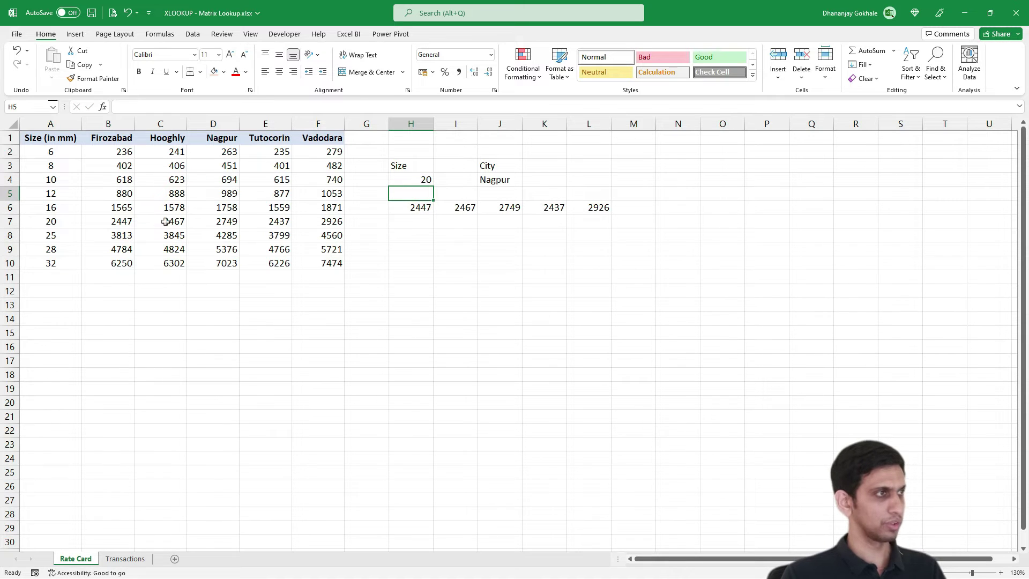
left_click_drag(125, 221, 341, 222)
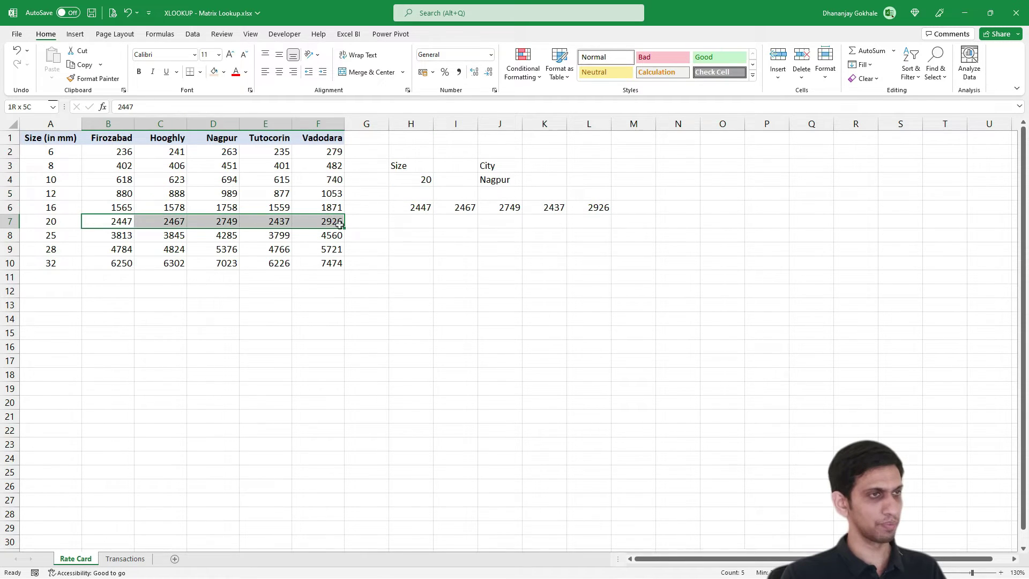
left_click(485, 222)
left_click(417, 209)
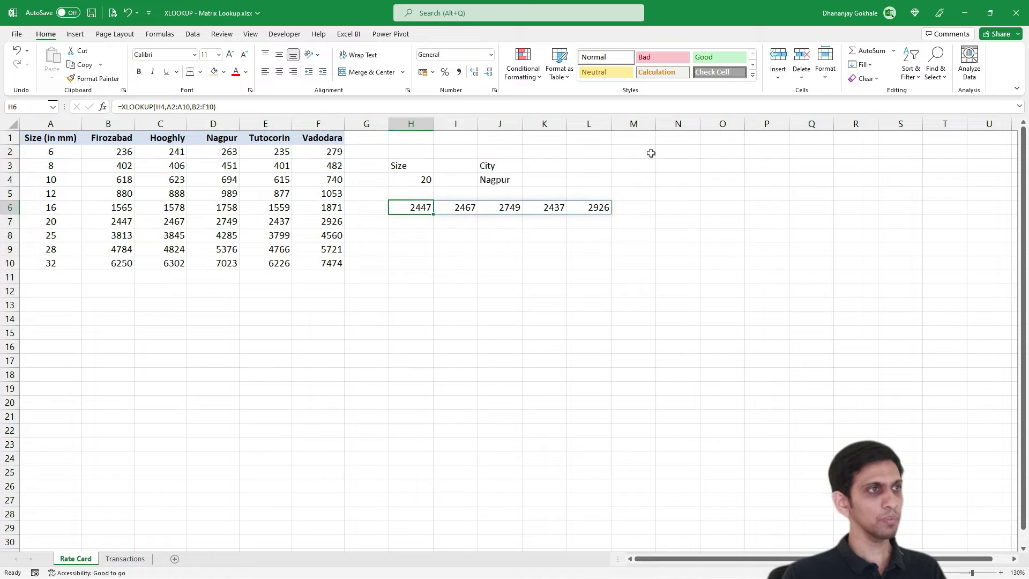
- Start an XLOOKUP in K8 using J4 as lookup value and city headers B1:F1 as lookup range
left_click(581, 261)
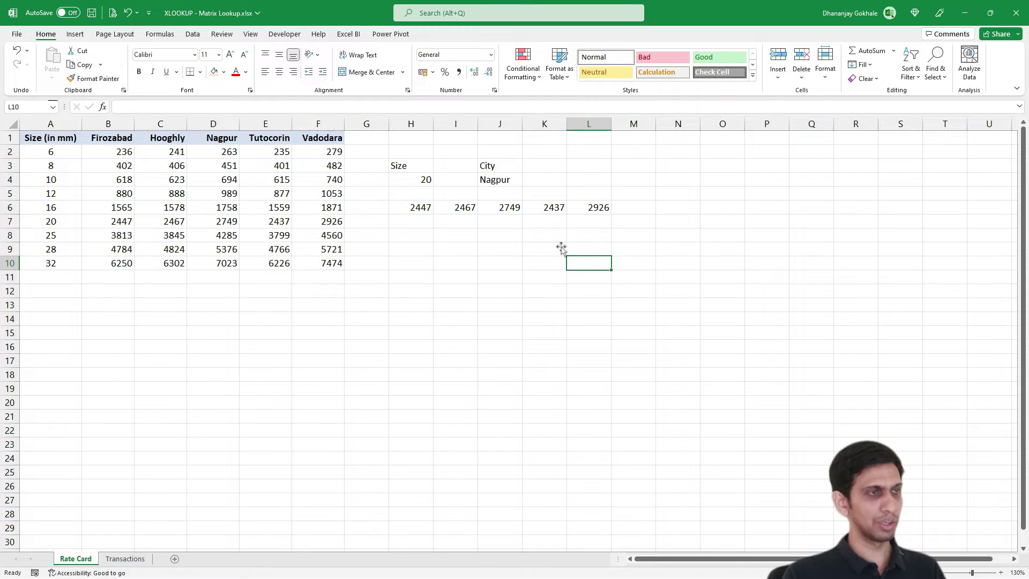
left_click(504, 183)
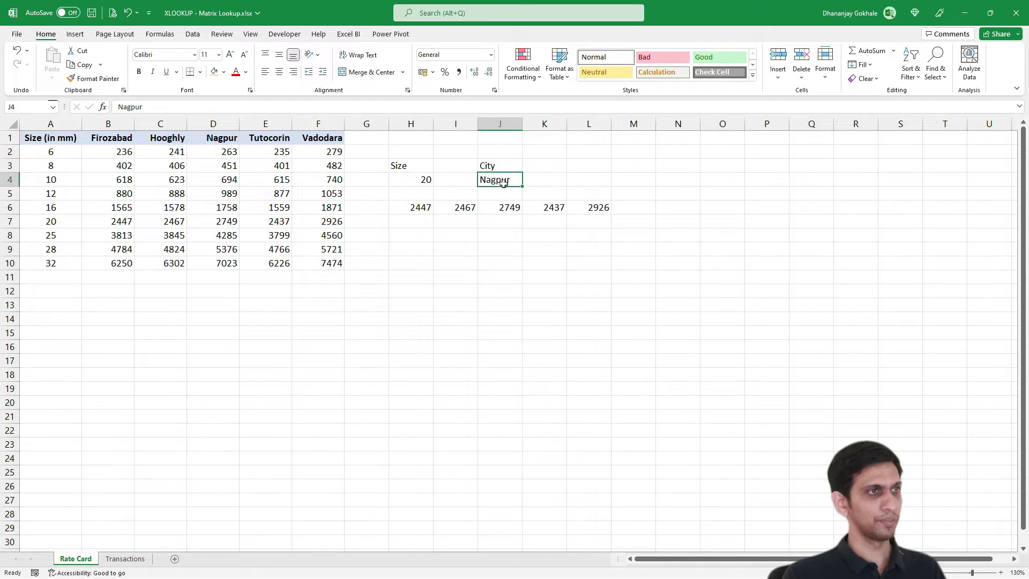
left_click(545, 236)
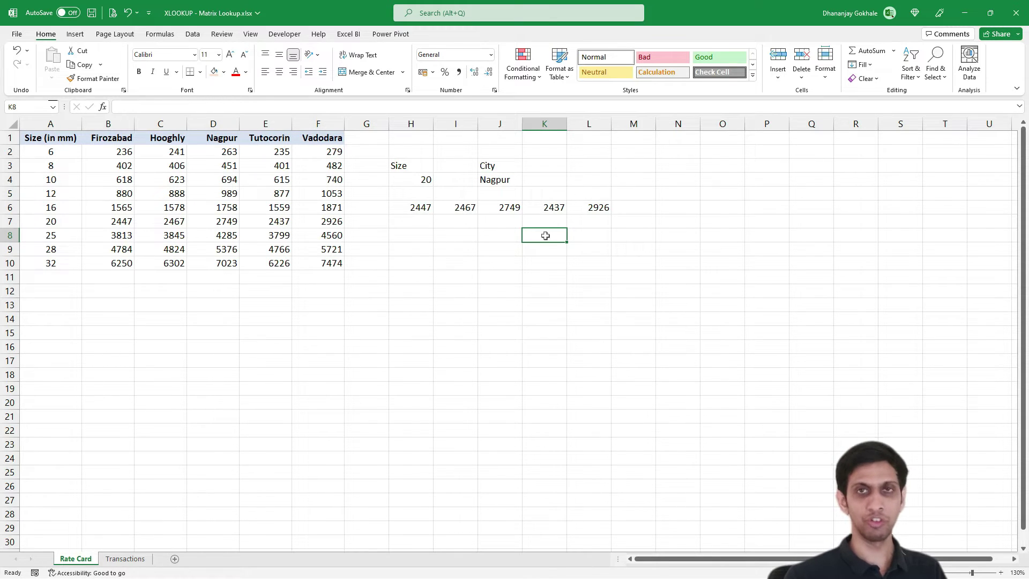
type("=")
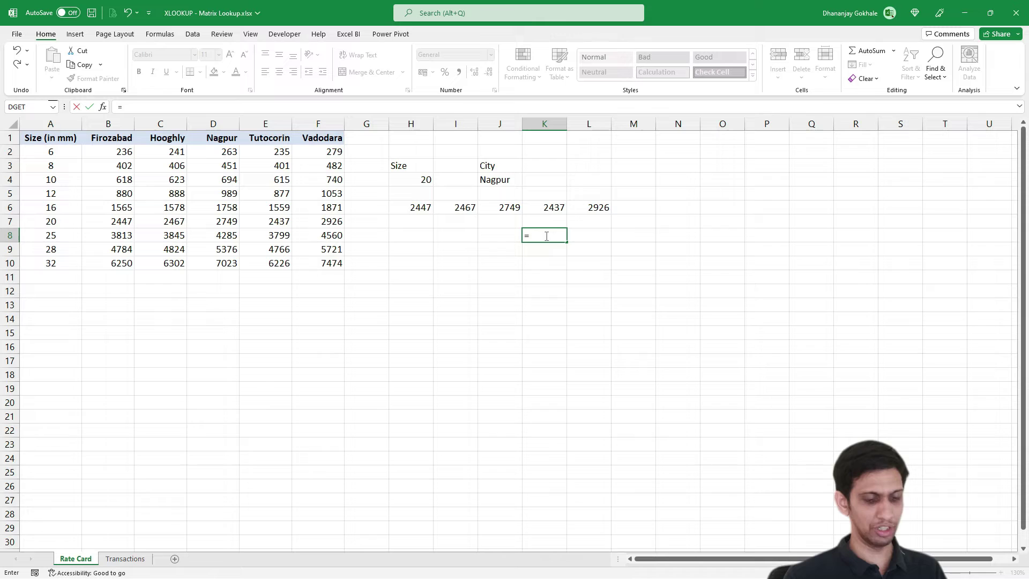
type("x")
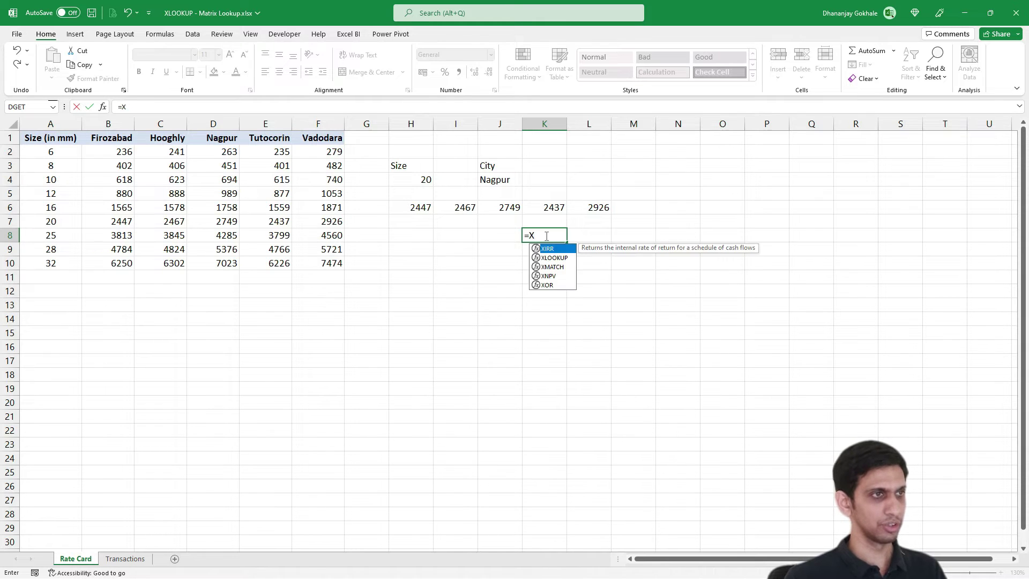
key("Tab")
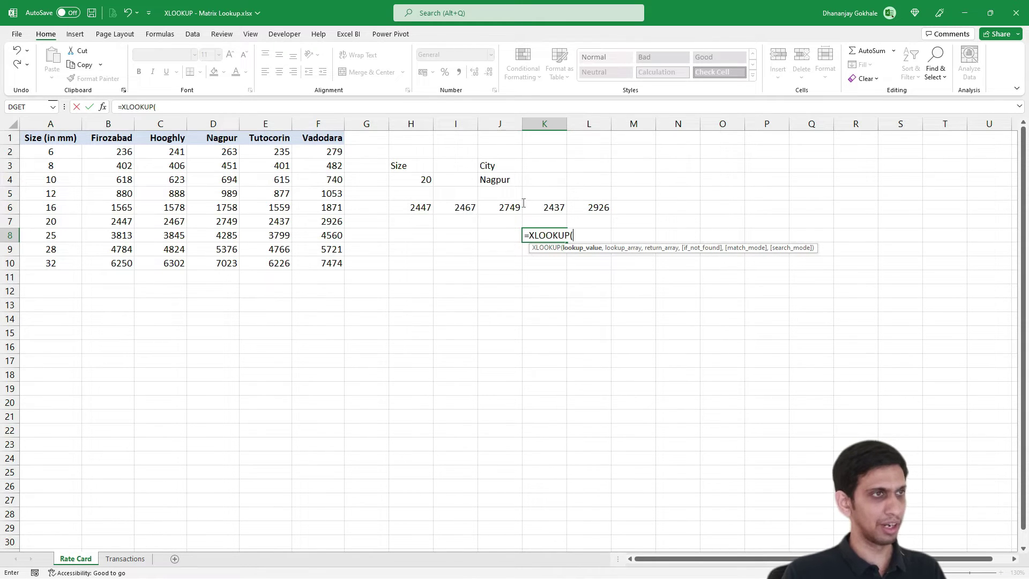
left_click(506, 181)
type(",")
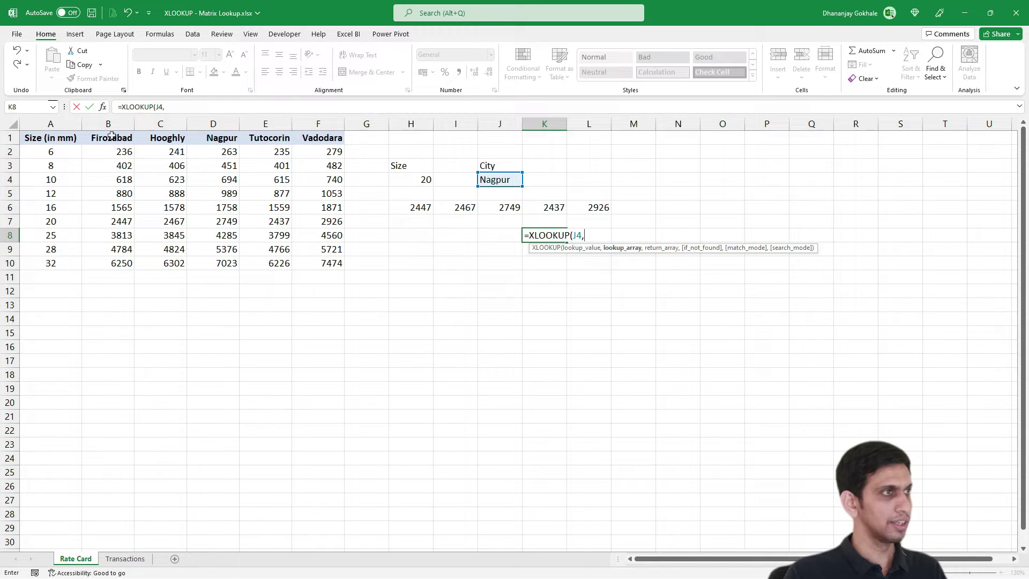
left_click_drag(111, 135, 326, 135)
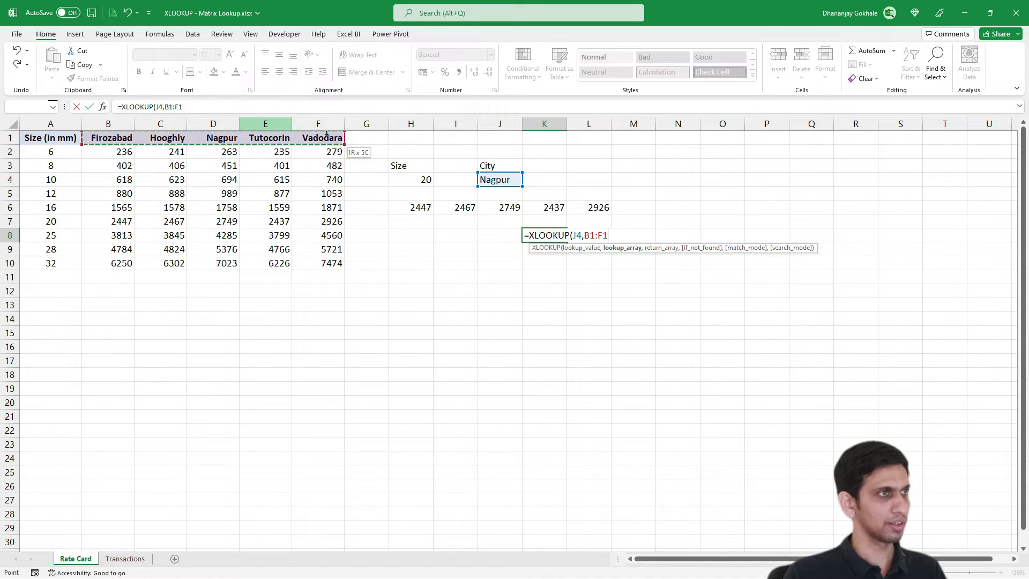
left_click(140, 152)
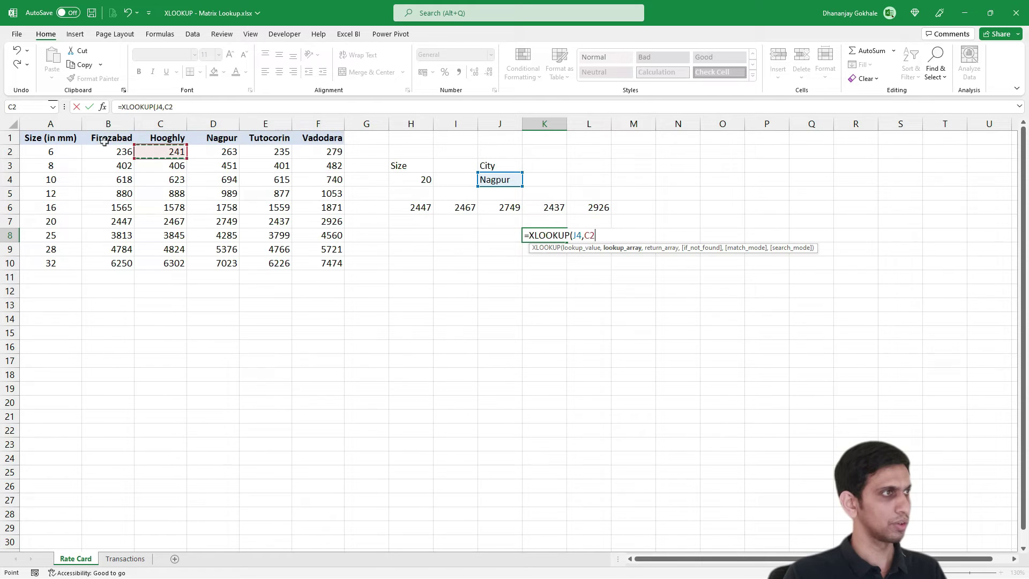
left_click(104, 138)
key("shift+Right")
key("shift+Right")
key("shift+Right")
key("shift+Right")
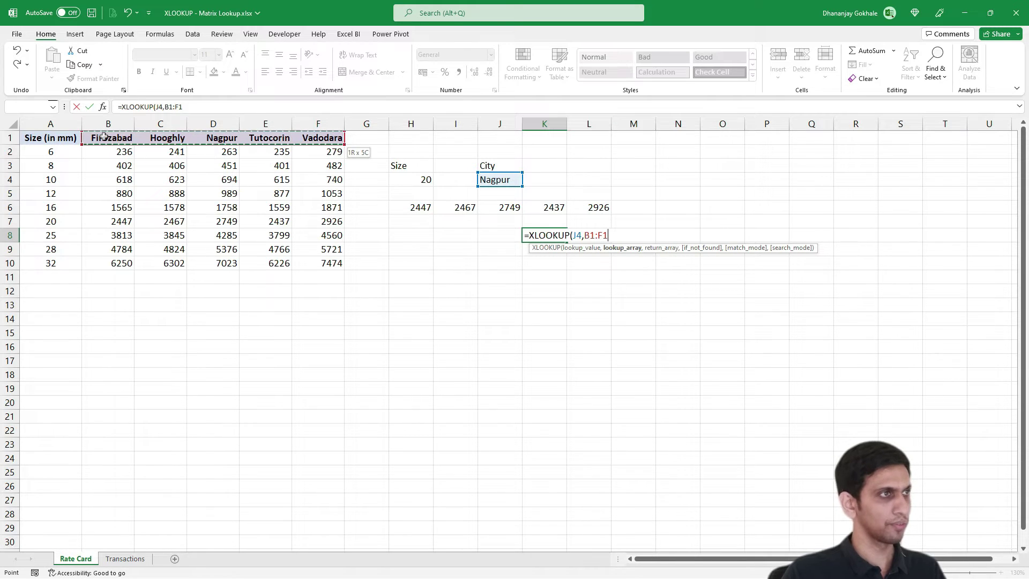
- Set B2:F10 as the return range, spilling Nagpur's rates 263 through 7023 down K8:K16
type(",")
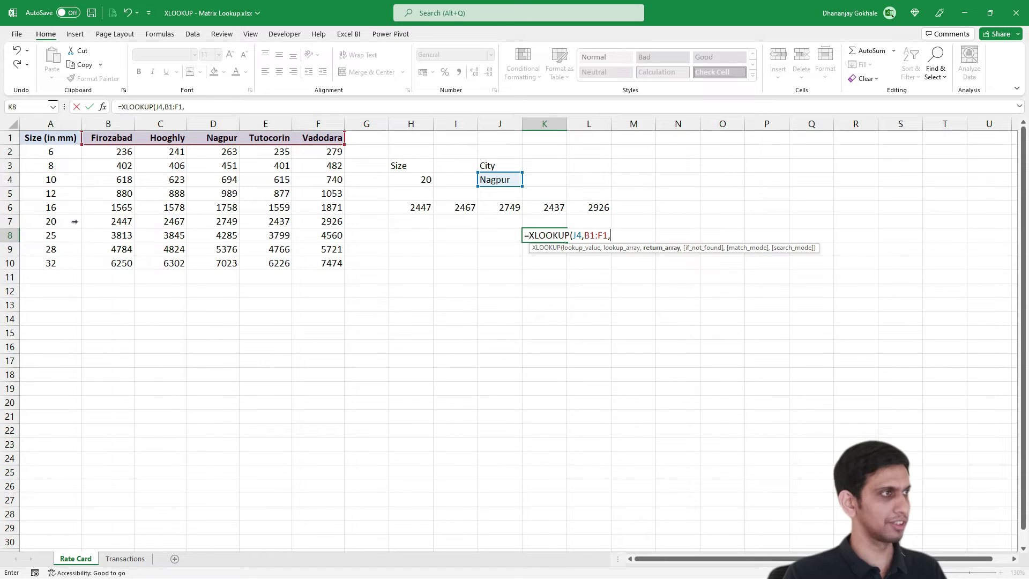
left_click_drag(107, 222, 327, 222)
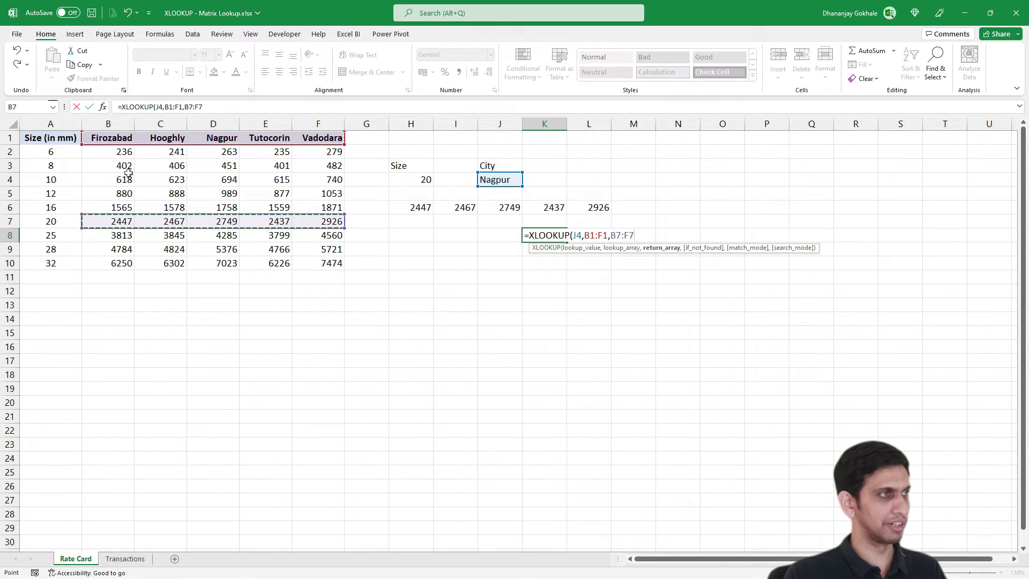
left_click_drag(122, 154, 116, 177)
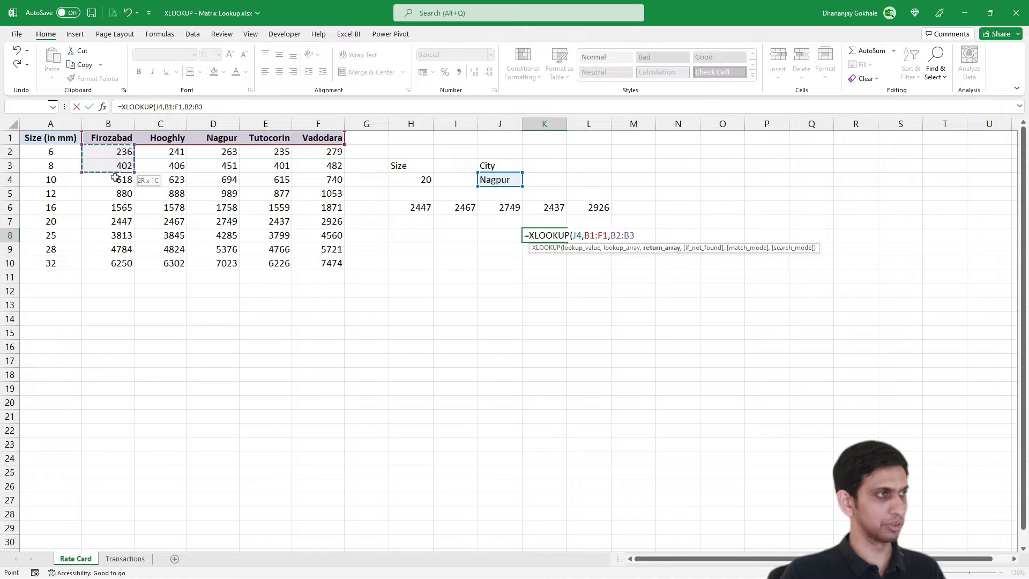
key("shift+Down")
key("shift+Down")
key("shift+Down")
key("shift+Down")
key("shift+Down")
key("shift+Down")
key("shift+Down")
key("shift+Right")
key("shift+Right")
key("shift+Right")
key("shift+Right")
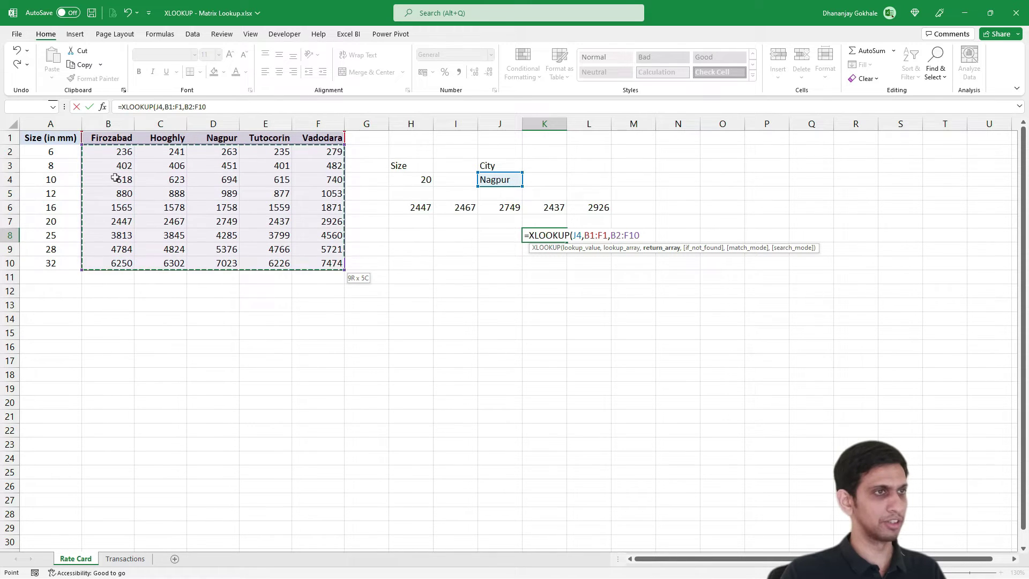
type(")")
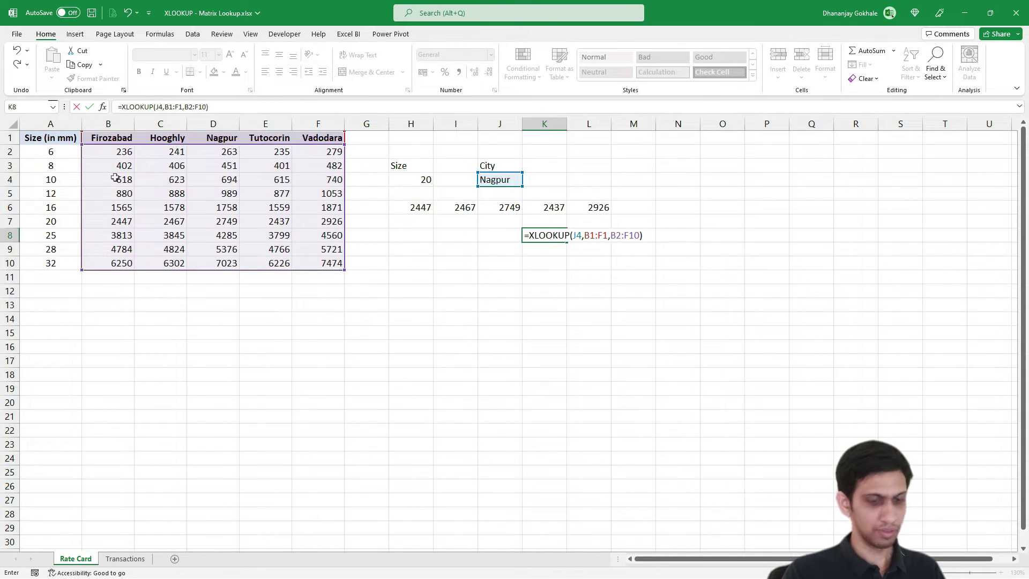
key("Return")
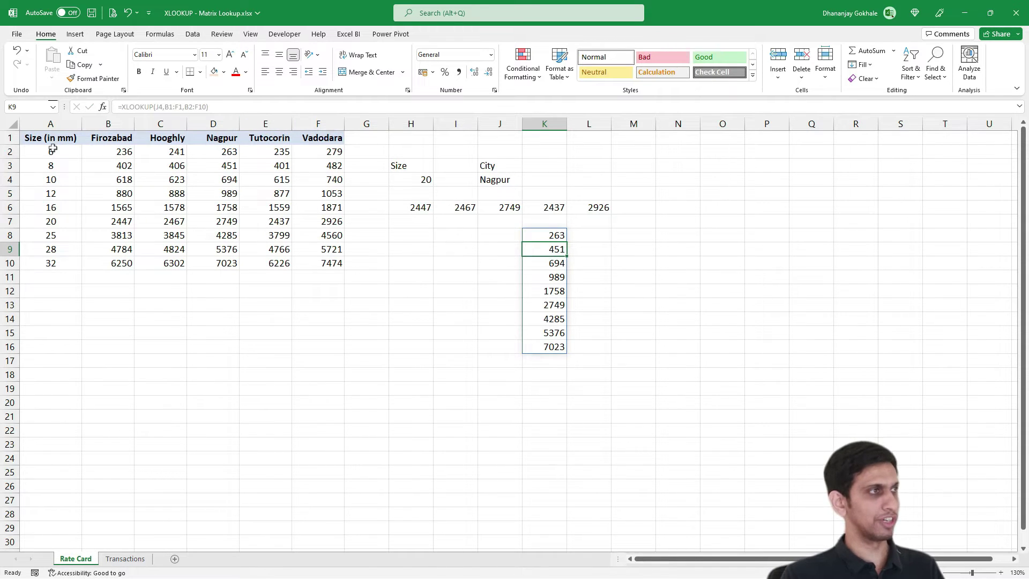
- Replace Nagpur with Hooghly in J4 so K8:K16 shows Hooghly's rates 241 through 6302
left_click(487, 179)
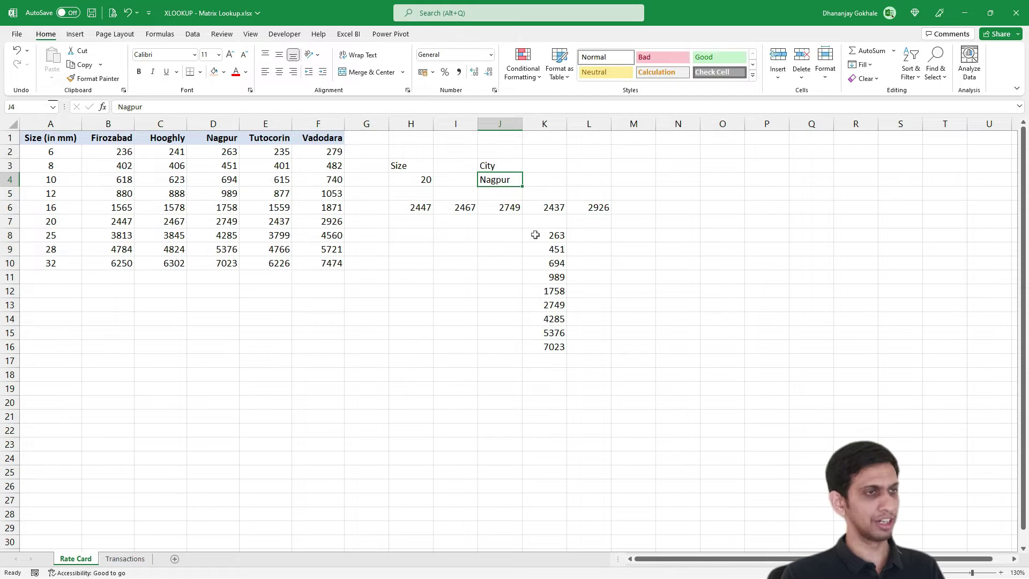
key("Down")
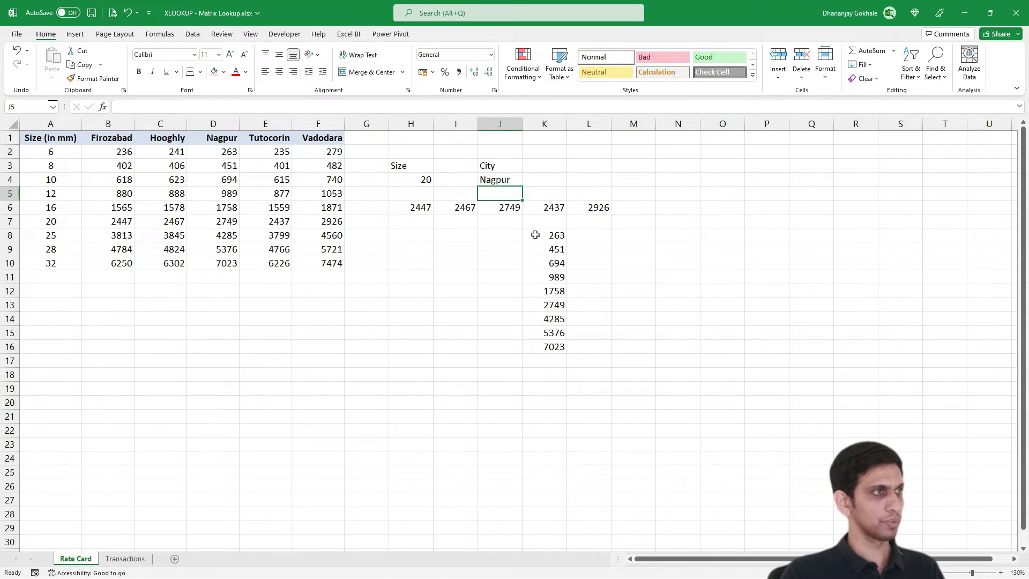
key("Up")
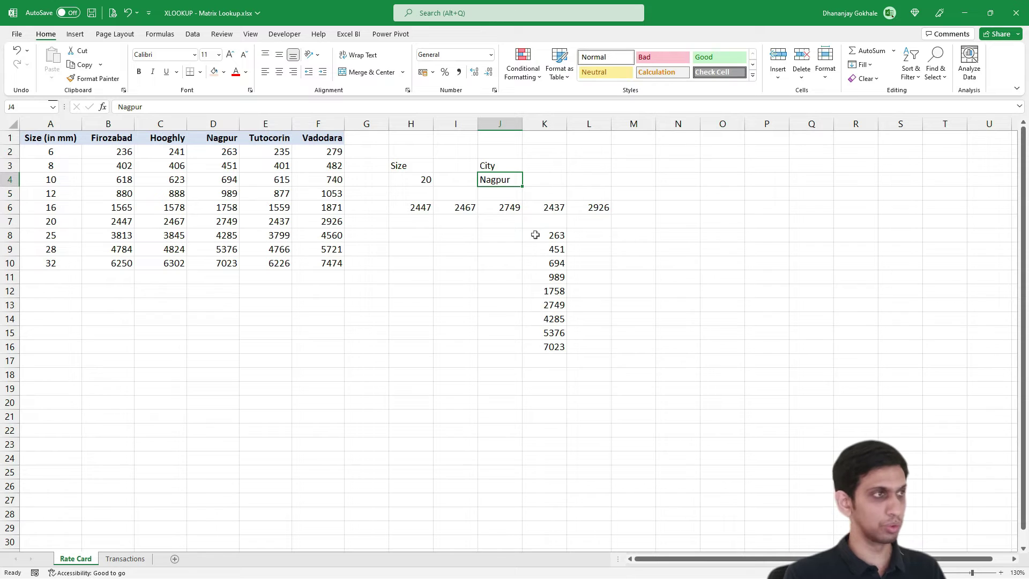
type("Hooghly")
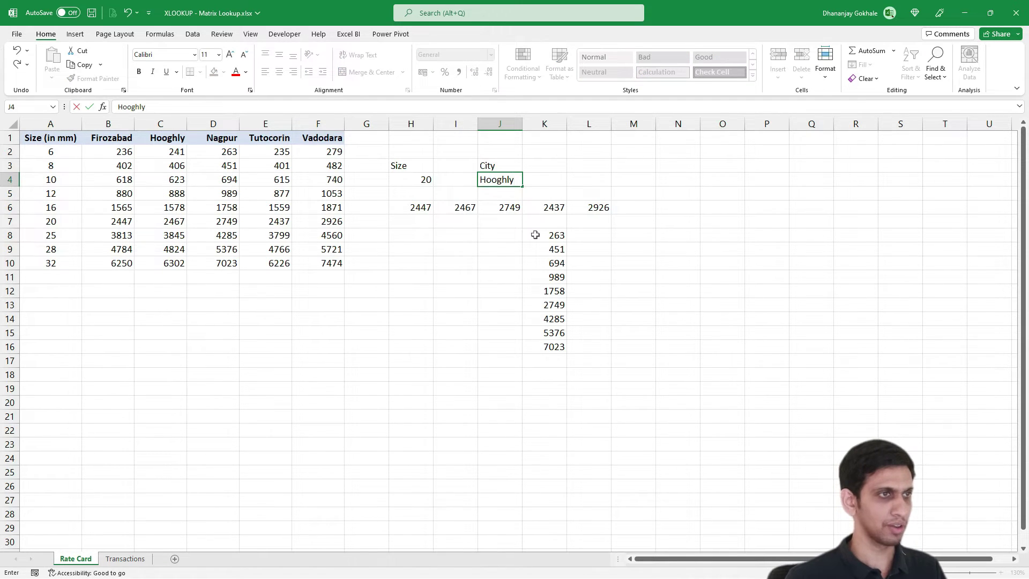
key("Return")
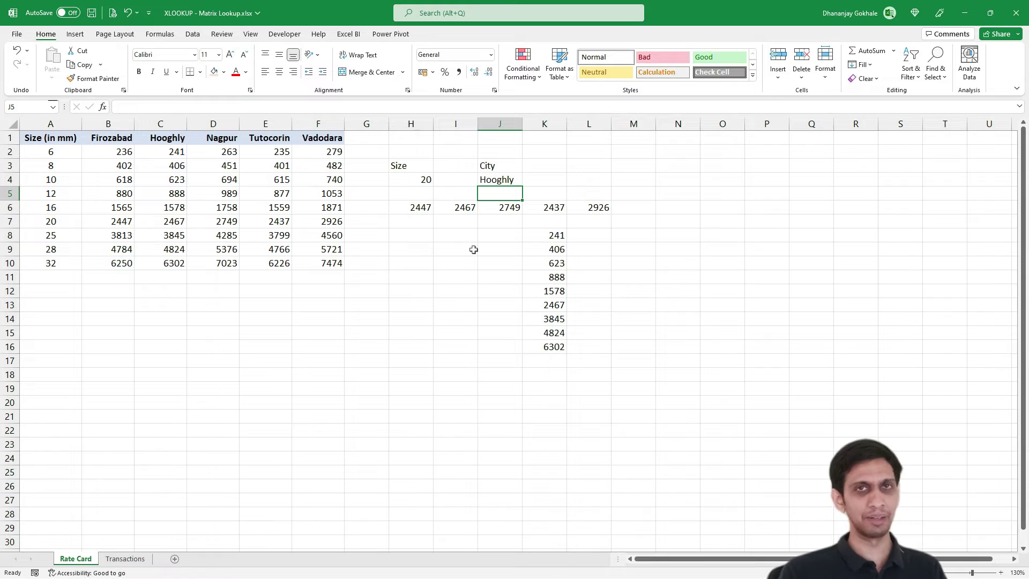
key("Down")
key("Down")
key("Down")
key("Right")
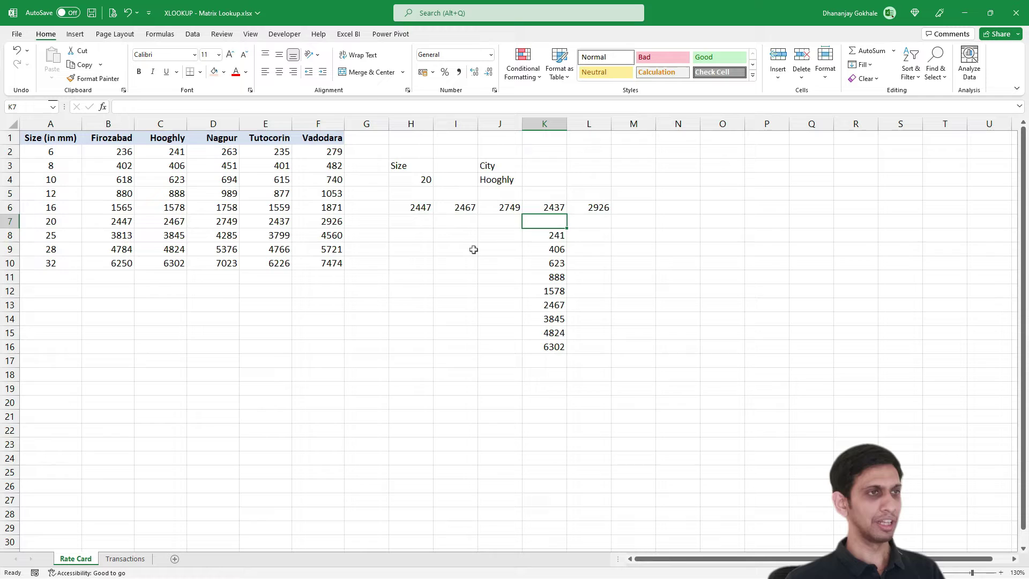
- Review the formulas in K8 and H6 without editing them
key("F2")
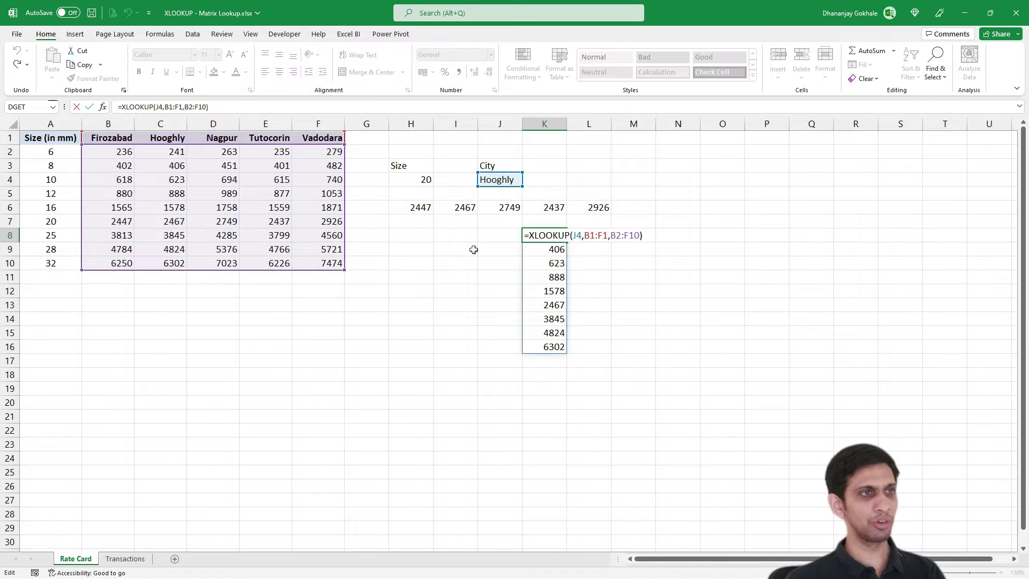
key("Escape")
key("Up")
key("Up")
key("Up")
key("Up")
key("Left")
key("Left")
key("Left")
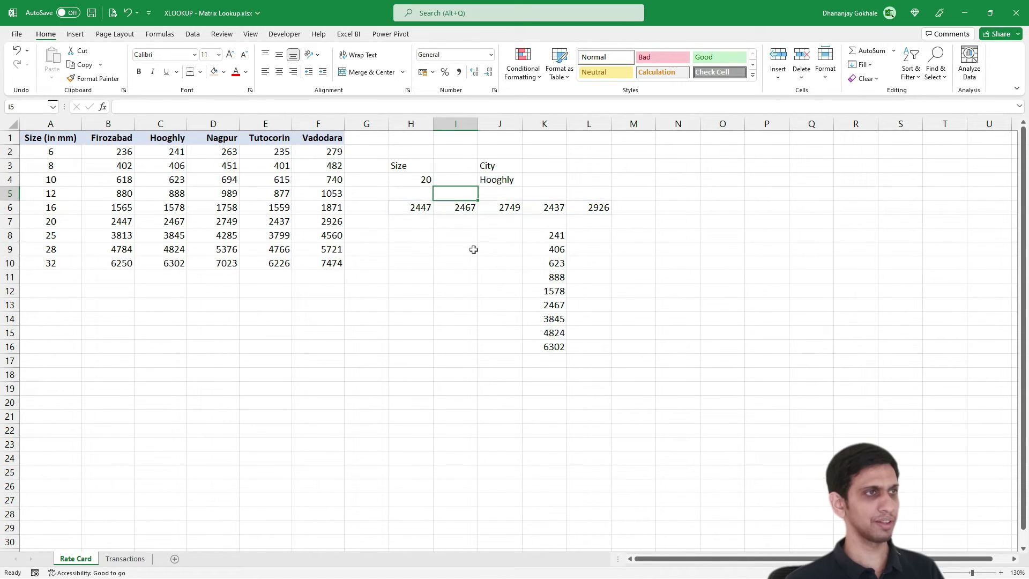
key("Down")
key("Down")
key("F2")
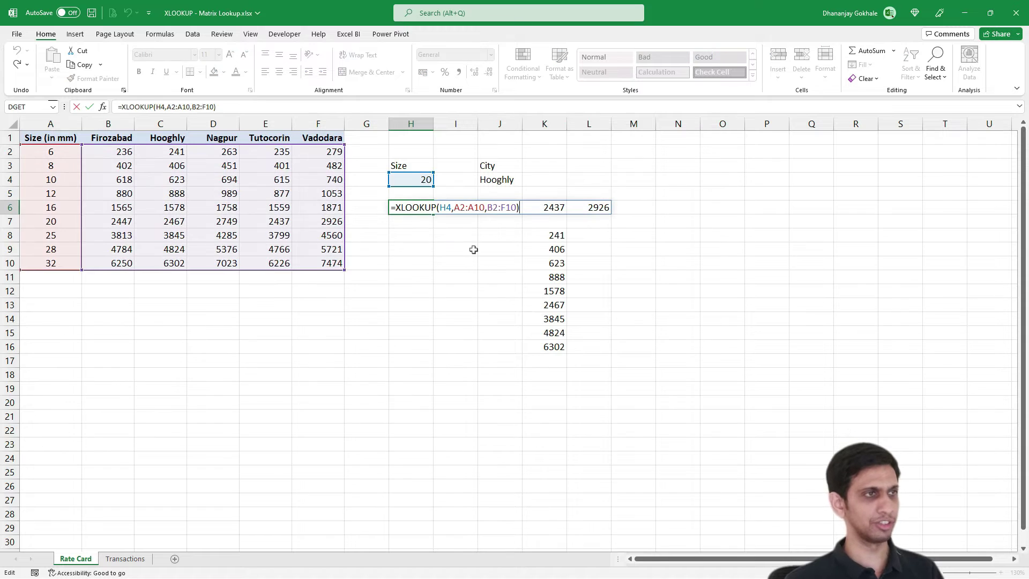
key("Escape")
key("Down")
key("Right")
key("Down")
key("Right")
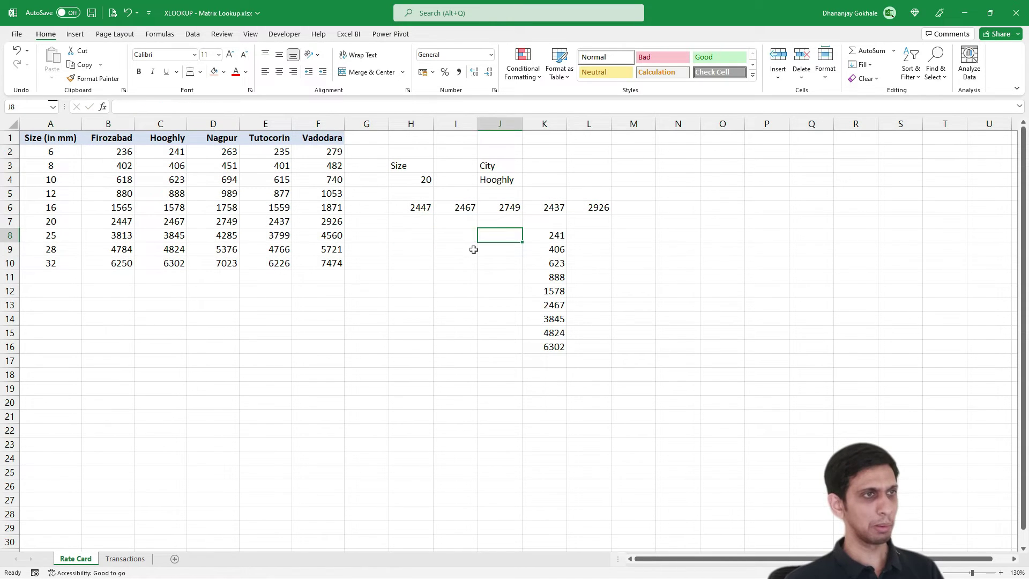
key("Right")
- Recheck K8's formula, then delete it so K8:K16 is empty
key("F2")
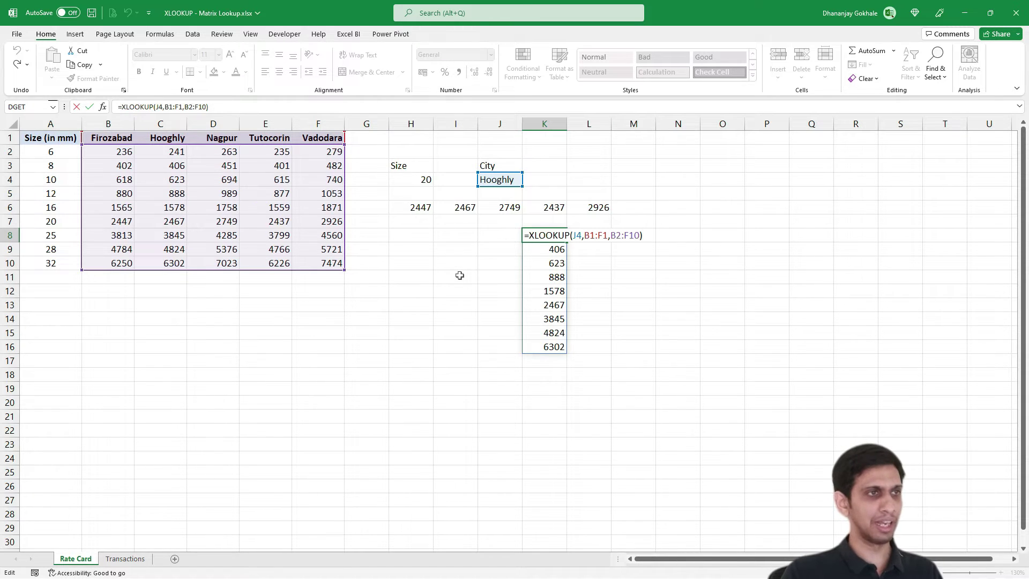
key("Escape")
key("F2")
key("Escape")
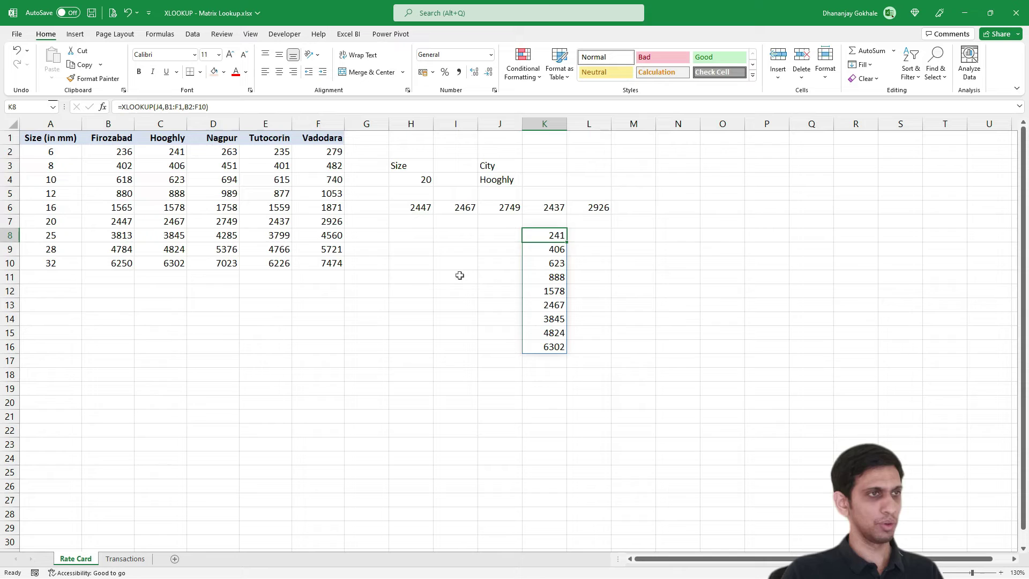
key("Delete")
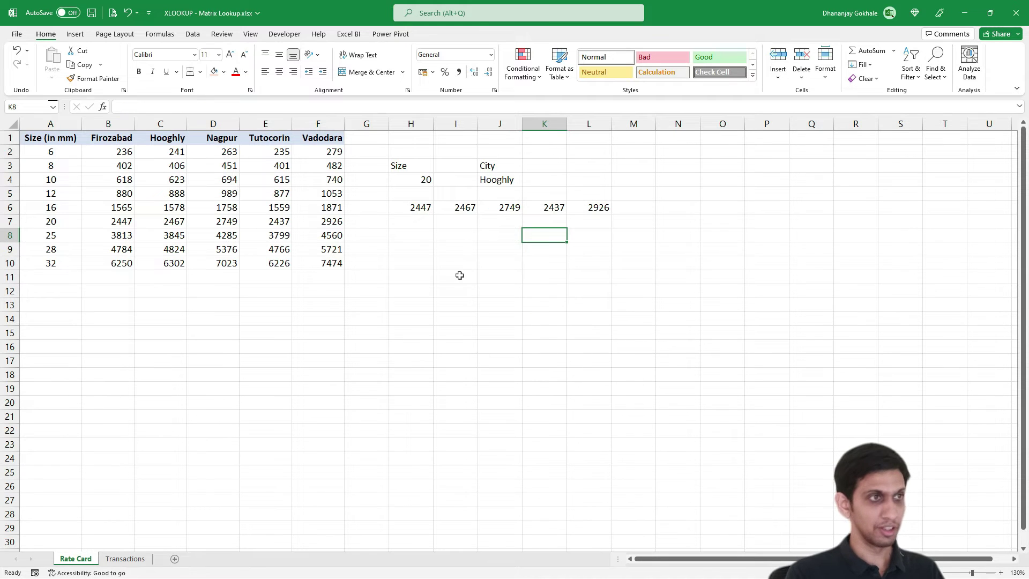
- Enter =XLOOKUP(J4,B1:F1,H6#) in K8, returning 2467 for Hooghly from the size-20 spill
type("=xlo")
key("Tab")
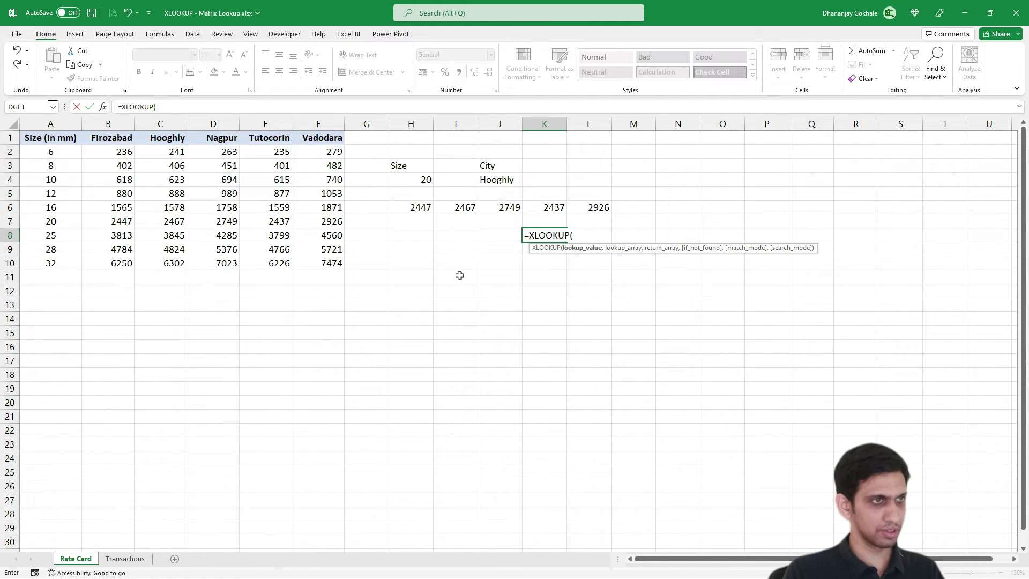
left_click(492, 181)
type(",")
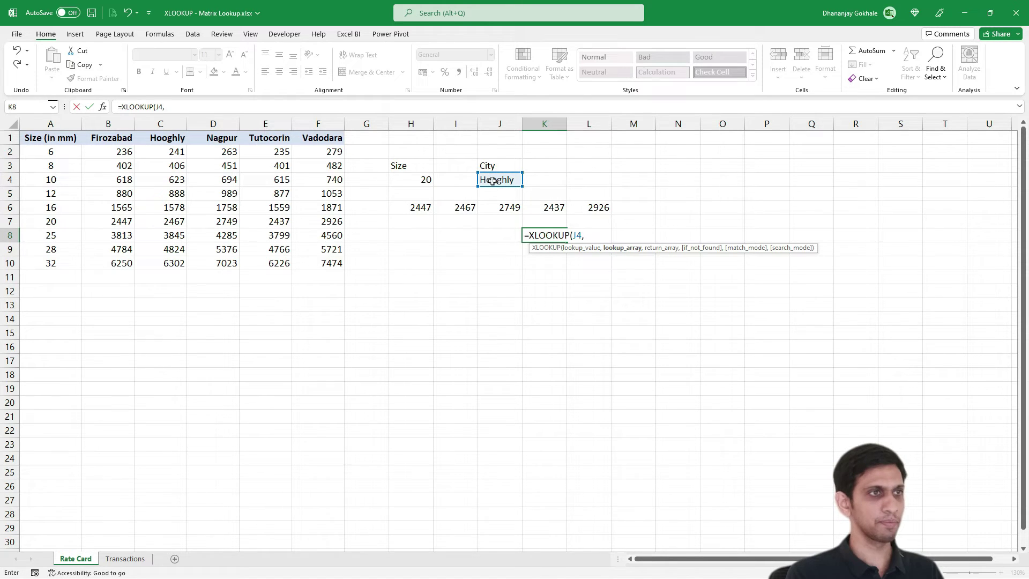
left_click_drag(114, 141, 315, 138)
type(",")
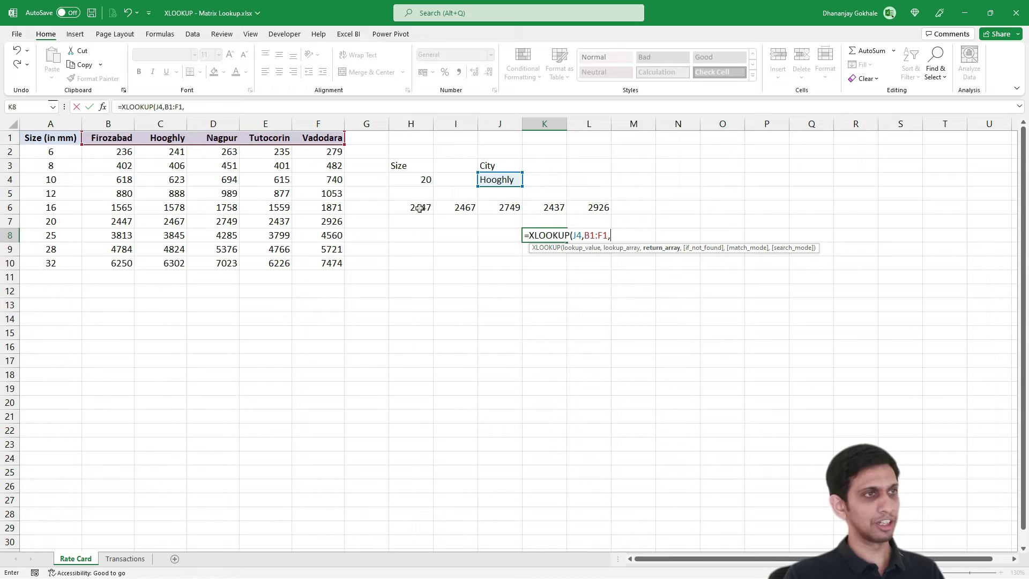
left_click_drag(416, 208, 596, 214)
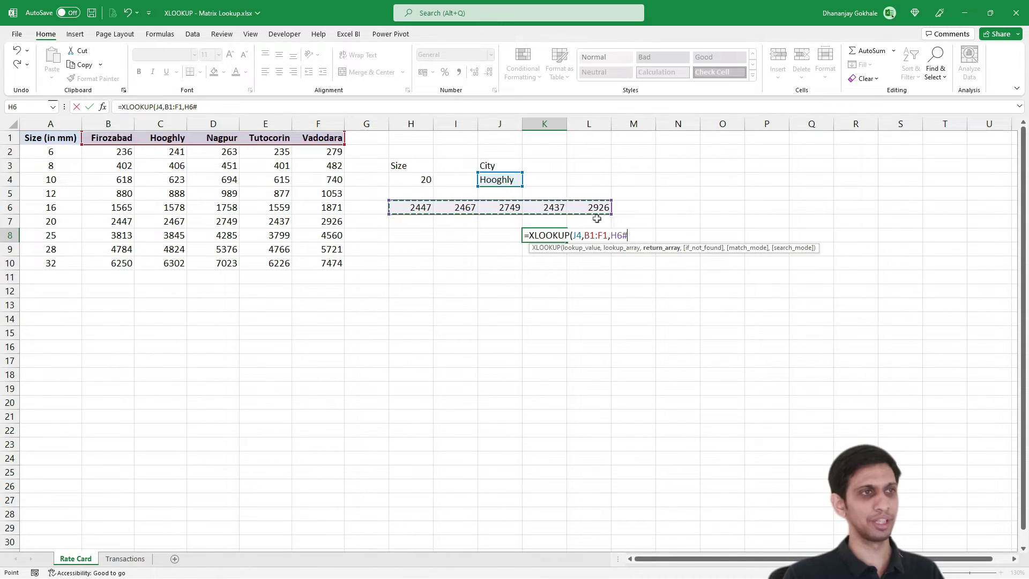
left_click_drag(414, 207, 460, 209)
left_click_drag(523, 210, 531, 210)
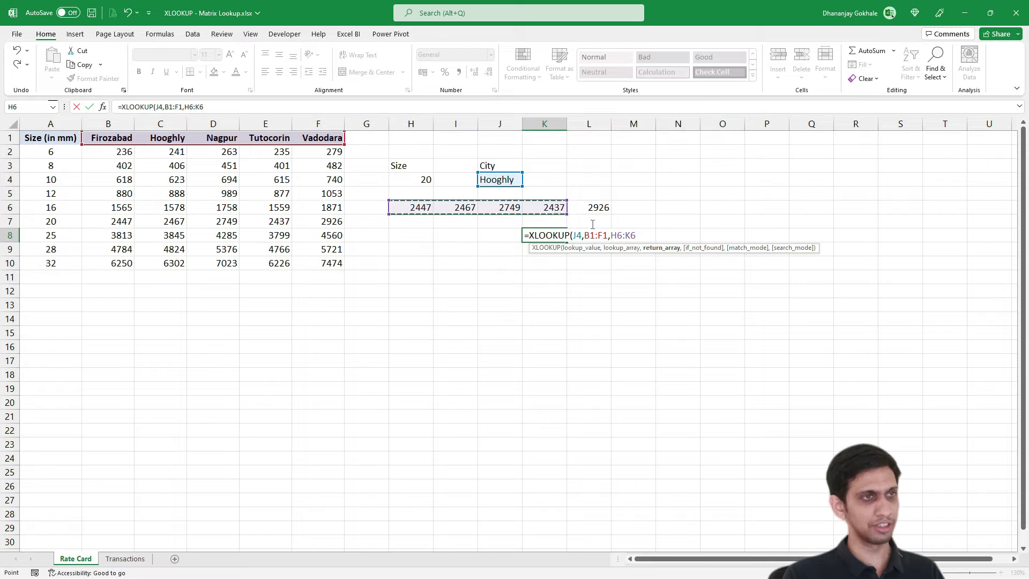
left_click(598, 206, "shift")
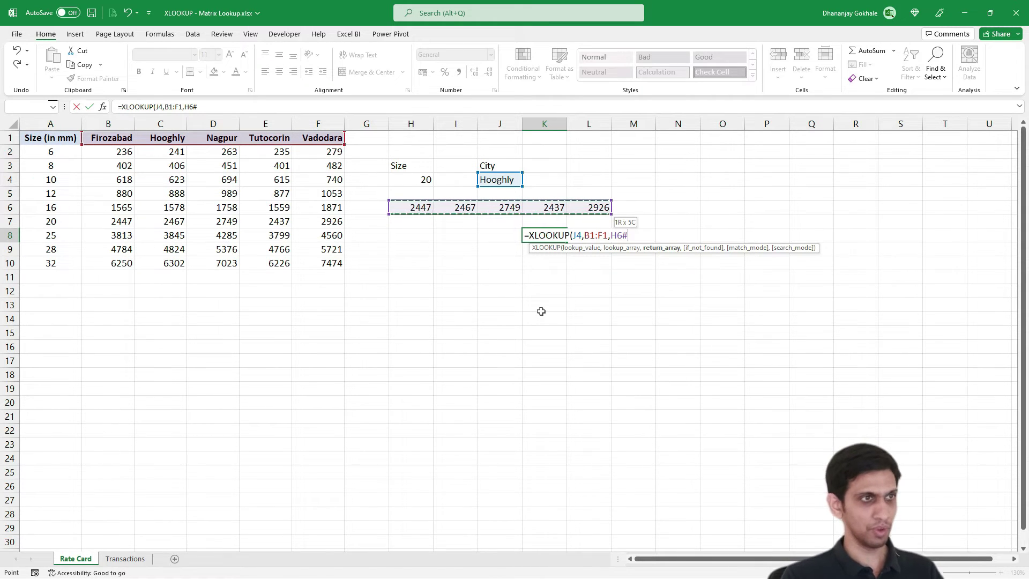
type(")")
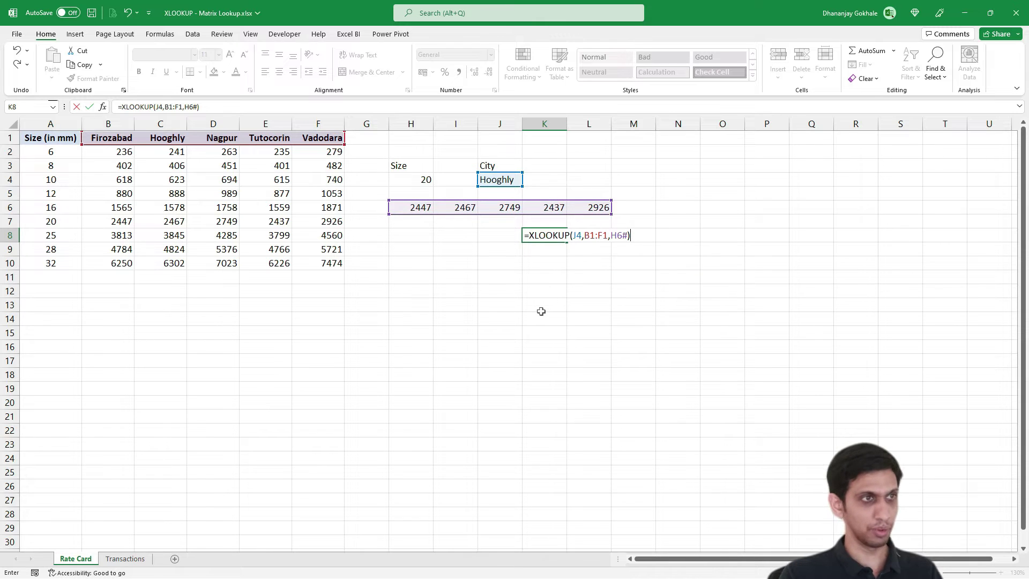
key("Return")
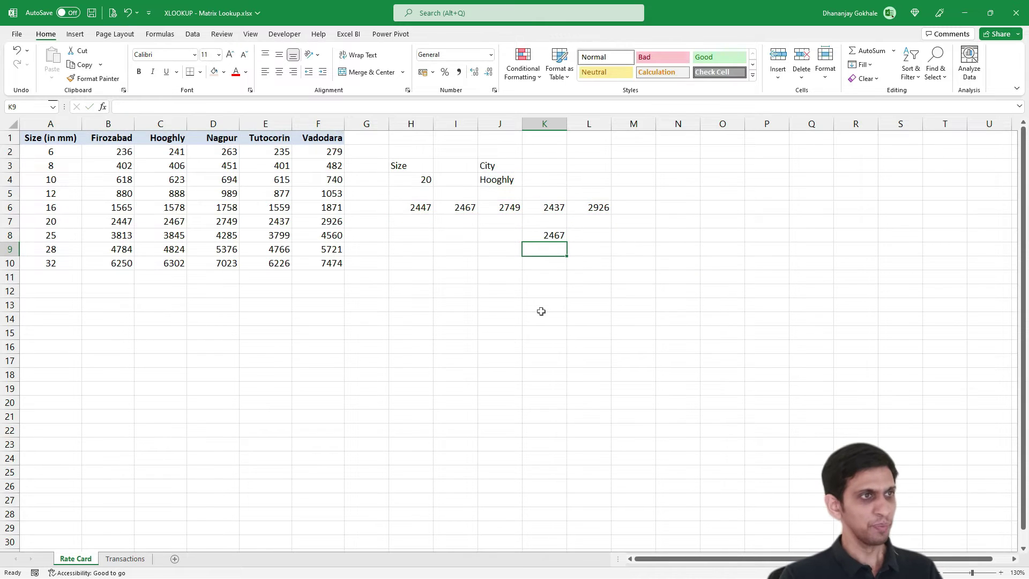
- Check K8's formula and result against the size-20 Hooghly rate in the rate table
left_click(550, 236)
key("F2")
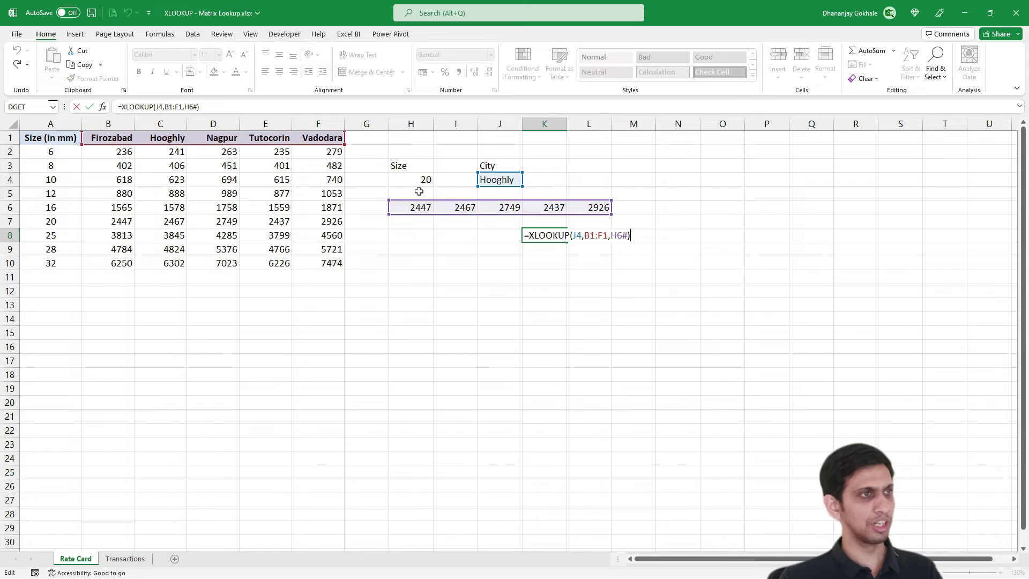
key("Escape")
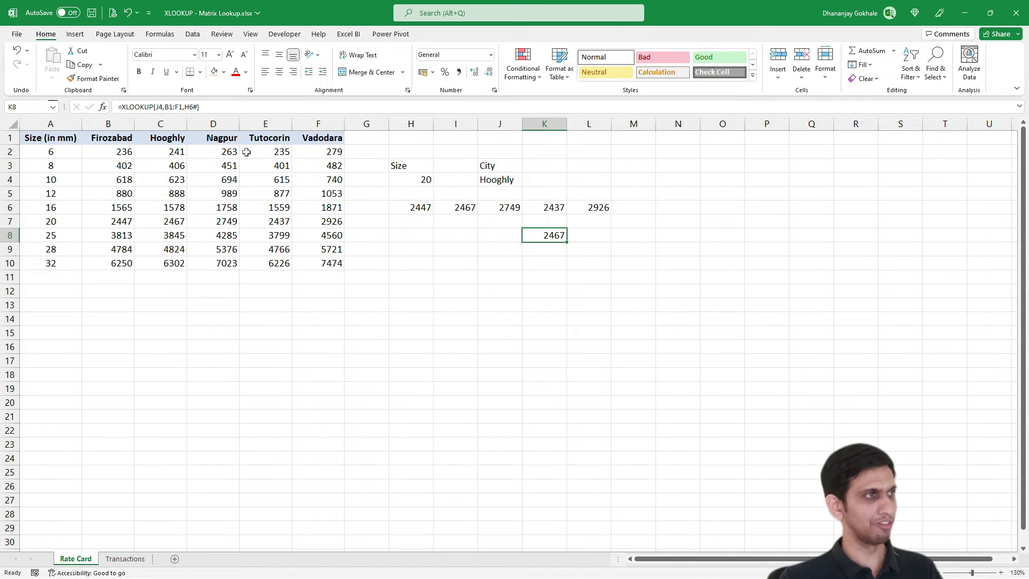
left_click(178, 153)
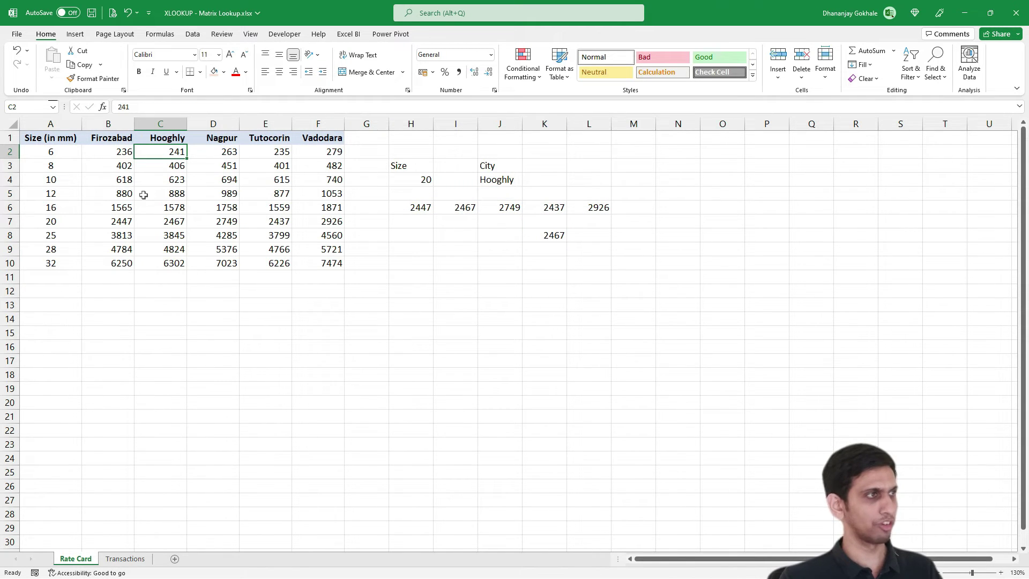
left_click(109, 221)
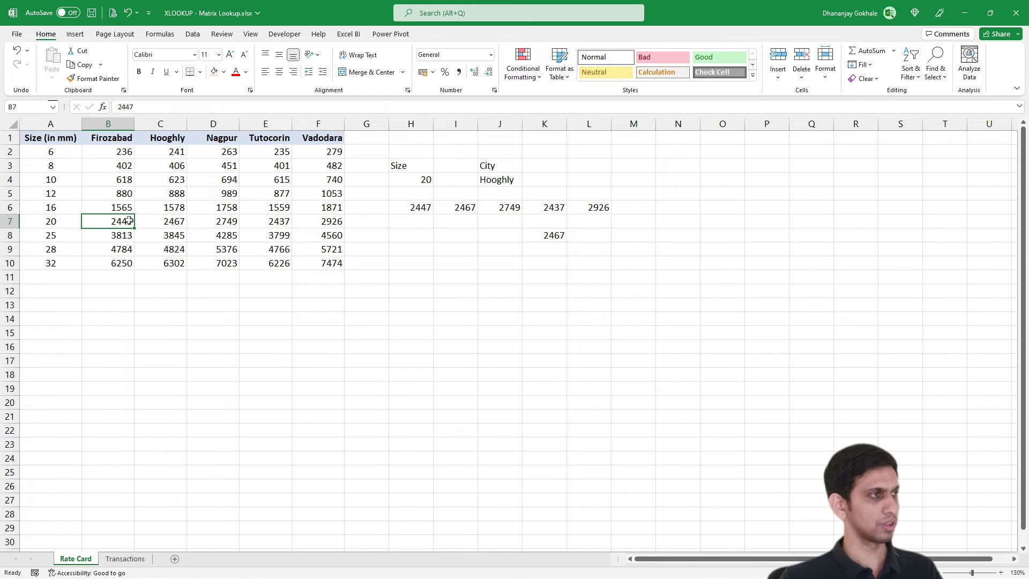
left_click(165, 221)
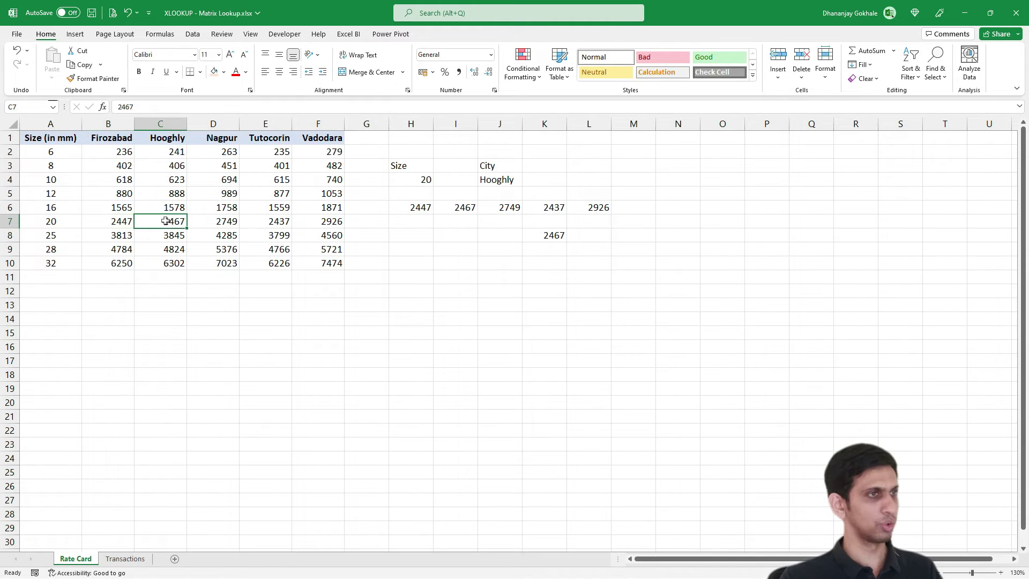
left_click(557, 233)
key("F2")
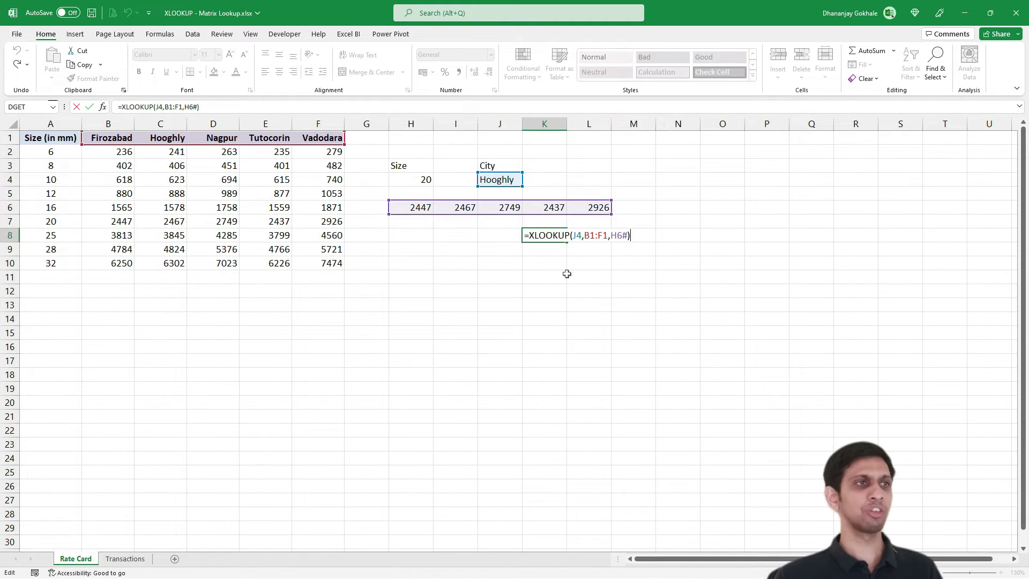
key("Escape")
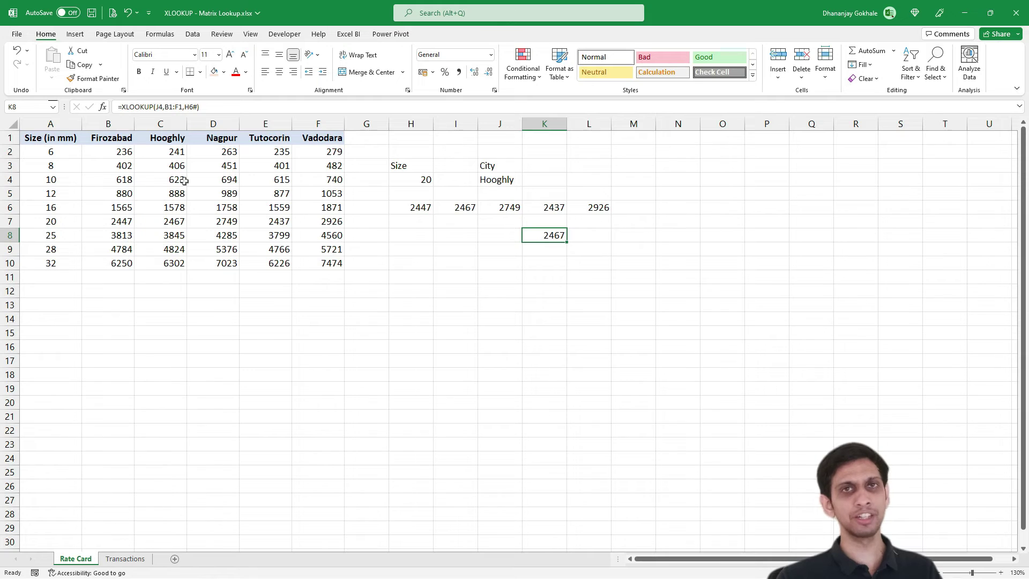
- Review the size and Hooghly columns, then reopen and recommit K8's XLOOKUP formula
left_click_drag(42, 150, 50, 266)
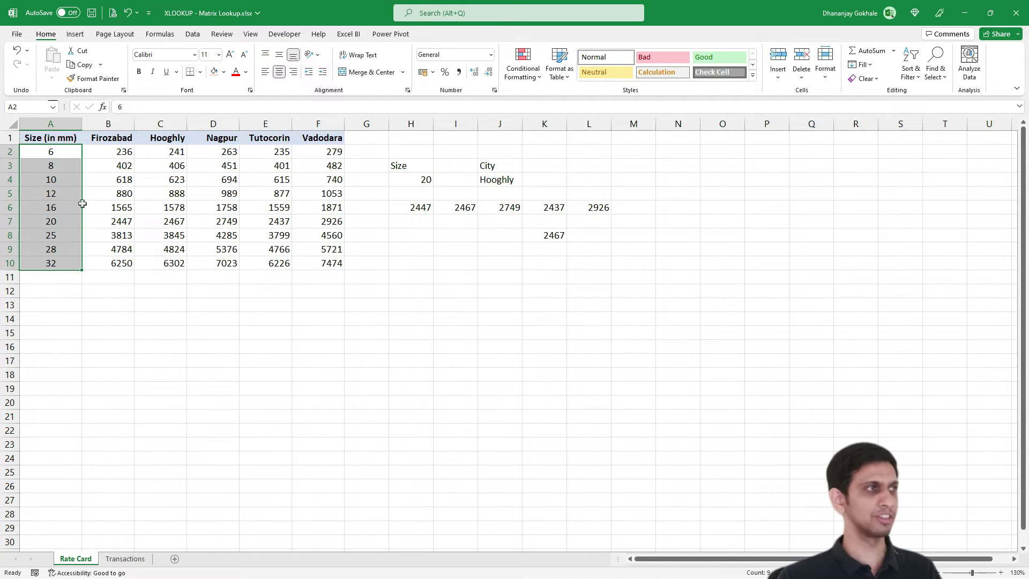
left_click_drag(147, 156, 145, 266)
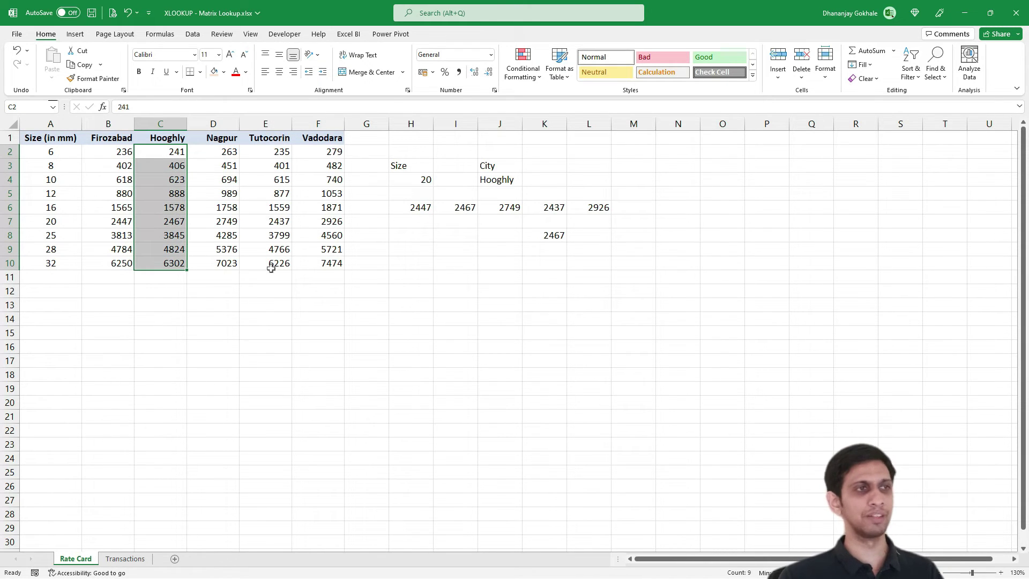
double_click(540, 234)
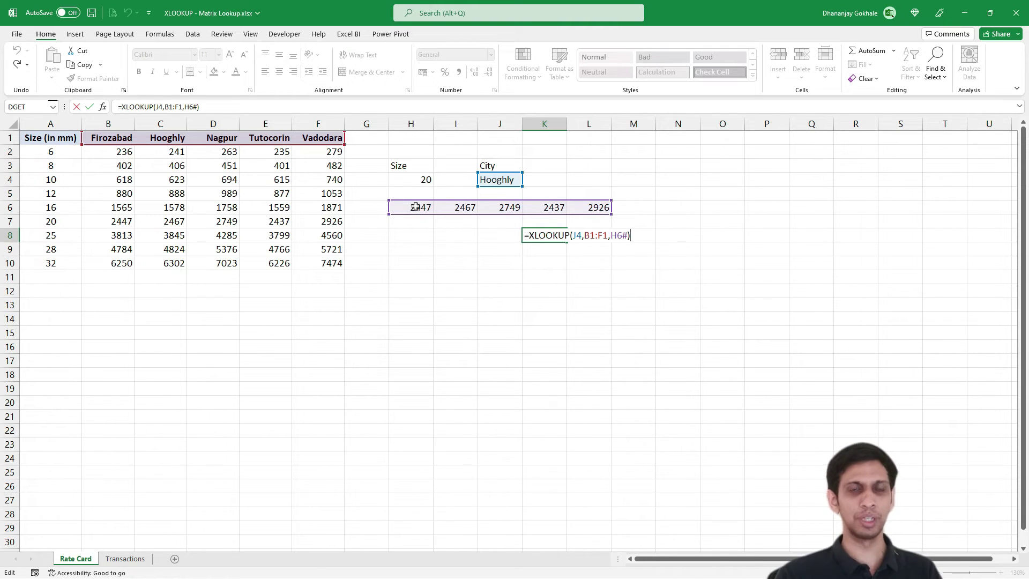
key("Return")
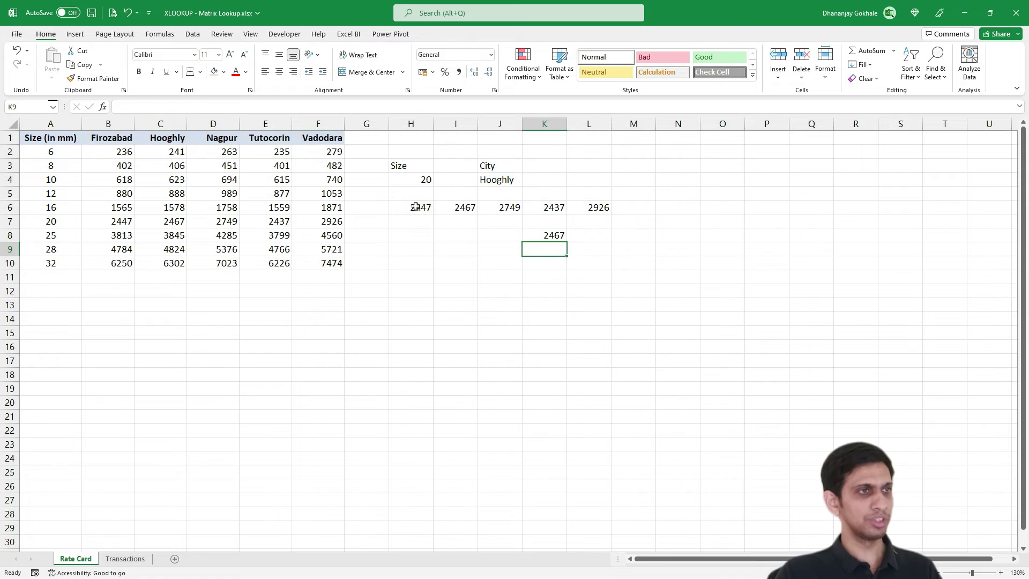
key("Up")
key("F2")
key("ctrl+Return")
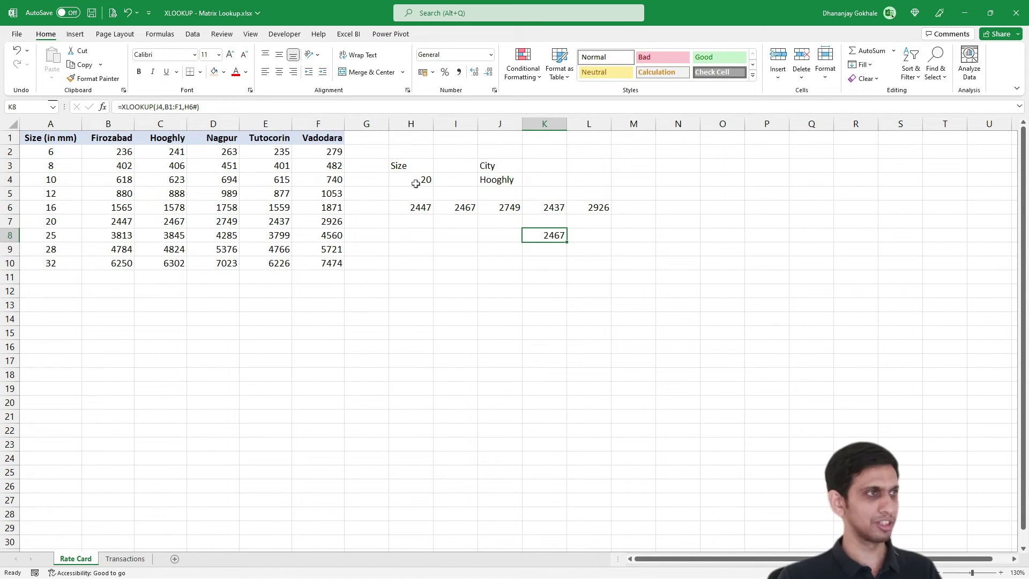
- Enter size 12 in the size input cell H4
left_click(416, 184)
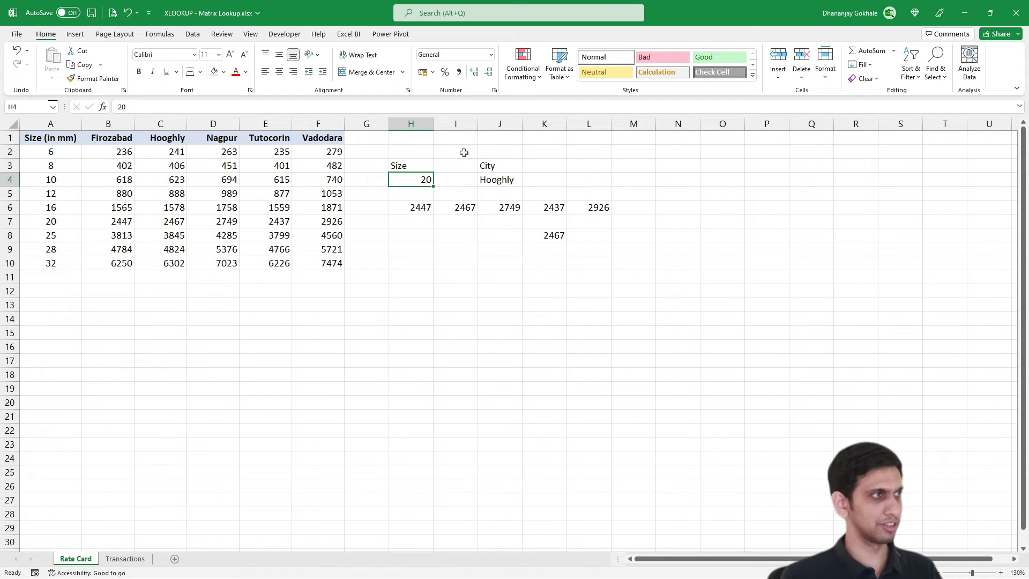
type("12")
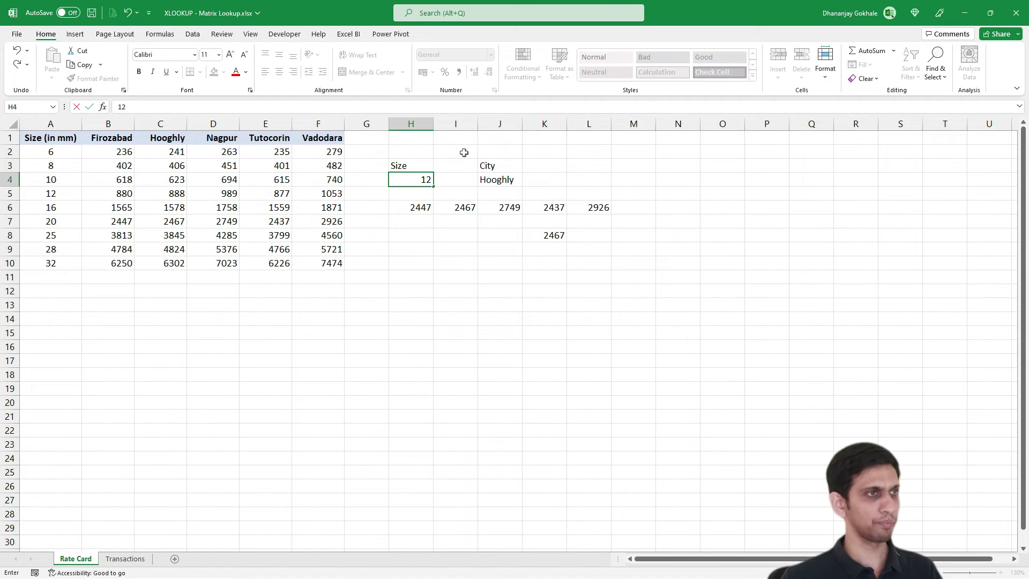
key("Return")
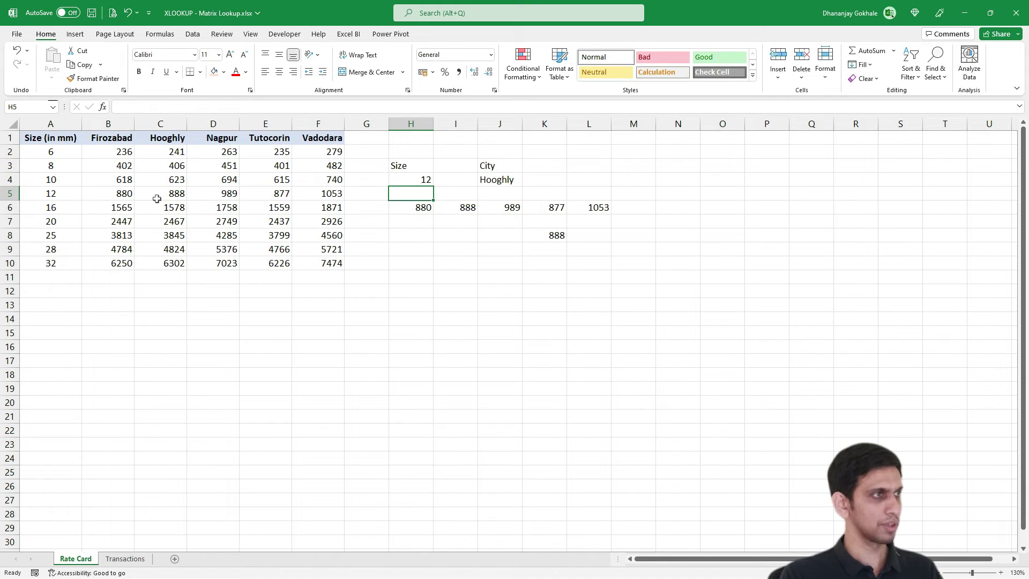
- Check the 12 mm Firozabad and Hooghly rates in B5 and C5 and K8's result of 888
left_click(127, 194)
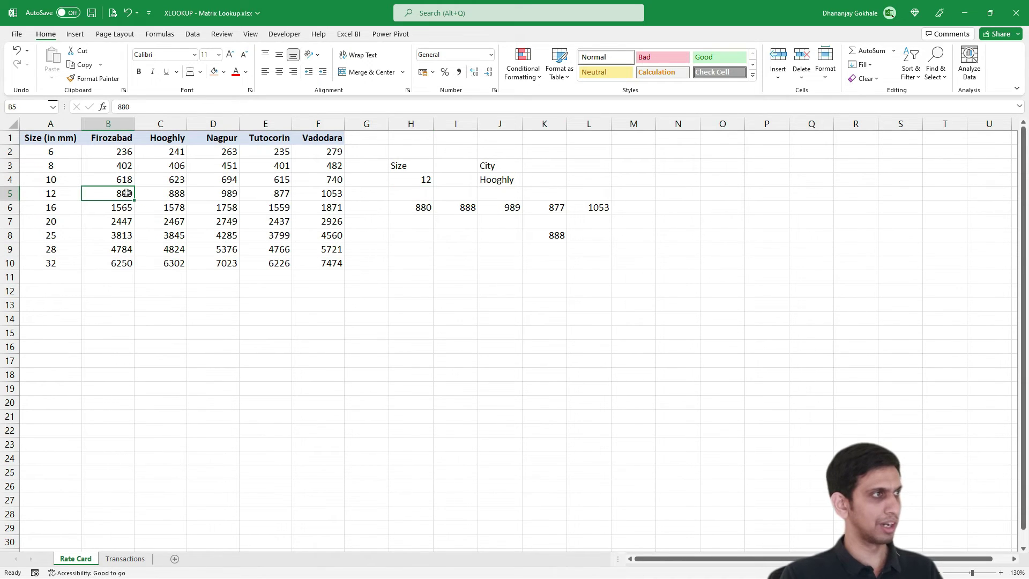
left_click(157, 193)
left_click(550, 236)
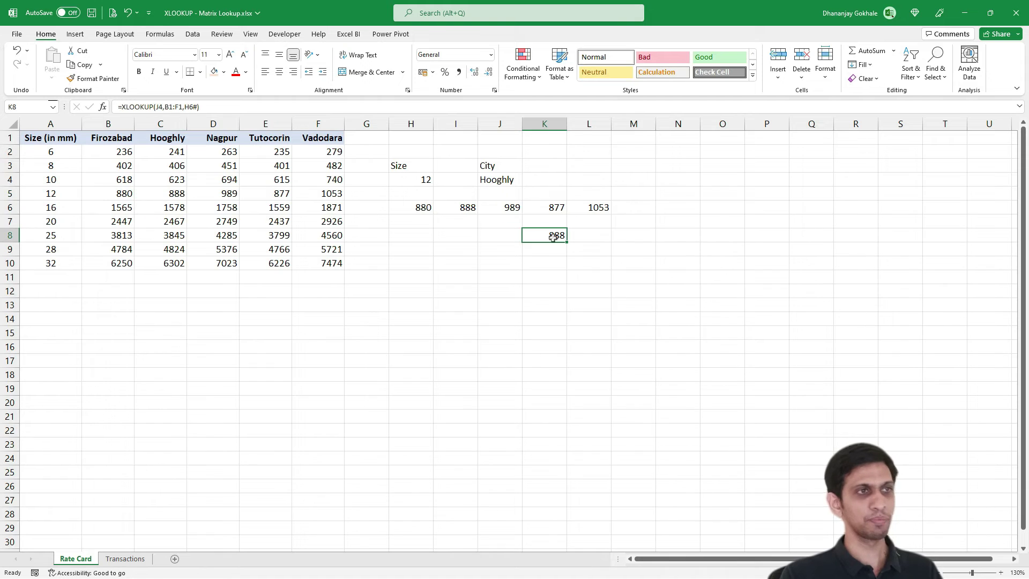
- Review the formulas in K8 and H6, locating the H6# reference in K8
key("F2")
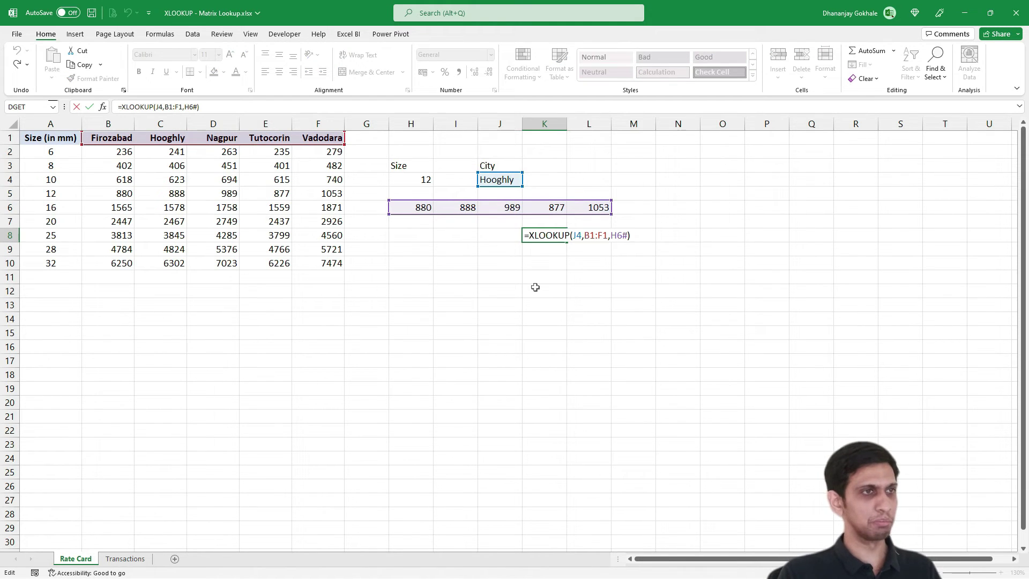
key("Escape")
key("Left")
key("Left")
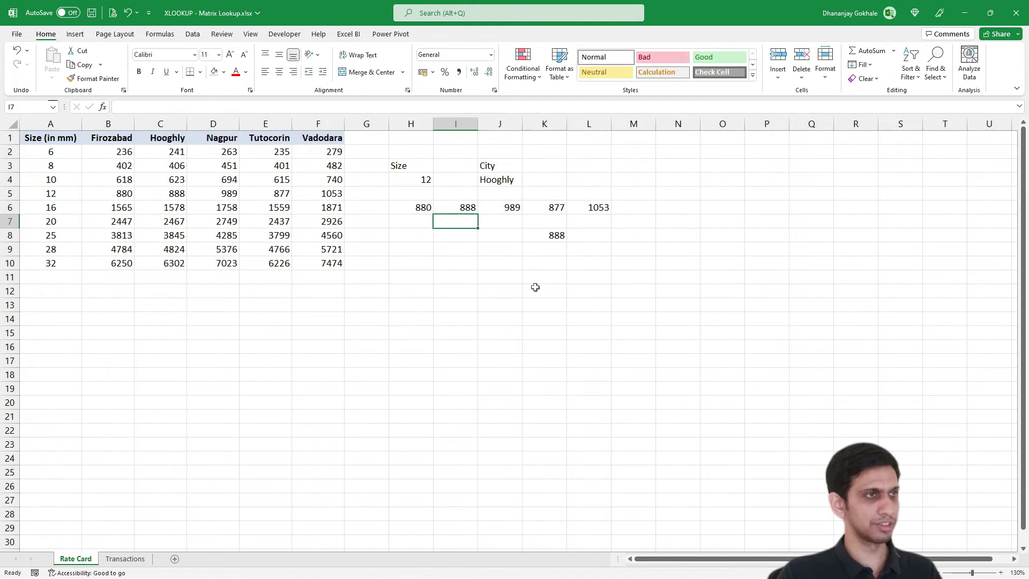
key("Up")
key("Up")
key("Left")
key("F2")
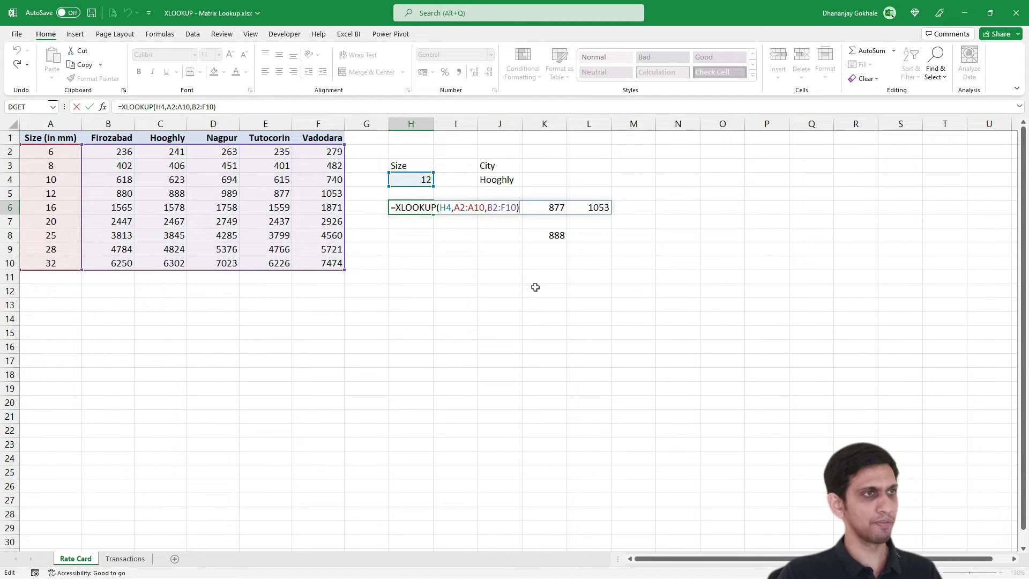
key("Escape")
key("Down")
key("Right")
key("Right")
key("Right")
key("Down")
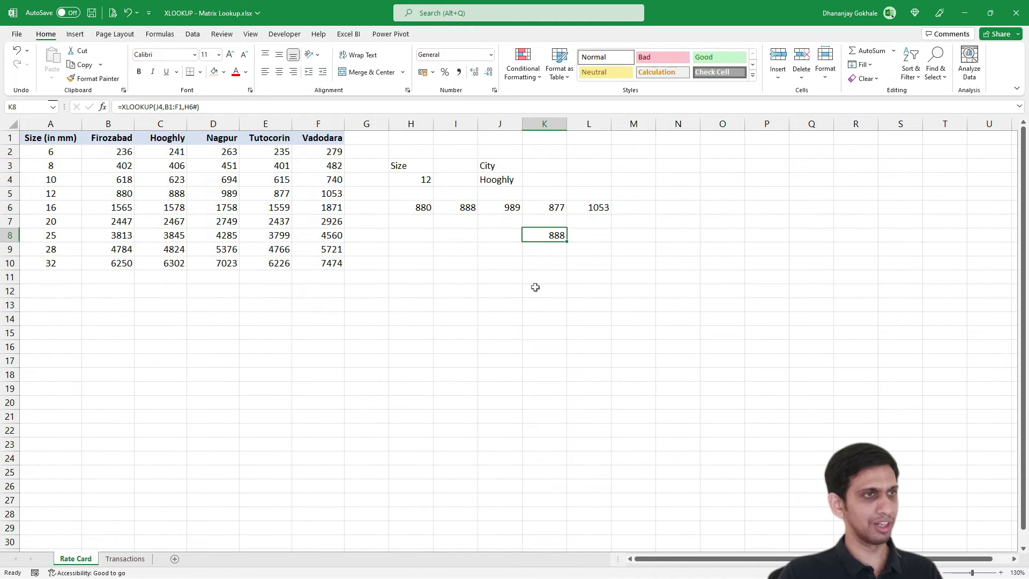
key("F2")
key("Left")
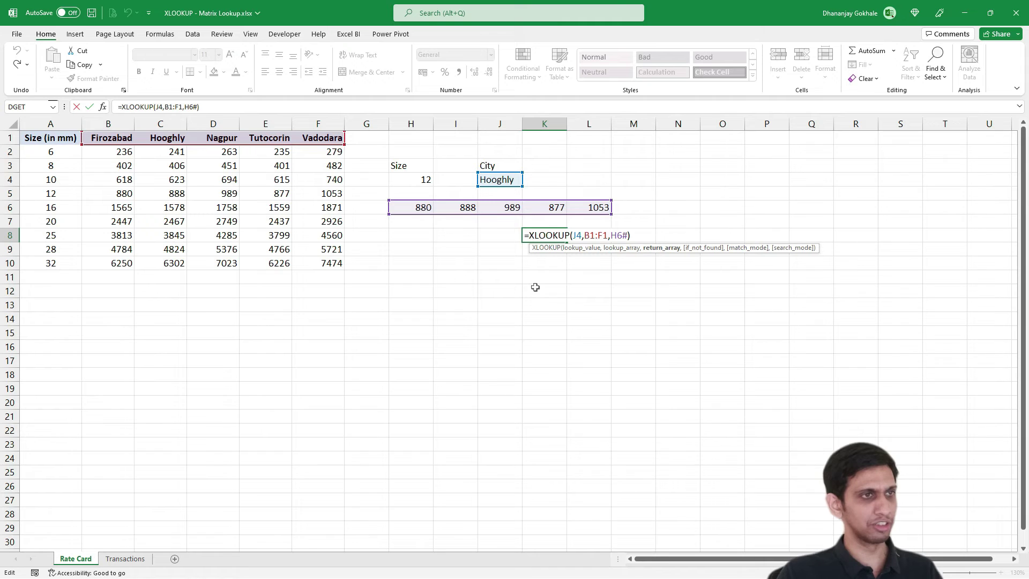
key("shift+Right")
key("shift+Right")
key("shift+Right")
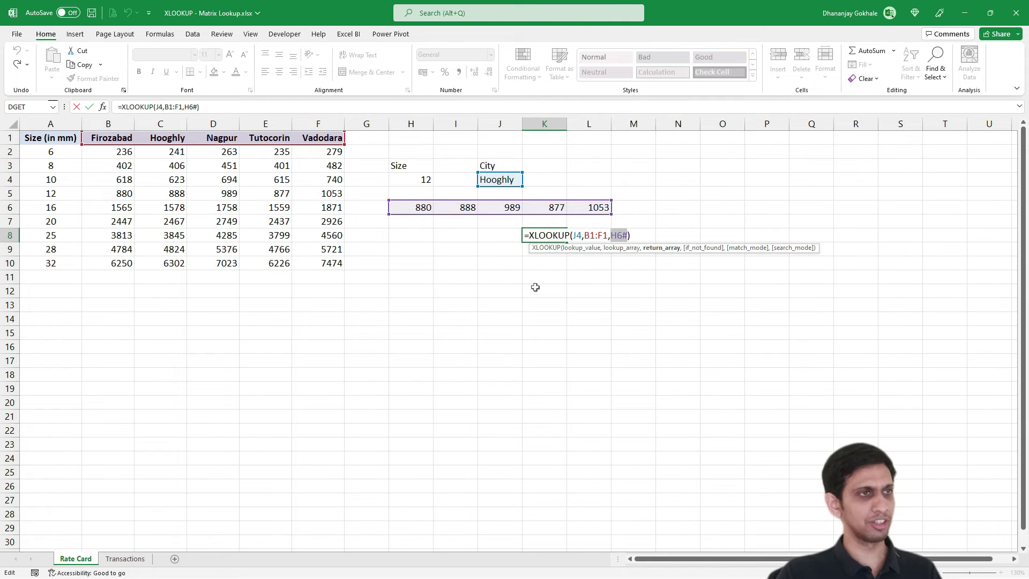
key("Return")
- Copy the size XLOOKUP expression from H6's formula
key("Up")
key("Up")
key("Left")
key("Left")
key("Up")
key("Left")
key("F2")
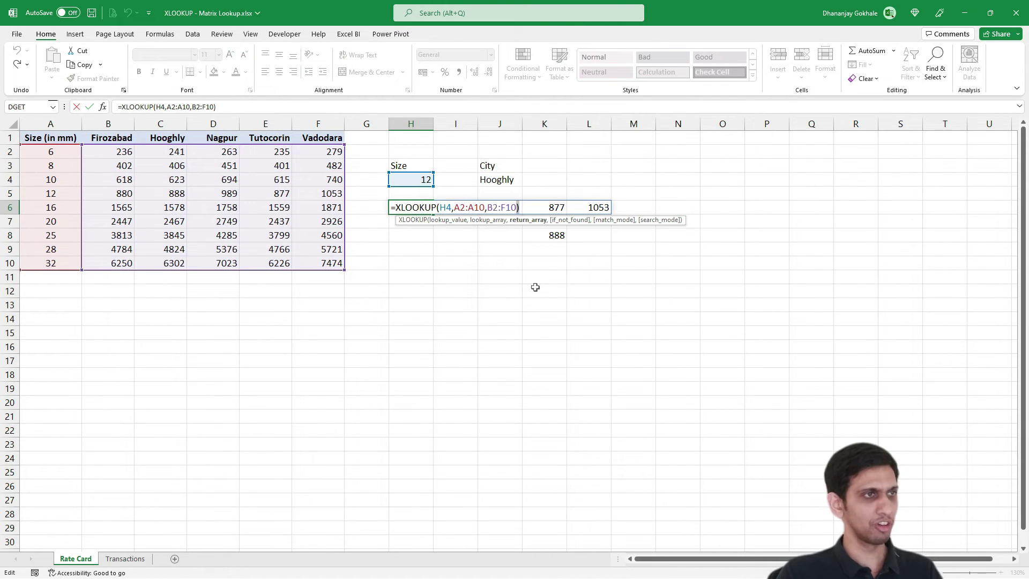
key("shift+Left")
key("shift+Left")
key("shift+Left")
key("shift+Left")
key("shift+Left")
key("shift+Left")
key("shift+Left")
key("shift+Left")
key("shift+Left")
key("shift+Left")
key("shift+Left")
key("shift+Left")
key("shift+Left")
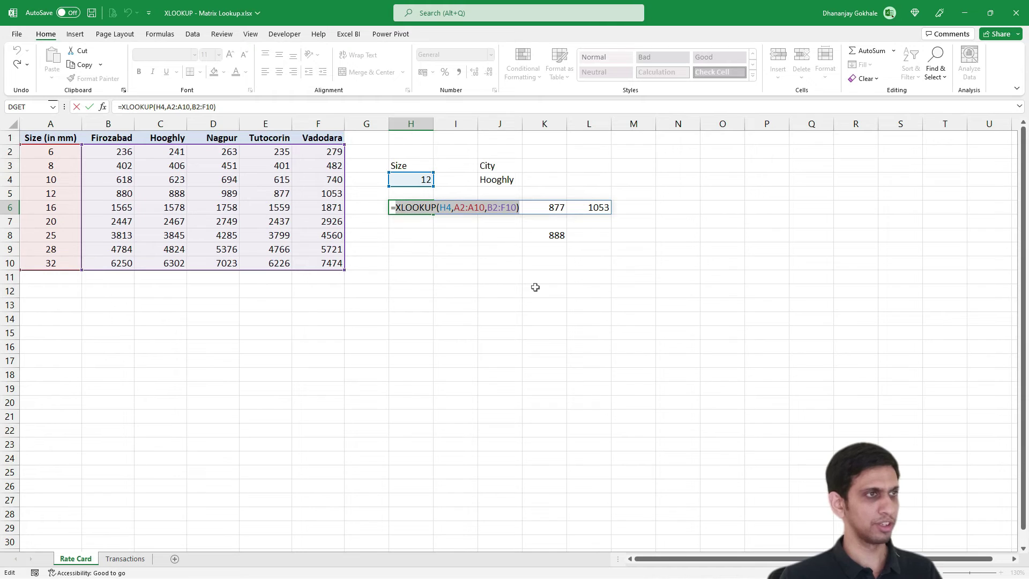
key("ctrl+c")
key("Escape")
- Replace H6# in K8 with the copied size XLOOKUP, nesting it inside the city lookup
key("Down")
key("Right")
key("Right")
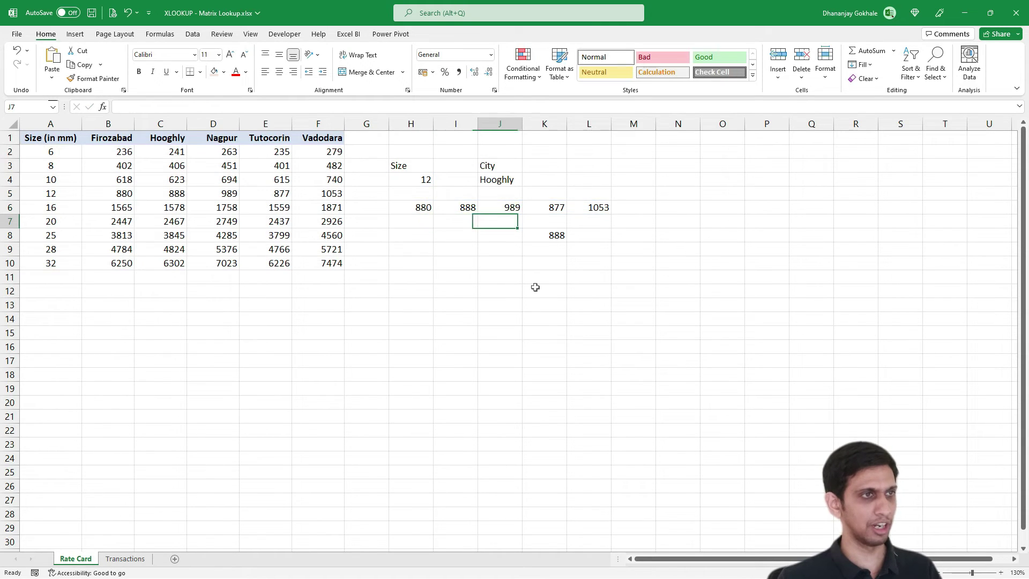
key("Right")
key("Down")
key("F2")
key("BackSpace")
key("BackSpace")
key("BackSpace")
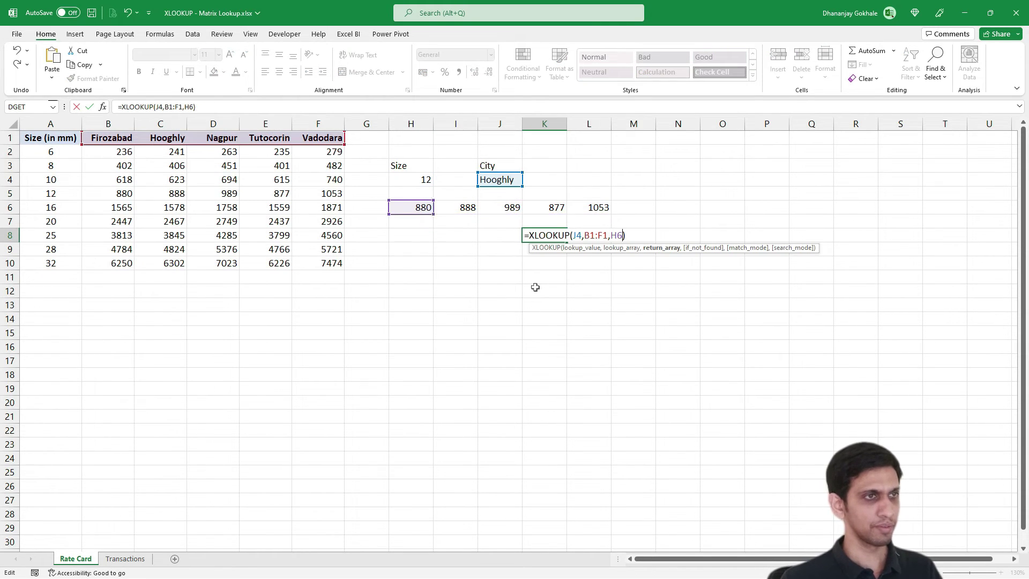
key("ctrl+v")
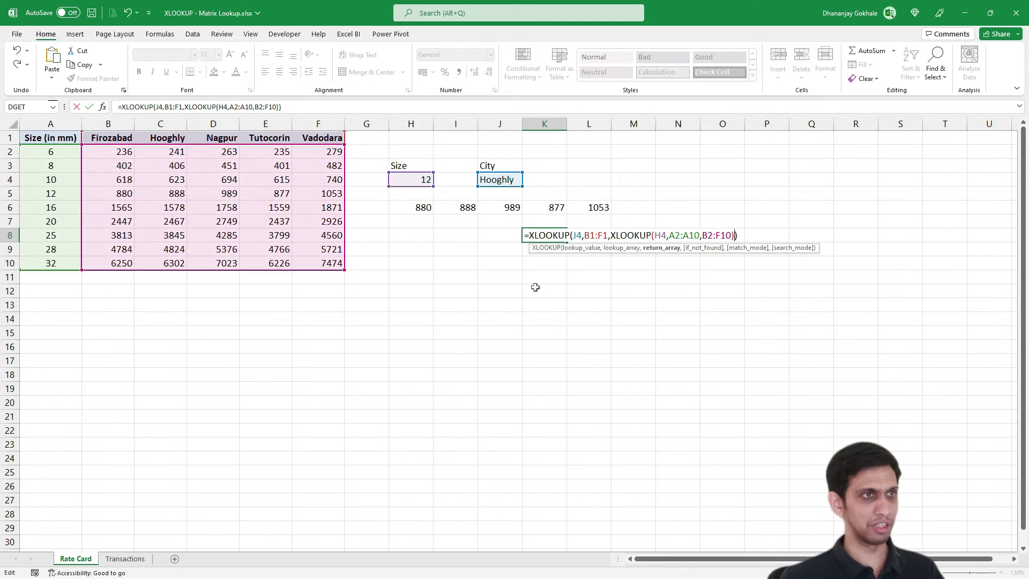
key("Return")
- Delete the helper lookup results in row 6
key("Up")
key("Left")
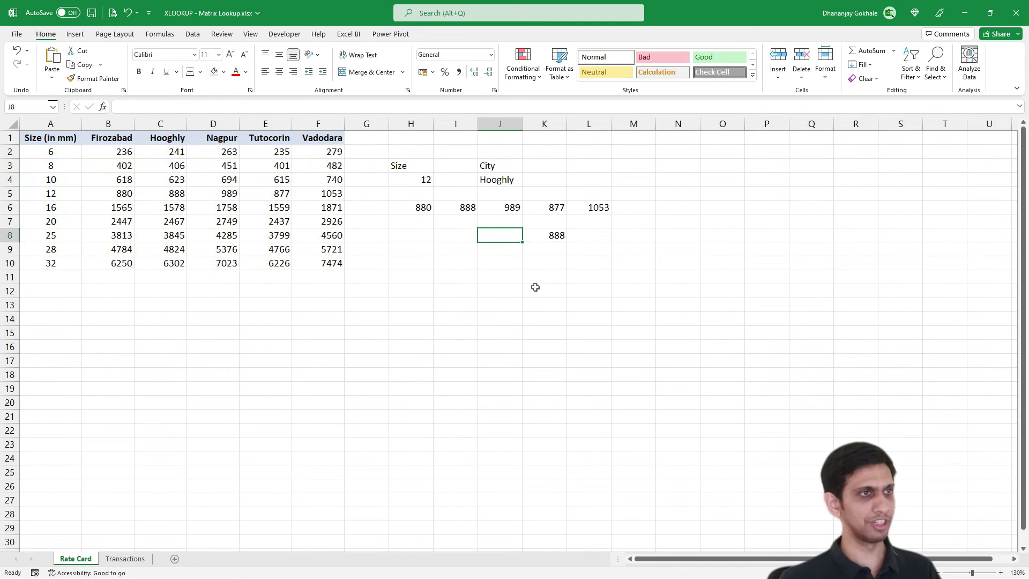
key("Left")
key("Left")
key("Up")
key("Up")
key("Delete")
key("Up")
key("Up")
- Enter Vadodara as the city in J4
key("Right")
key("Right")
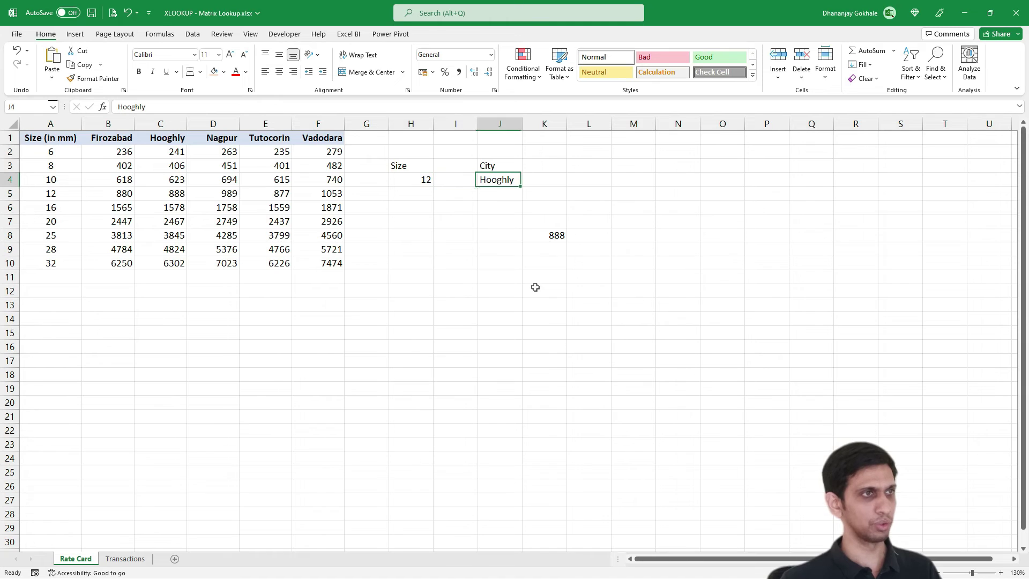
type("Vado")
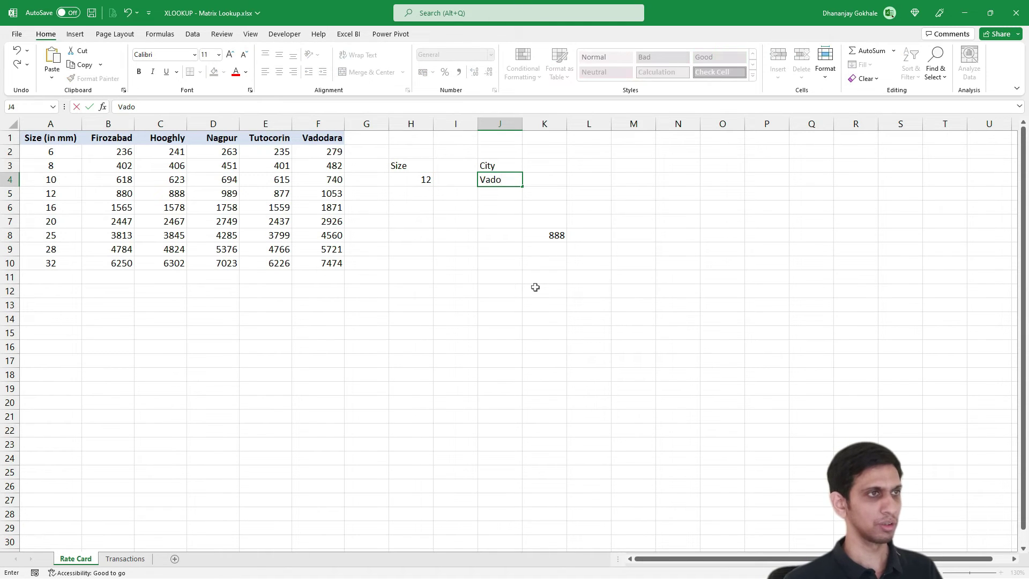
type("dara")
key("Return")
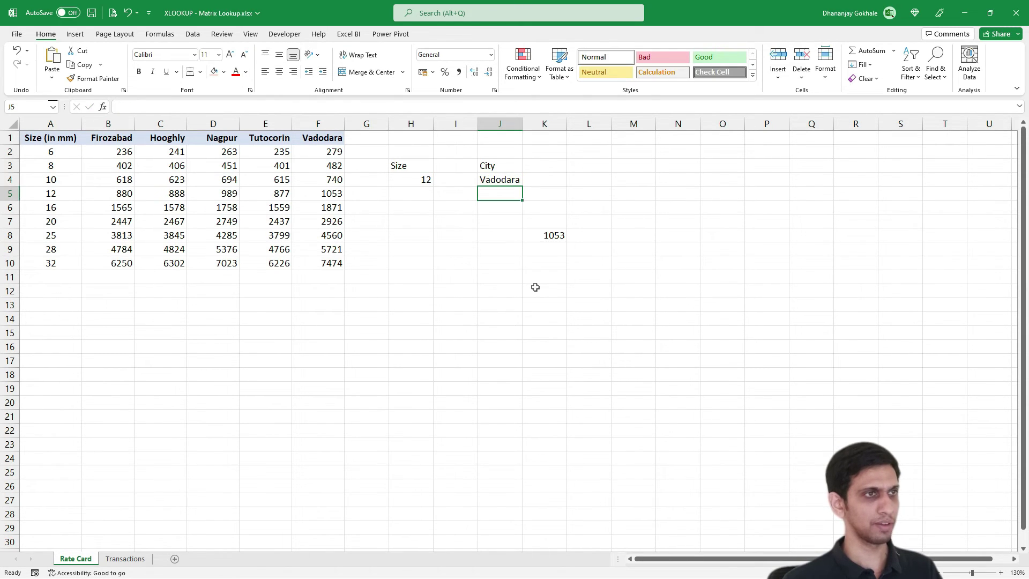
key("Up")
- Enter size 28 in H4 and check that K8 returns 5721
key("Left")
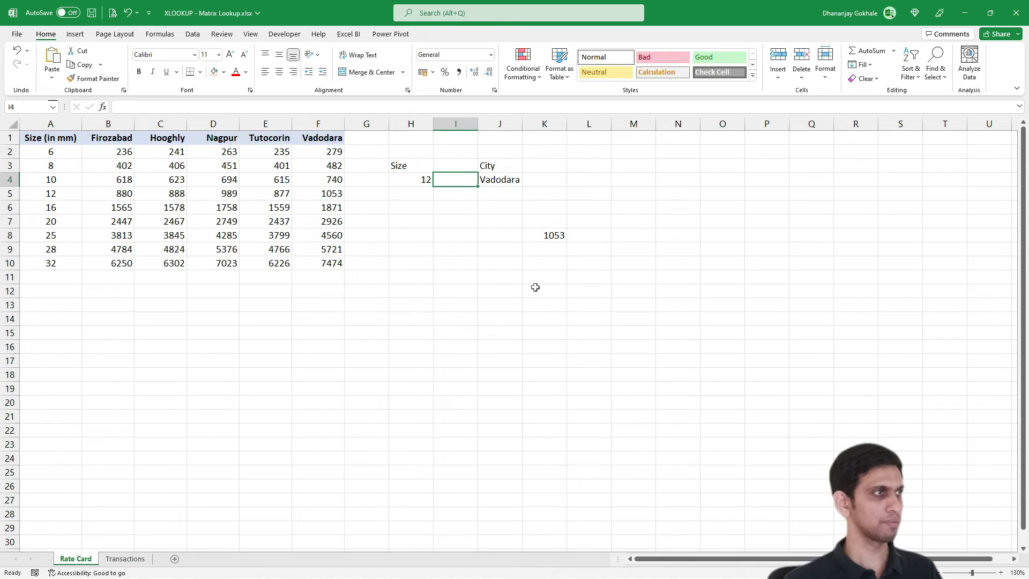
key("Left")
type("28")
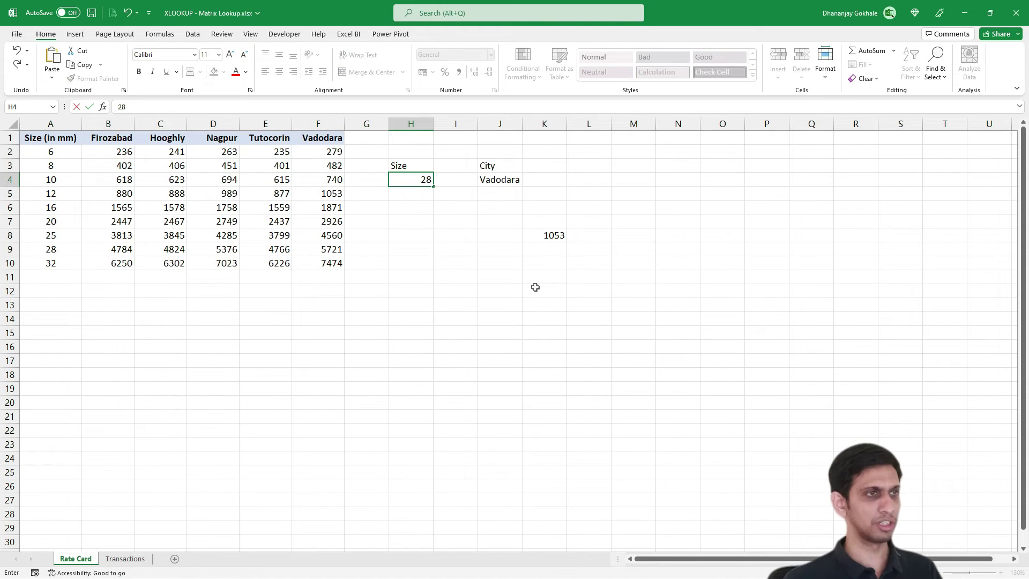
key("Return")
key("Right")
key("Right")
key("Right")
key("Down")
key("Down")
key("Down")
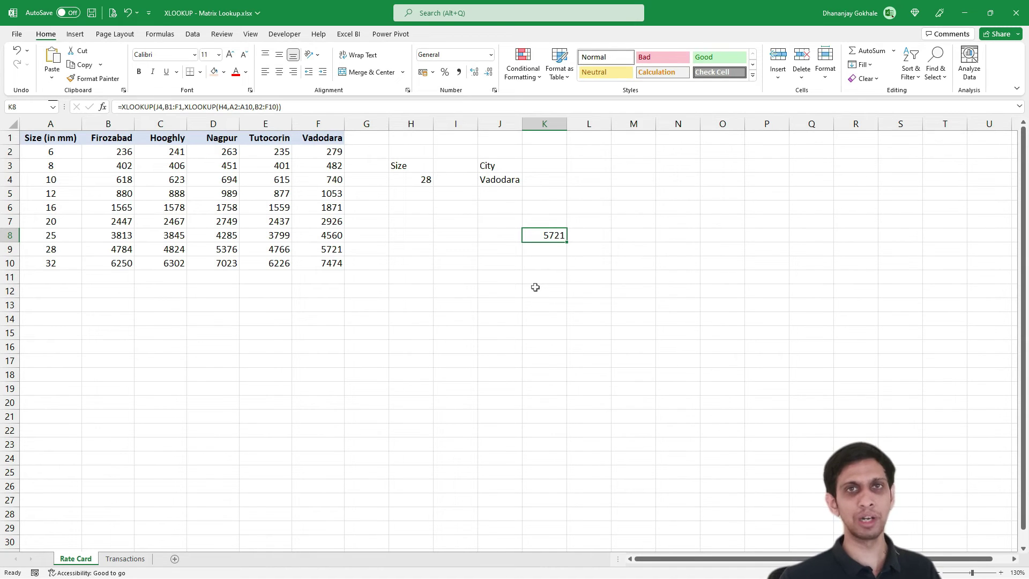
- On the Transactions sheet, add a 'Rate' header in D1
key("ctrl+Page_Down")
key("Down")
key("Down")
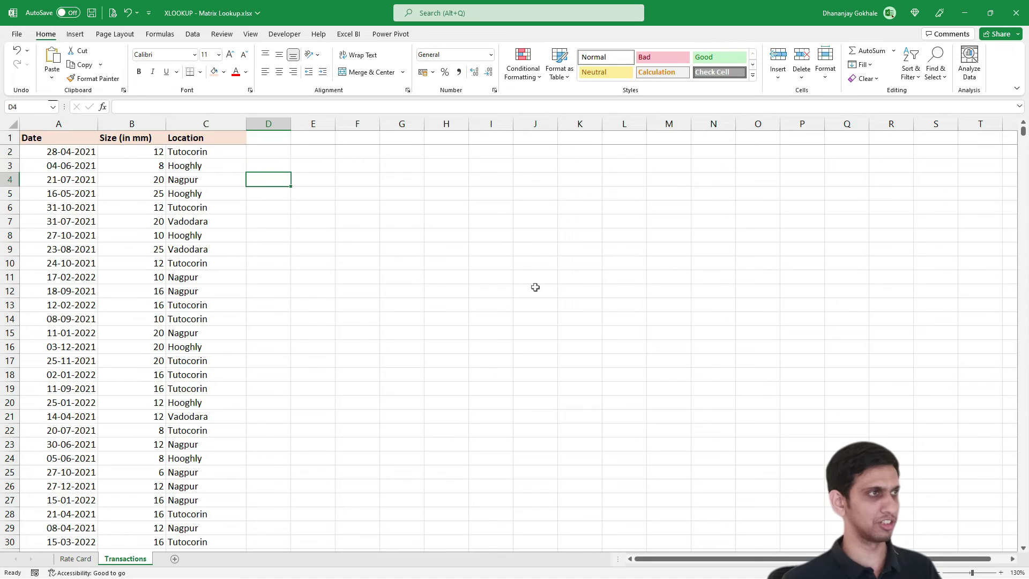
key("Up")
key("Up")
key("Up")
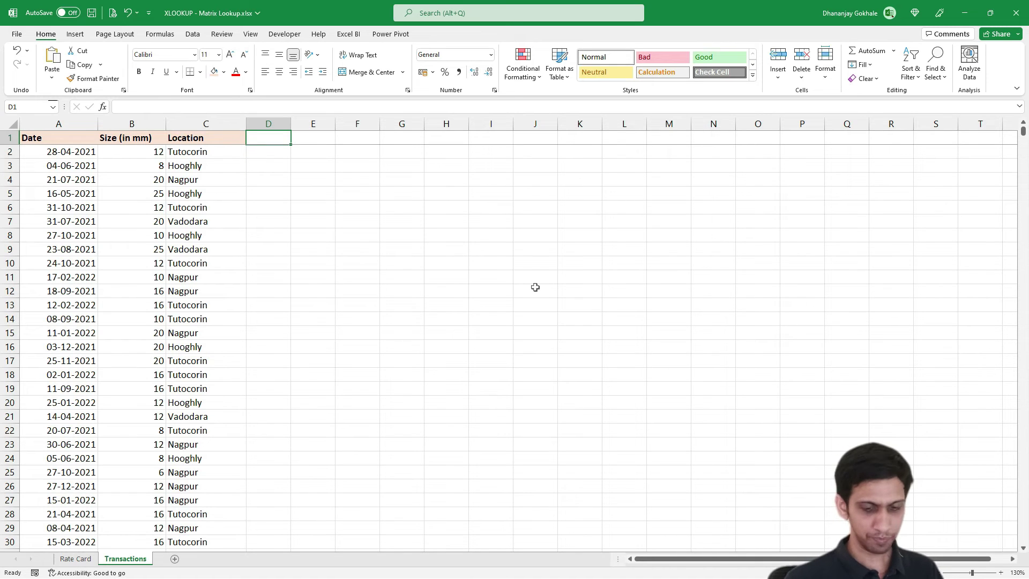
type("Rate")
key("Return")
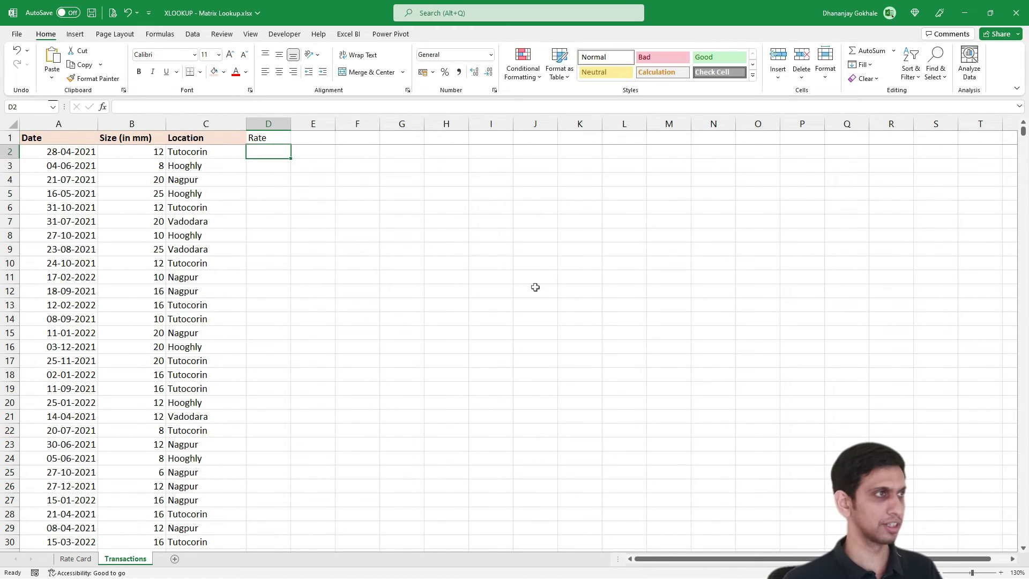
- Start an XLOOKUP in D2 with B2 as lookup value, then cancel it
type("=XLO")
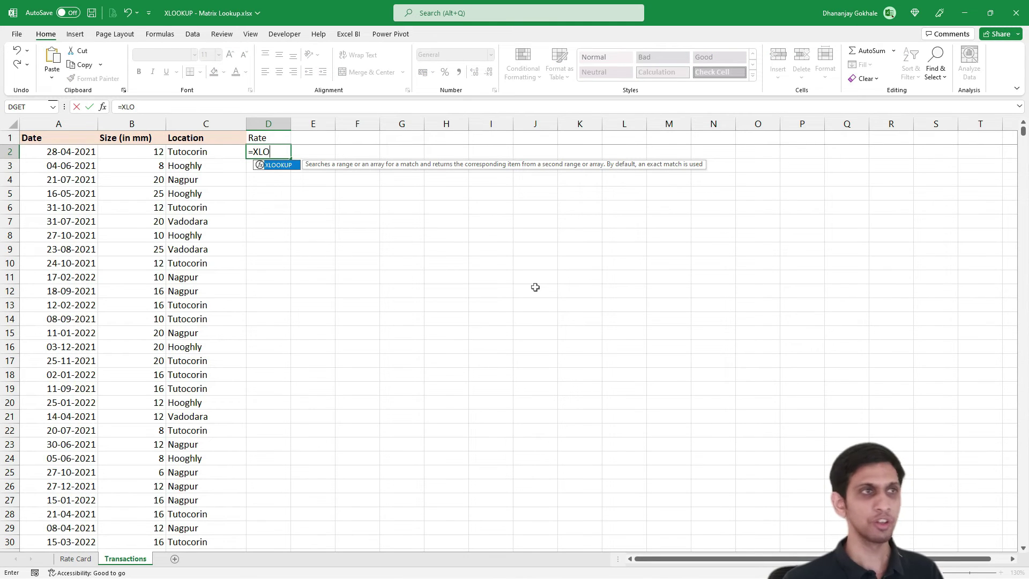
key("Tab")
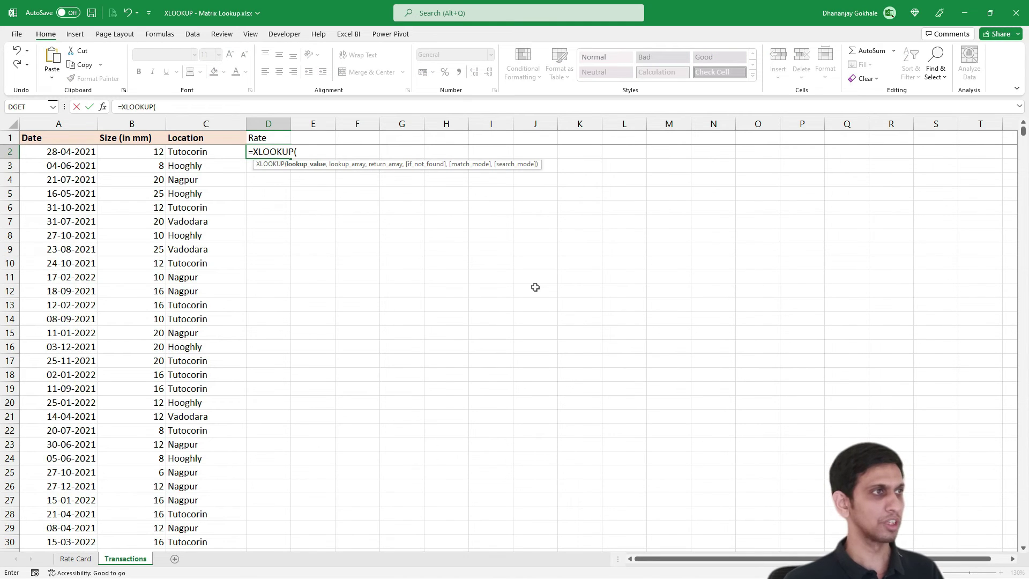
key("Left")
key("Left")
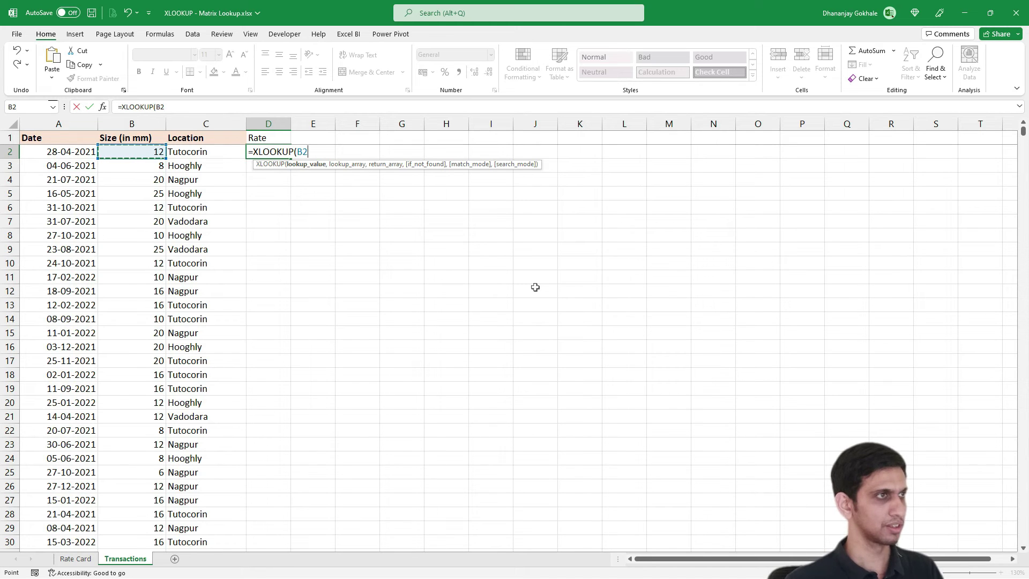
type(",")
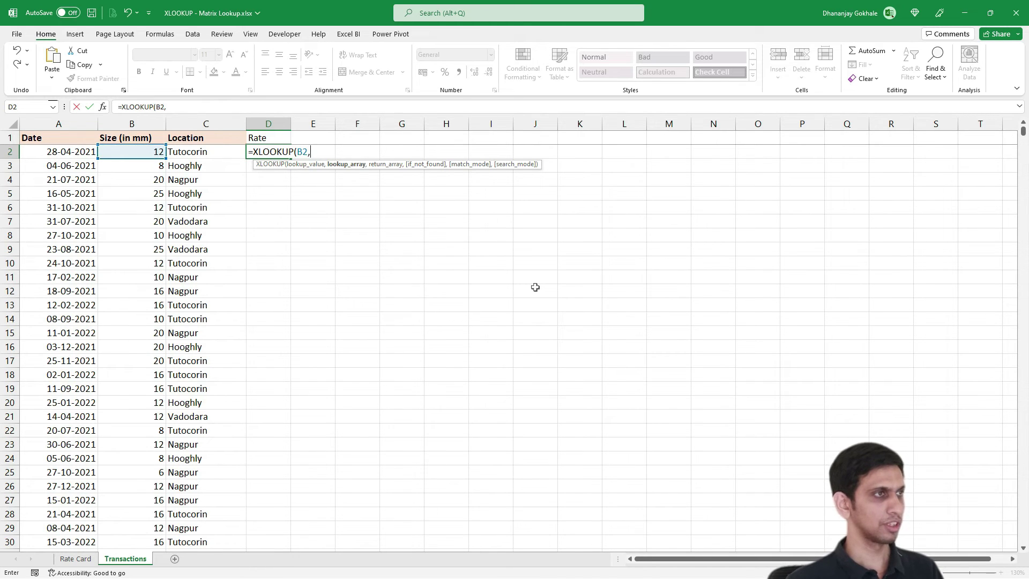
key("Escape")
- Review the nested XLOOKUP formula in Rate Card cell K8 without changing it
key("ctrl+Page_Up")
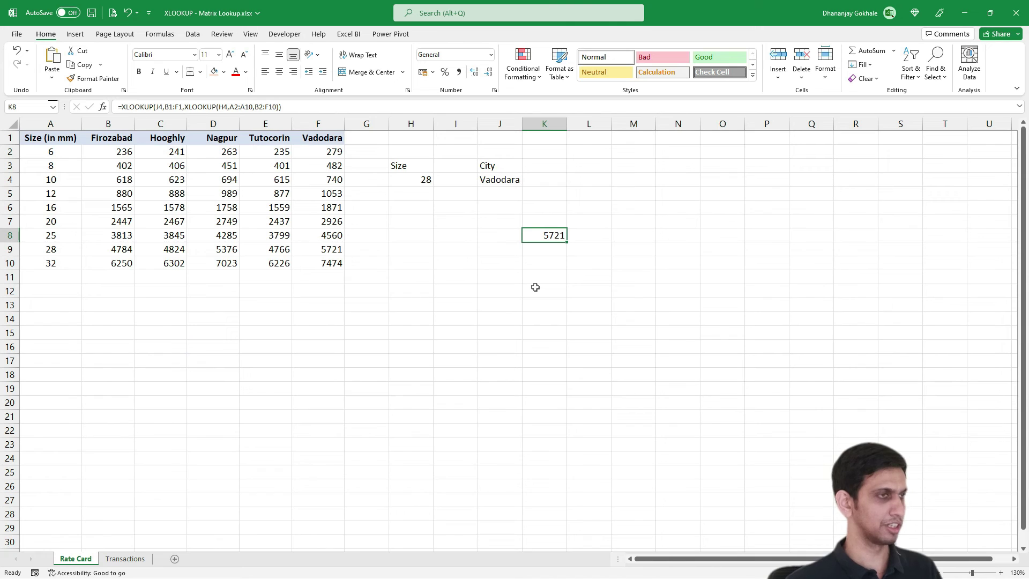
key("F2")
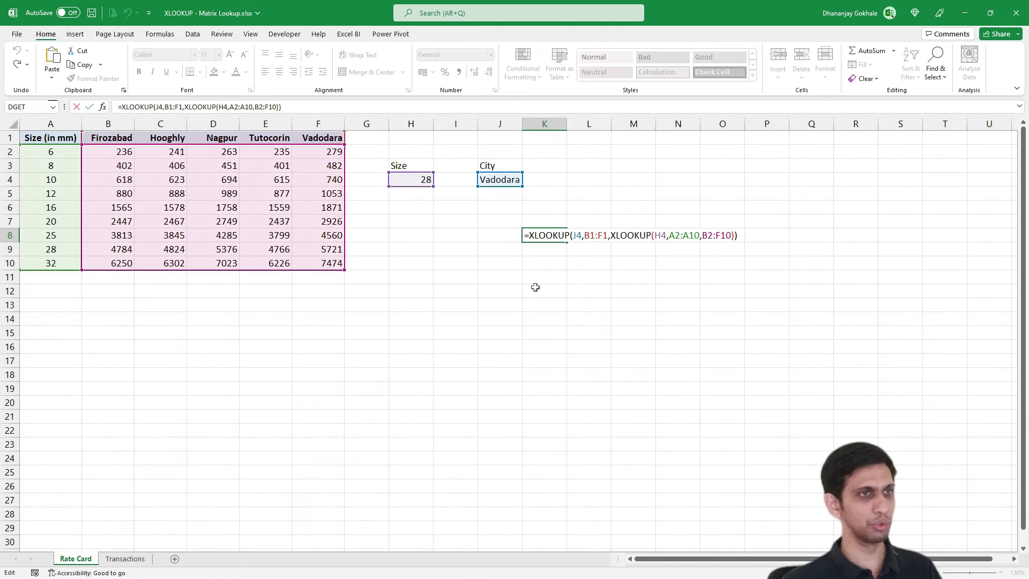
key("shift+Left")
key("shift+Left")
key("shift+Left")
key("shift+Left")
key("shift+Left")
key("shift+Left")
key("shift+Left")
key("shift+Left")
key("shift+Left")
key("shift+Left")
key("shift+Left")
key("shift+Left")
key("shift+Left")
key("shift+Left")
key("shift+Left")
key("shift+Left")
key("shift+Left")
key("shift+Left")
key("shift+Left")
key("shift+Left")
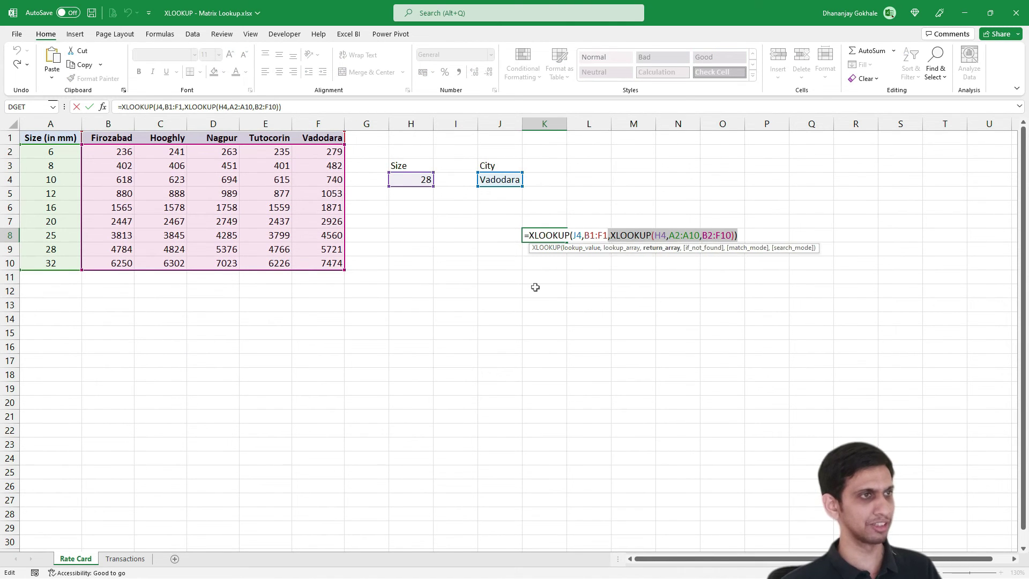
key("shift+Left")
key("shift+Left")
key("shift+Left")
key("shift+Left")
key("shift+Left")
key("shift+Left")
key("shift+Left")
key("shift+Left")
key("shift+Left")
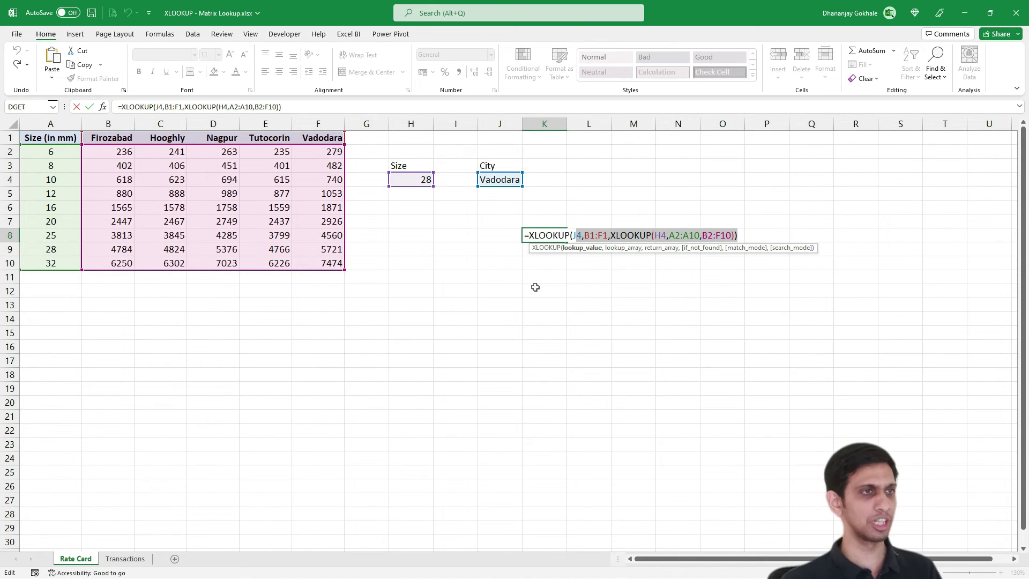
key("Escape")
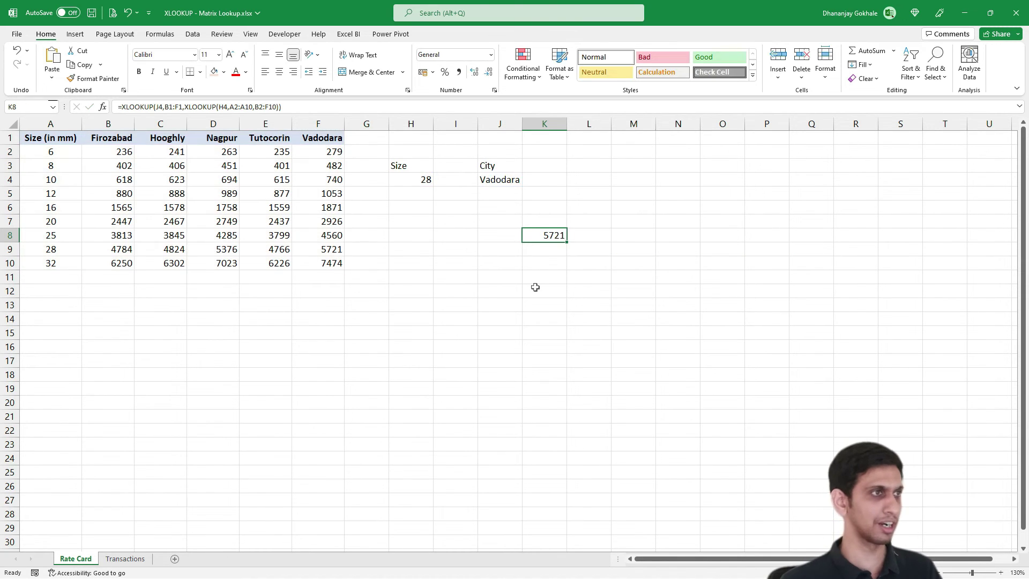
- Enter =XLOOKUP(B2,'Rate Card'!A2:A10,'Rate Card'!B2:F10) in Transactions D2
key("ctrl+Page_Down")
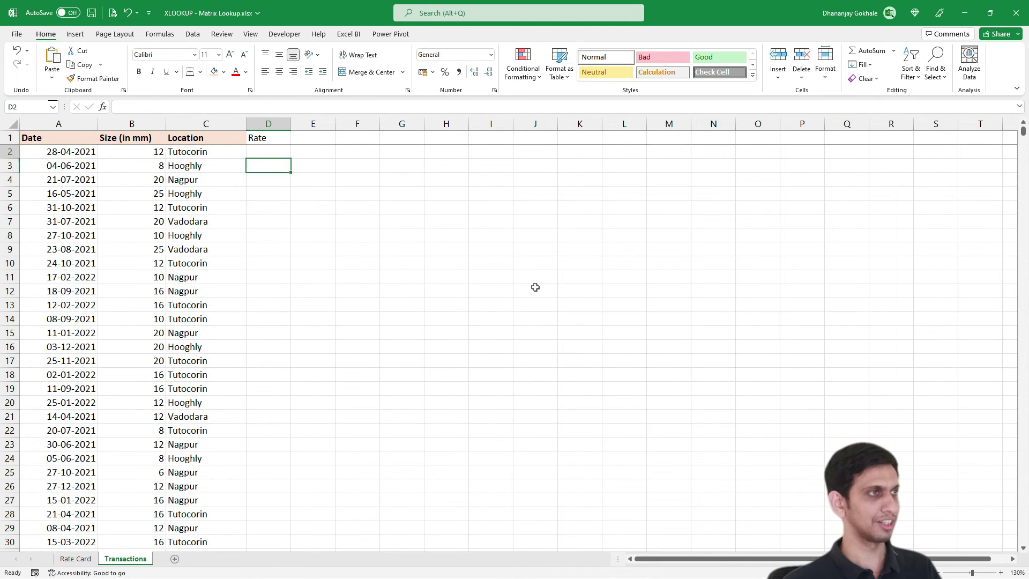
type("=")
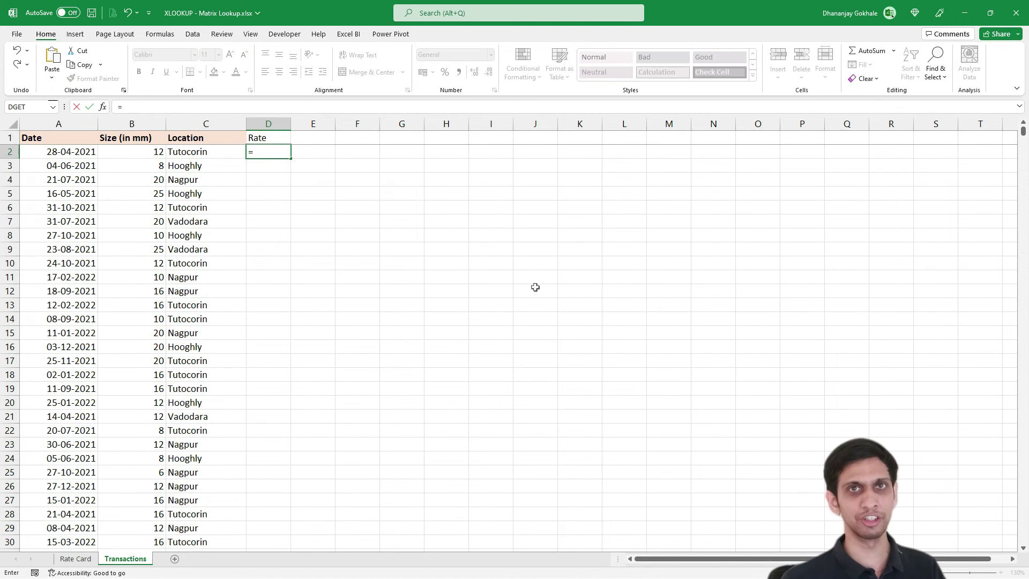
type("xlo")
key("Tab")
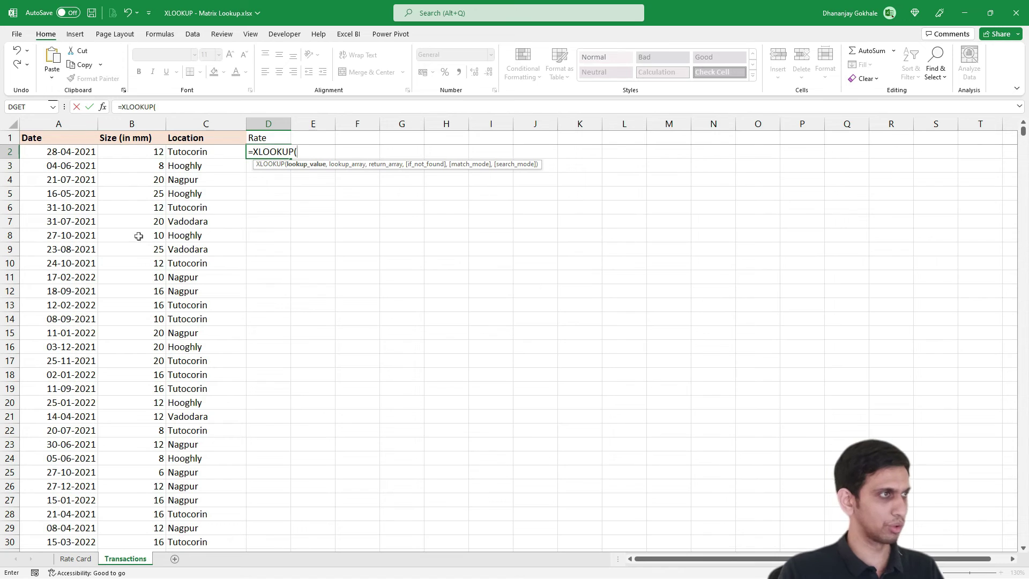
left_click(149, 154)
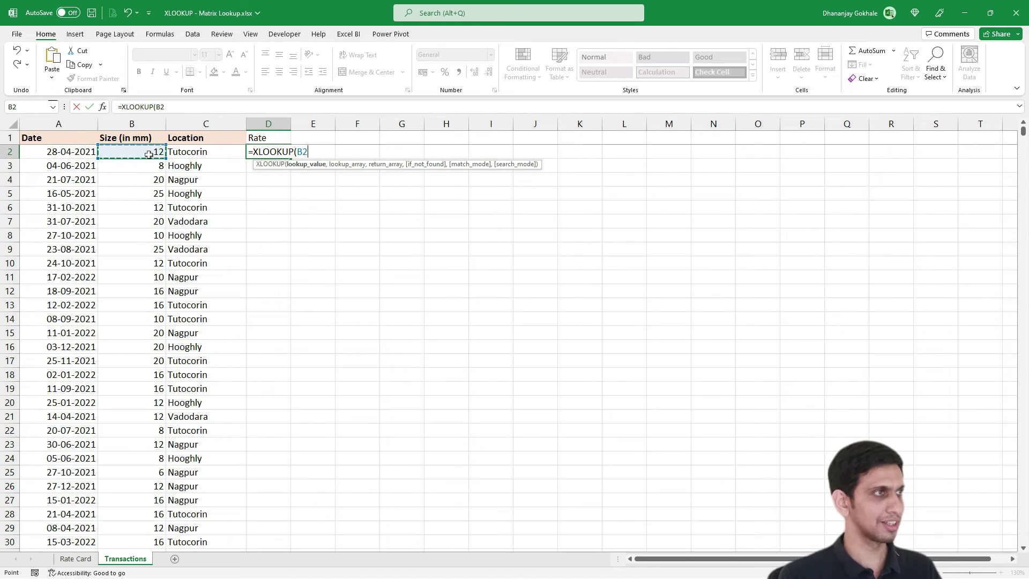
type(",")
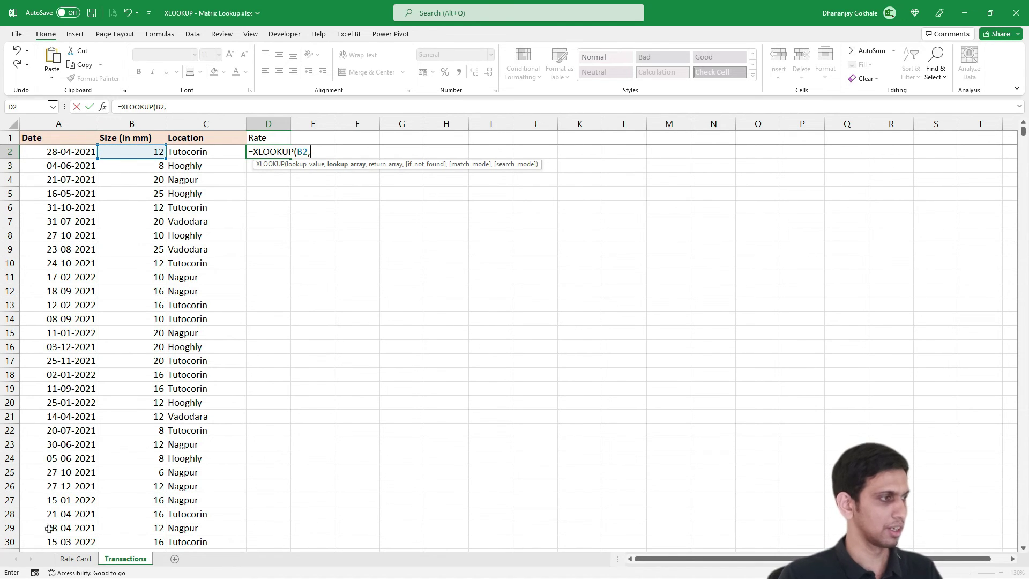
left_click(75, 559)
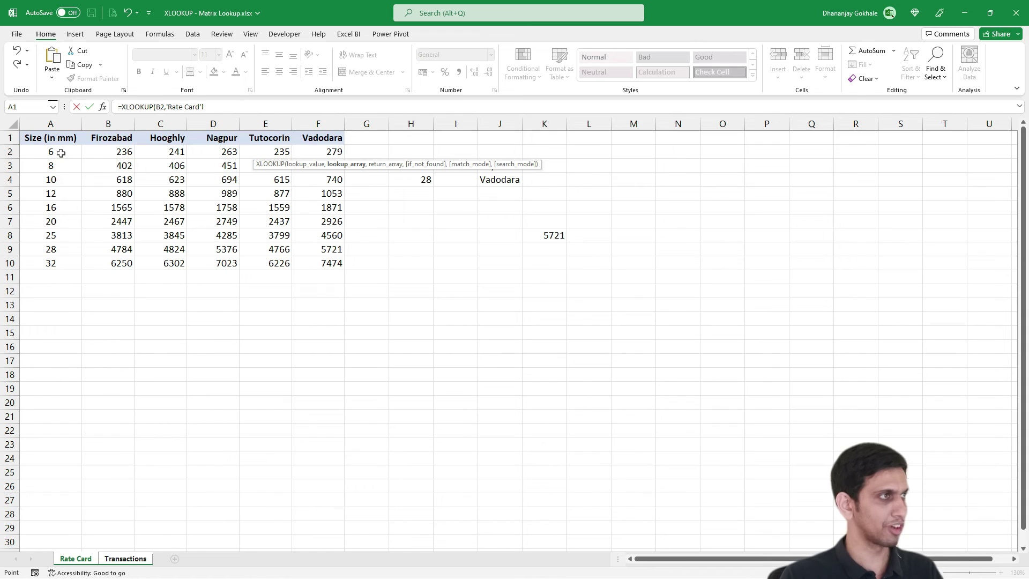
left_click_drag(55, 155, 52, 263)
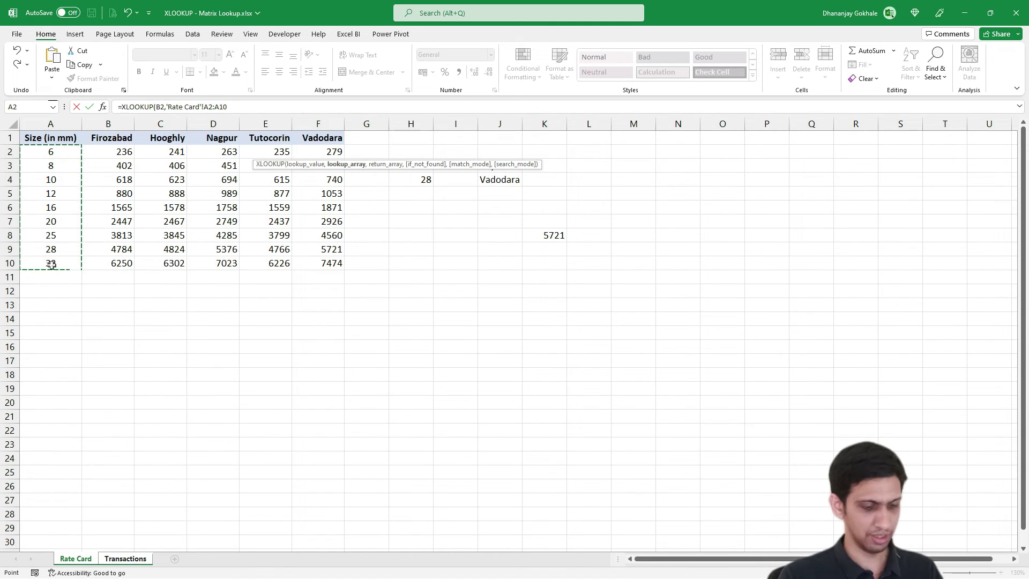
type(",")
left_click_drag(101, 155, 303, 270)
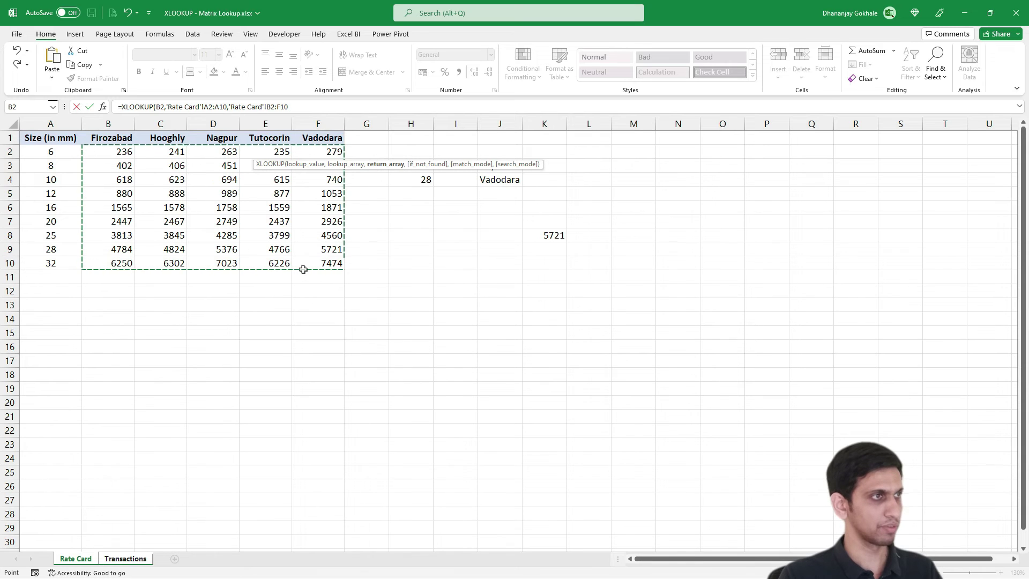
key("Return")
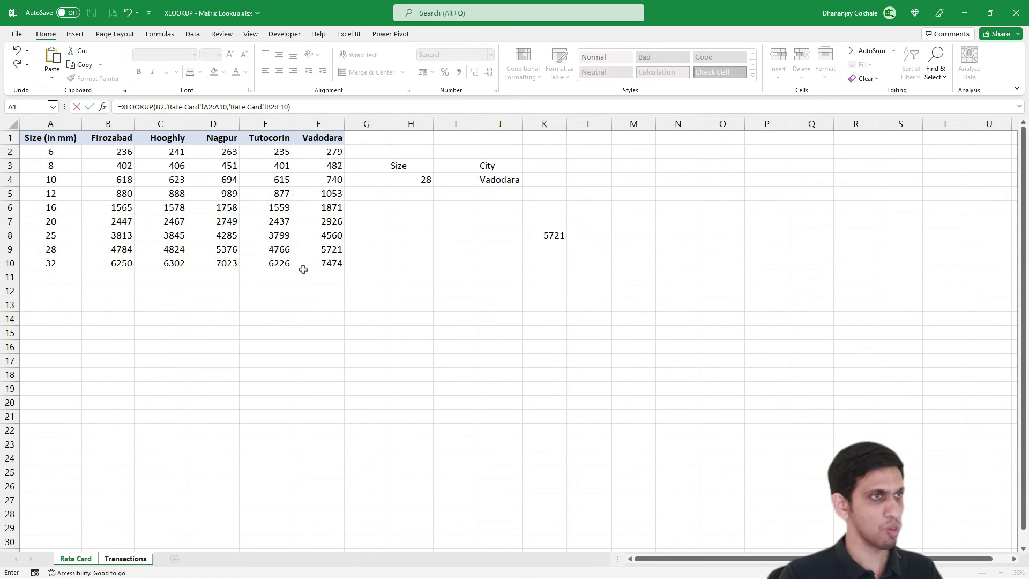
- Check D2's formula, then move along row 2 toward J2
key("Up")
key("F2")
key("Escape")
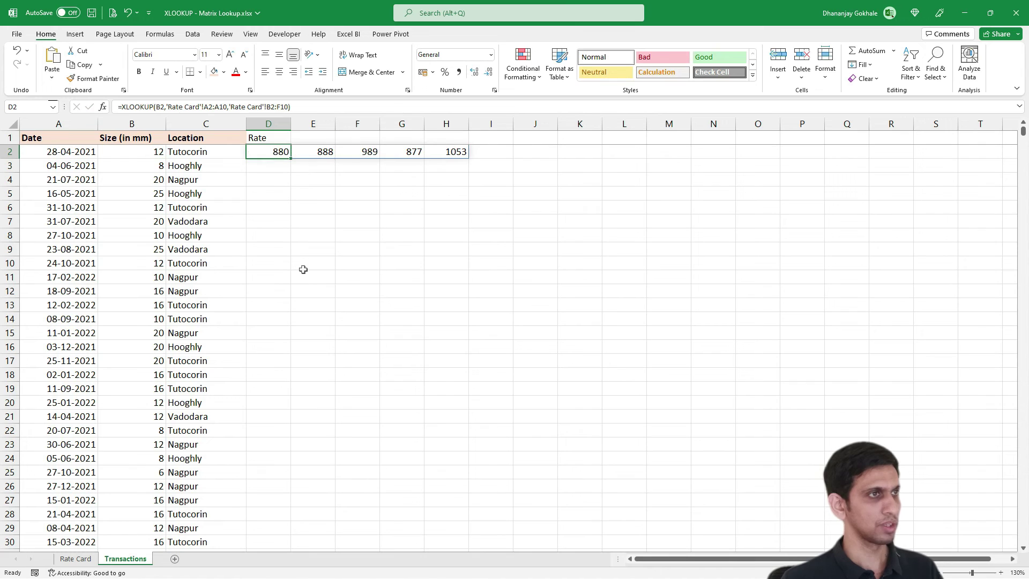
key("Right")
key("Right")
key("Right")
key("Right")
key("Right")
key("Right")
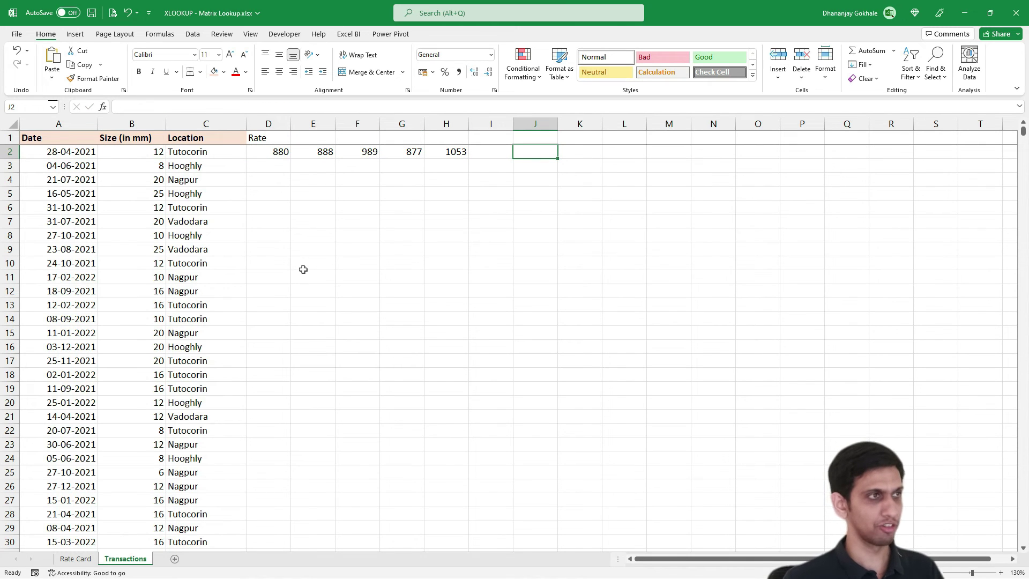
- Enter =XLOOKUP(C2,'Rate Card'!B1:F1,Transactions!D2#) in J2, returning Tutocorin's rate 877
type("=XLOOKUP(")
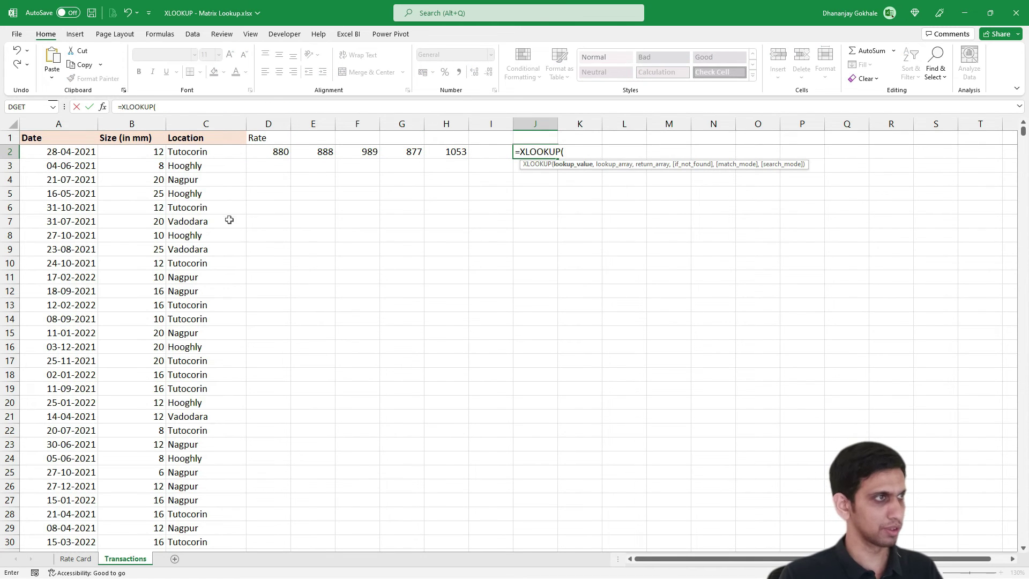
left_click(189, 152)
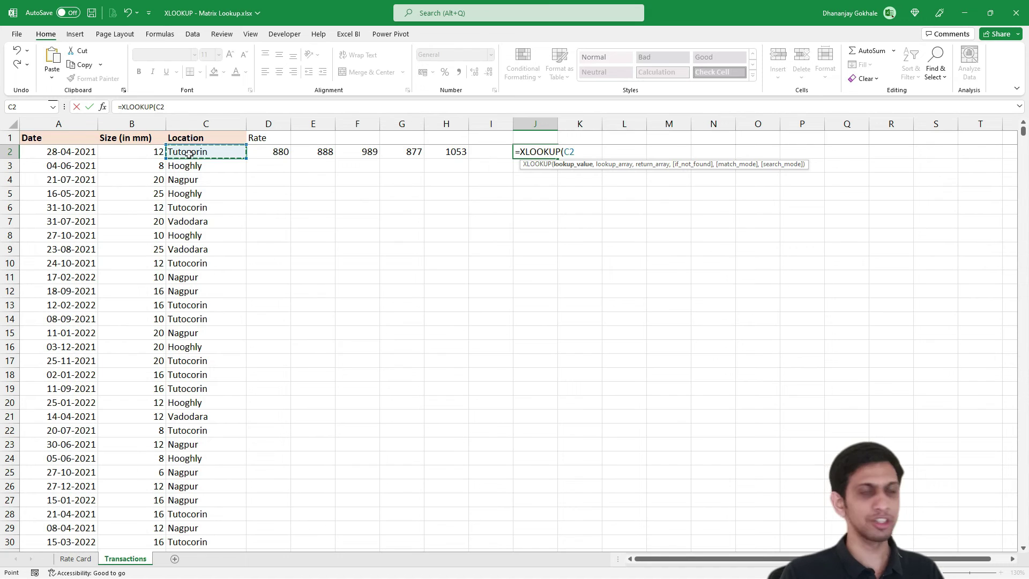
type(",")
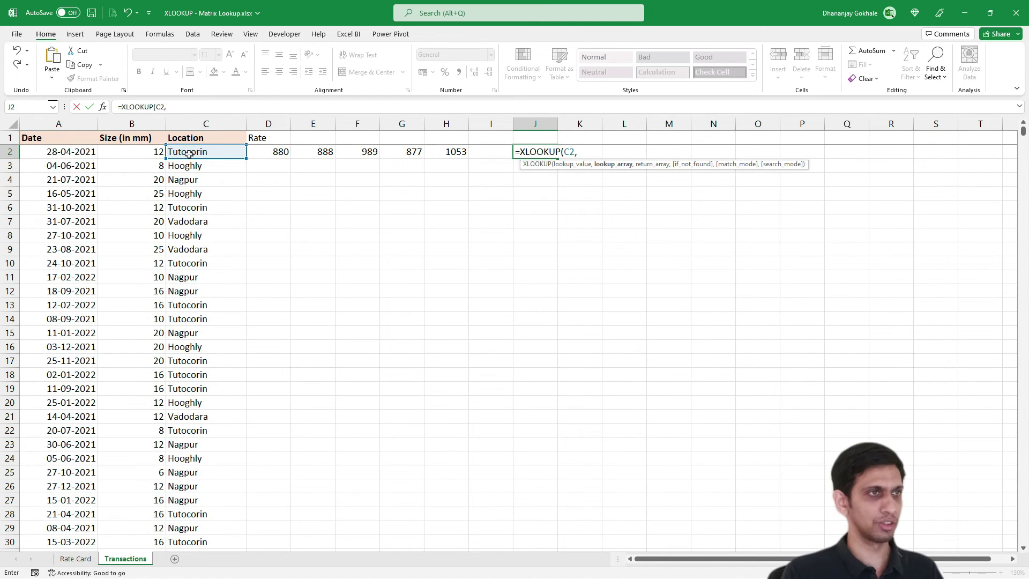
left_click(76, 559)
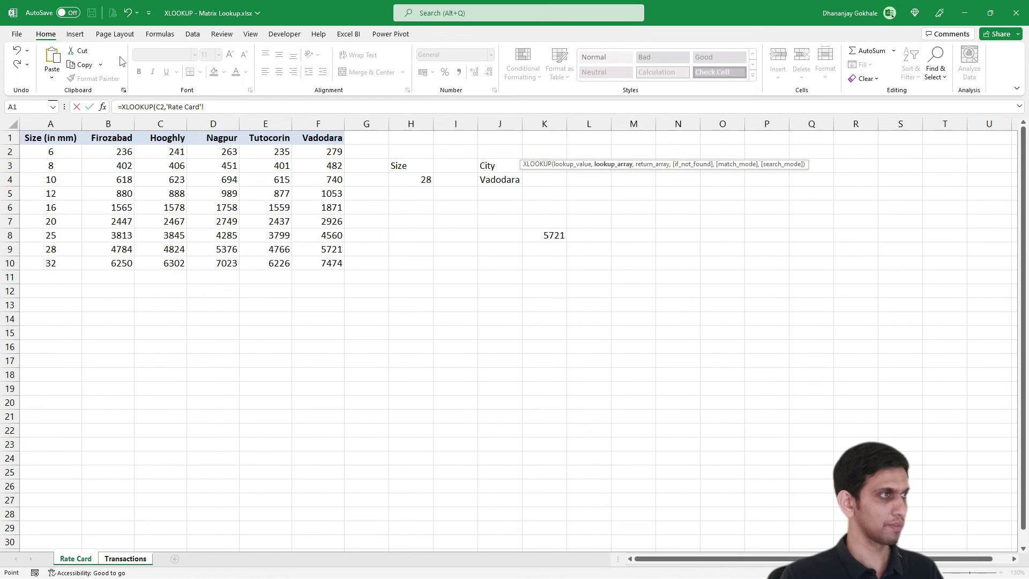
left_click_drag(116, 137, 313, 135)
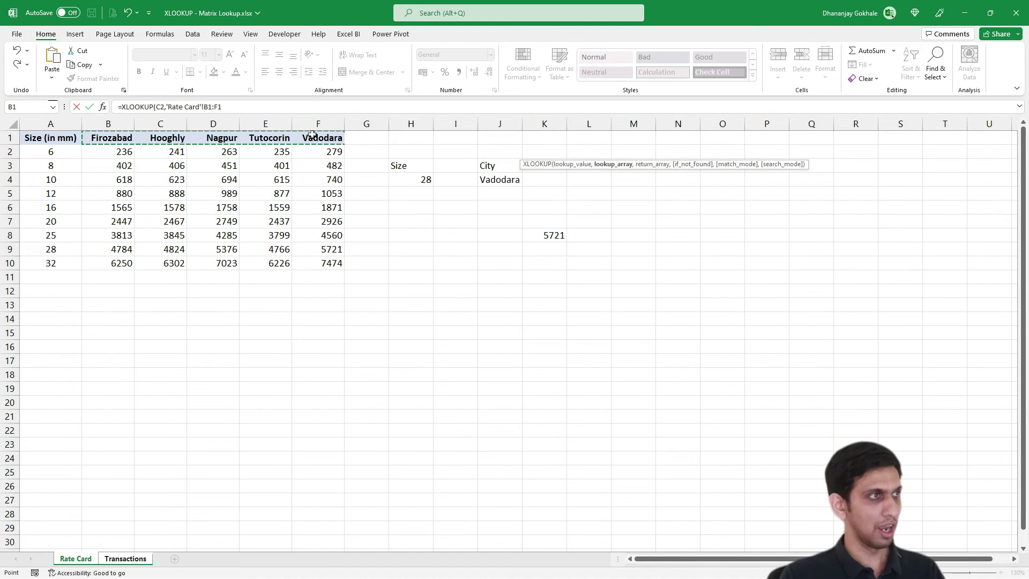
type(",")
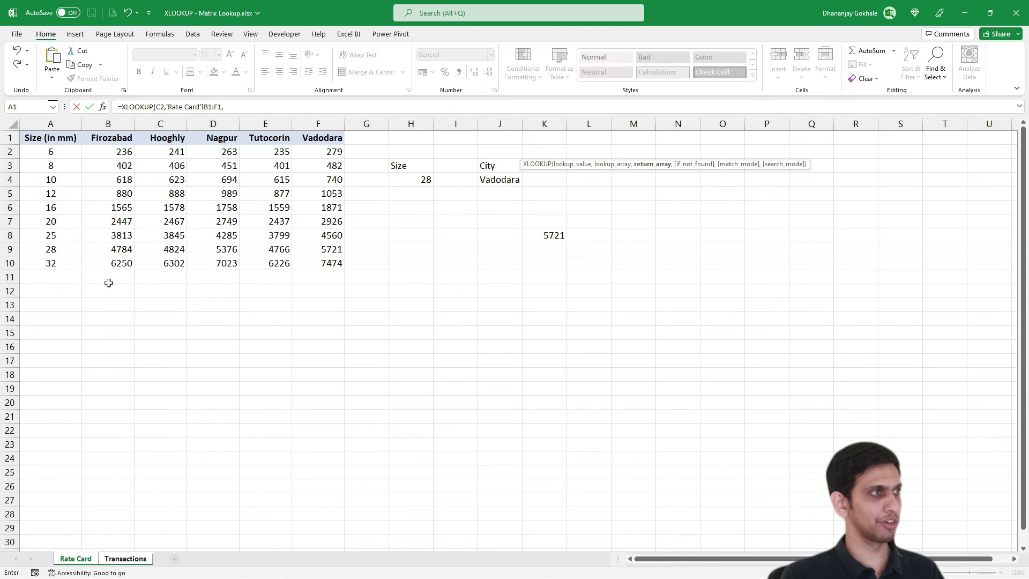
left_click(126, 560)
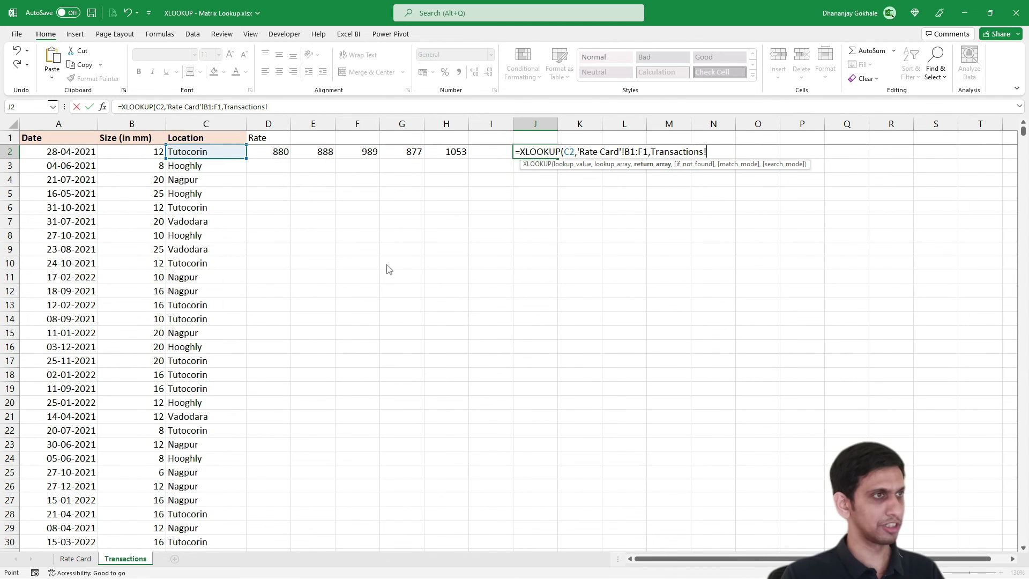
left_click_drag(276, 154, 445, 153)
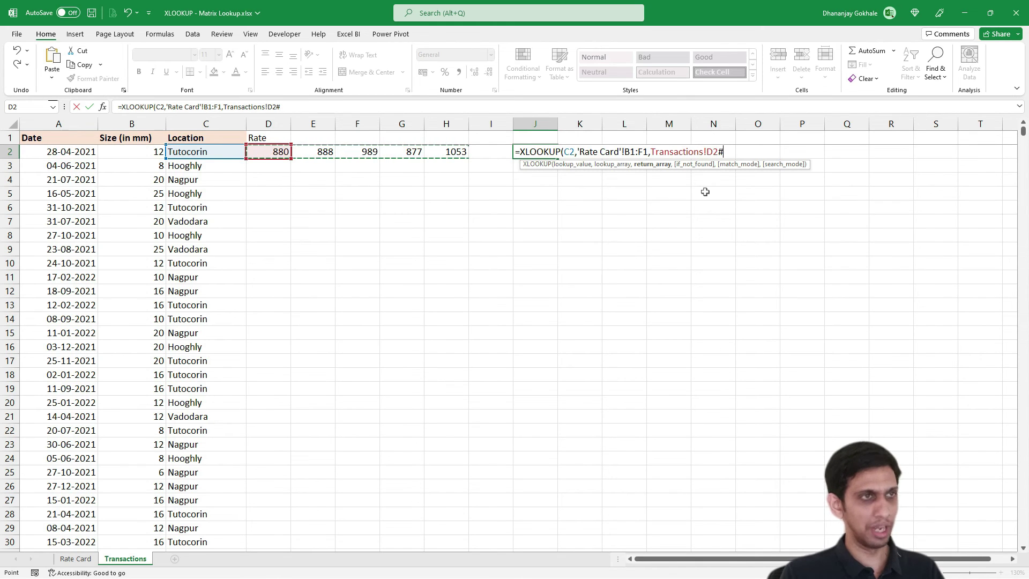
type(")")
key("Return")
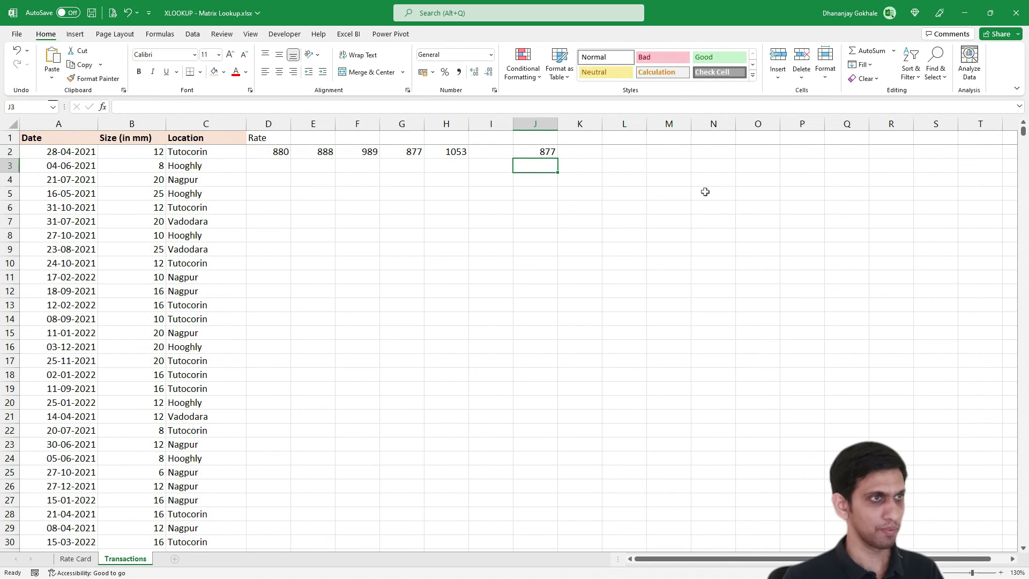
- Review J2's formula and copy the size lookup formula text from D2
key("Up")
key("F2")
key("Escape")
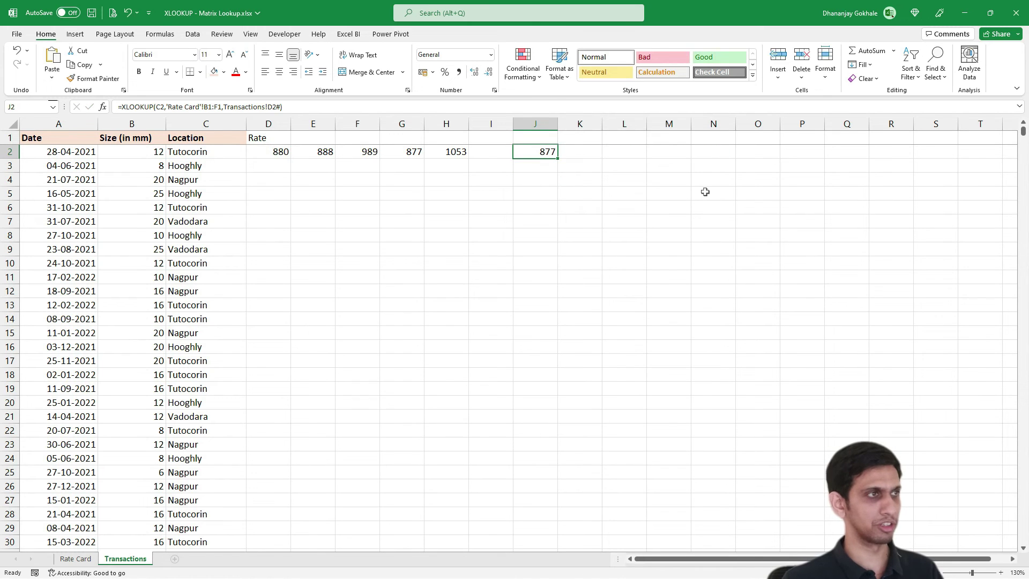
key("Left")
key("Left")
key("Left")
key("Left")
key("Left")
key("Left")
key("F2")
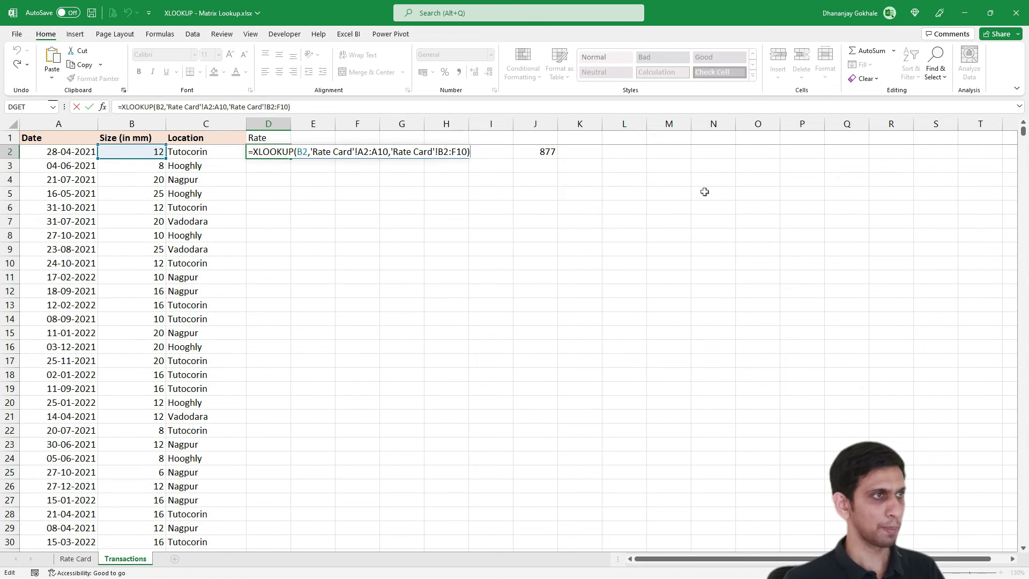
key("shift+Home")
key("shift+Right")
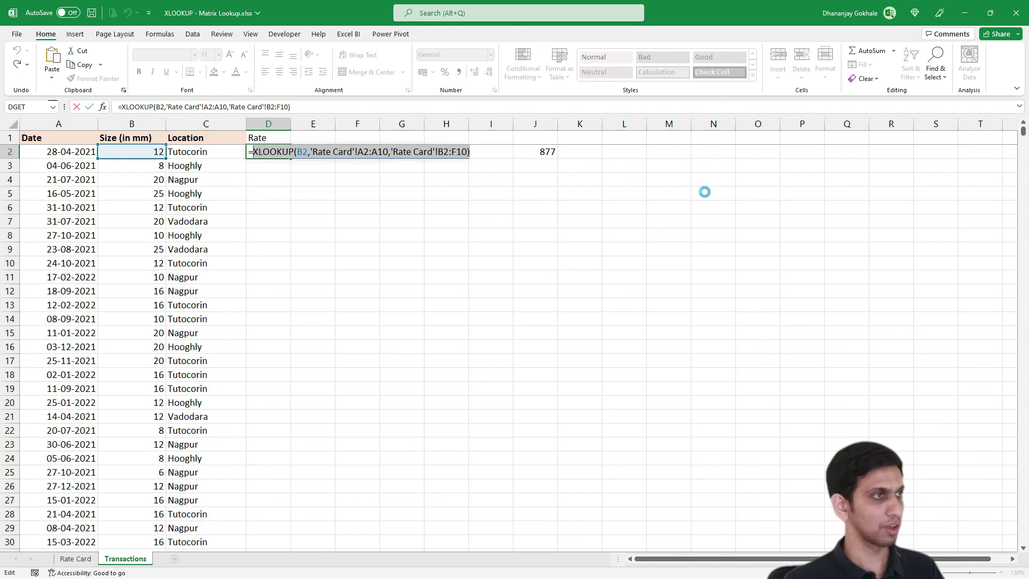
key("Escape")
- Replace D2# in J2 with the size lookup, nesting it as the return array
key("Right")
key("Right")
key("Right")
key("Right")
key("Right")
key("Right")
key("F2")
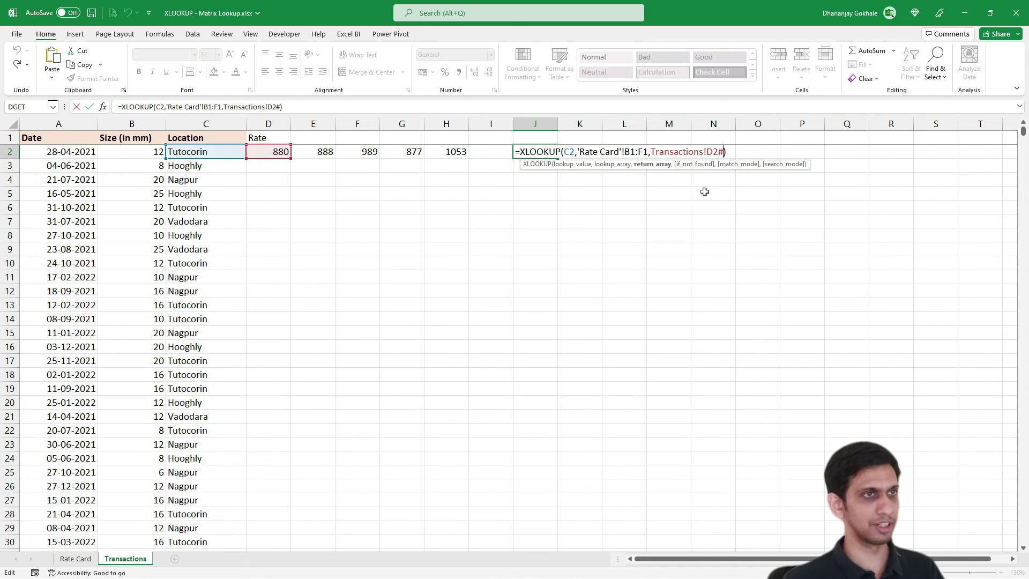
key("Left")
key("BackSpace")
key("BackSpace")
key("BackSpace")
key("BackSpace")
key("BackSpace")
key("BackSpace")
key("BackSpace")
key("BackSpace")
key("BackSpace")
key("BackSpace")
key("BackSpace")
key("BackSpace")
key("BackSpace")
key("BackSpace")
key("BackSpace")
key("BackSpace")
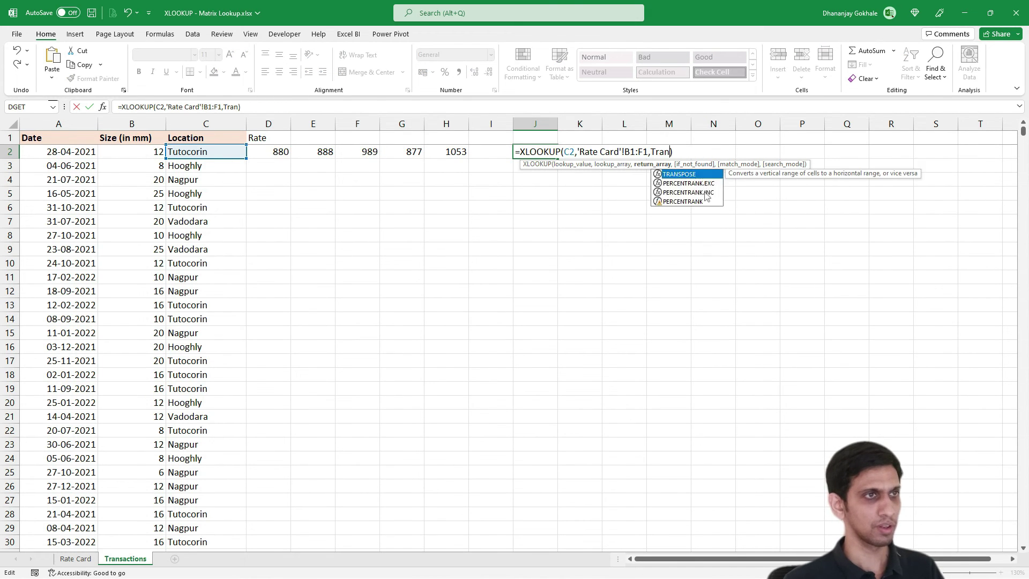
key("ctrl+v")
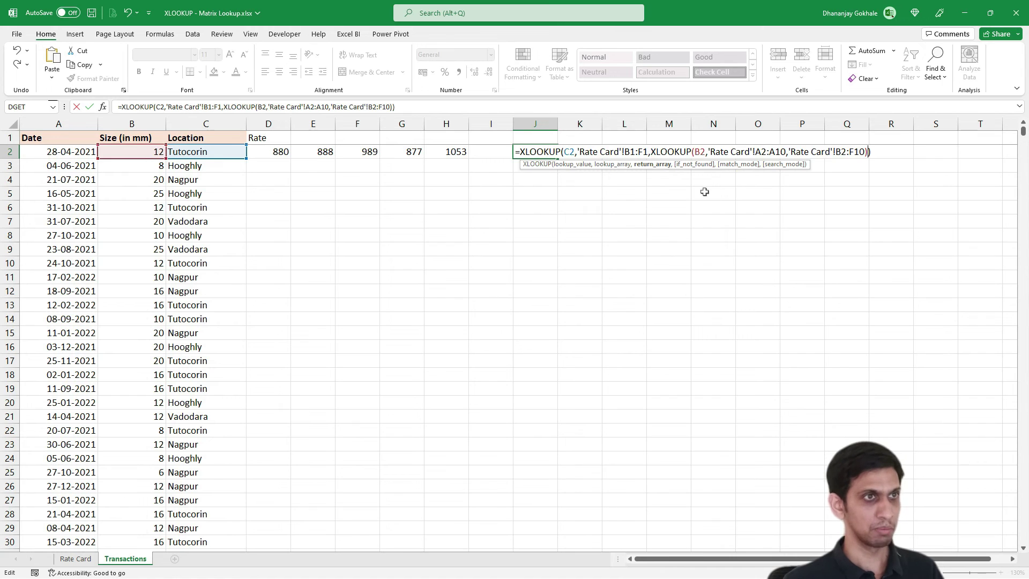
key("Return")
- Clear the old size lookup formula from D2
key("Up")
key("Left")
key("Left")
key("Left")
key("Left")
key("Left")
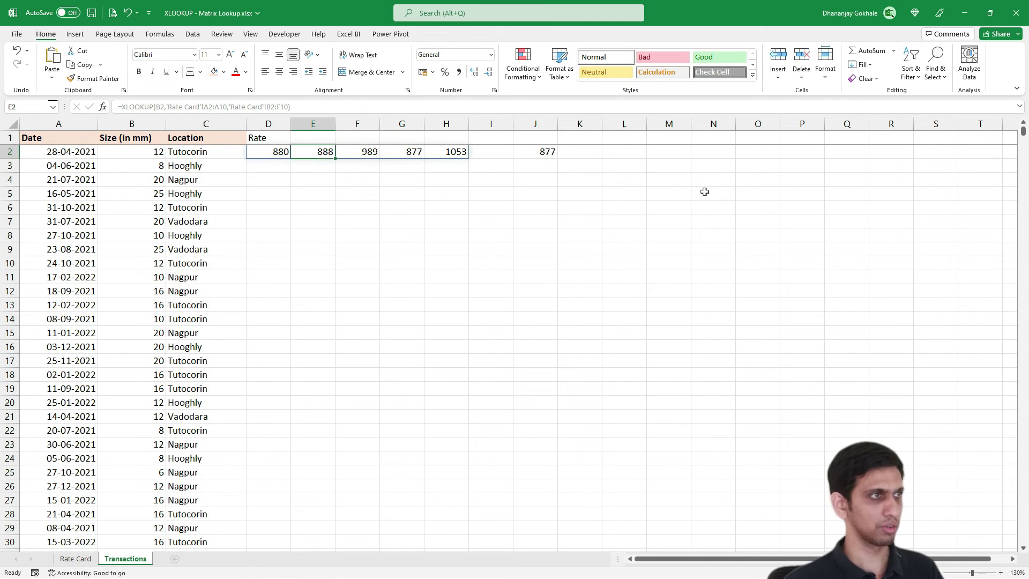
key("Left")
key("Delete")
- Copy J2's nested XLOOKUP formula into D2, returning 877
key("Right")
key("Right")
key("Right")
key("Right")
key("Right")
key("Right")
key("F2")
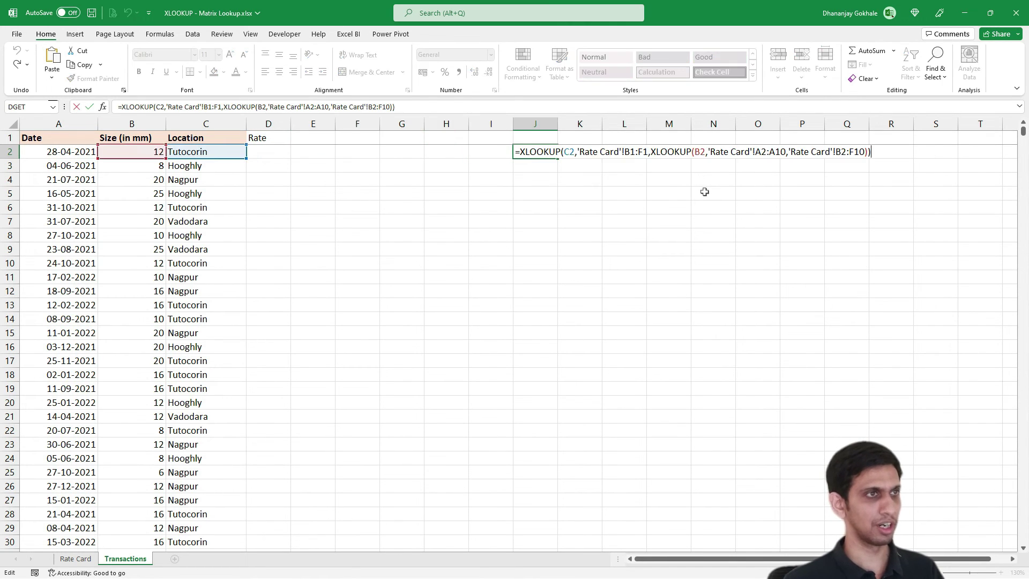
key("shift+Home")
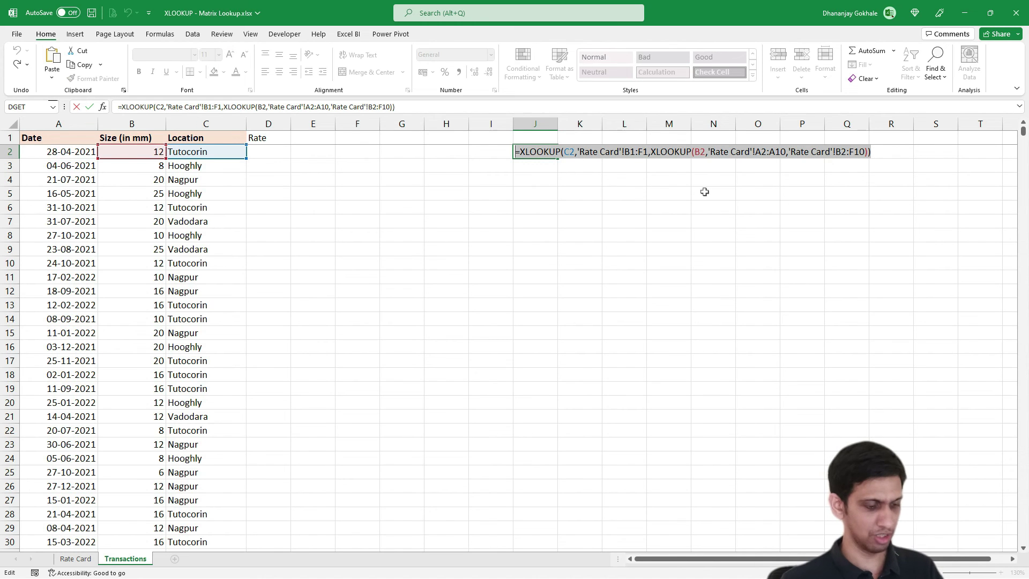
key("ctrl+c")
key("Escape")
key("Left")
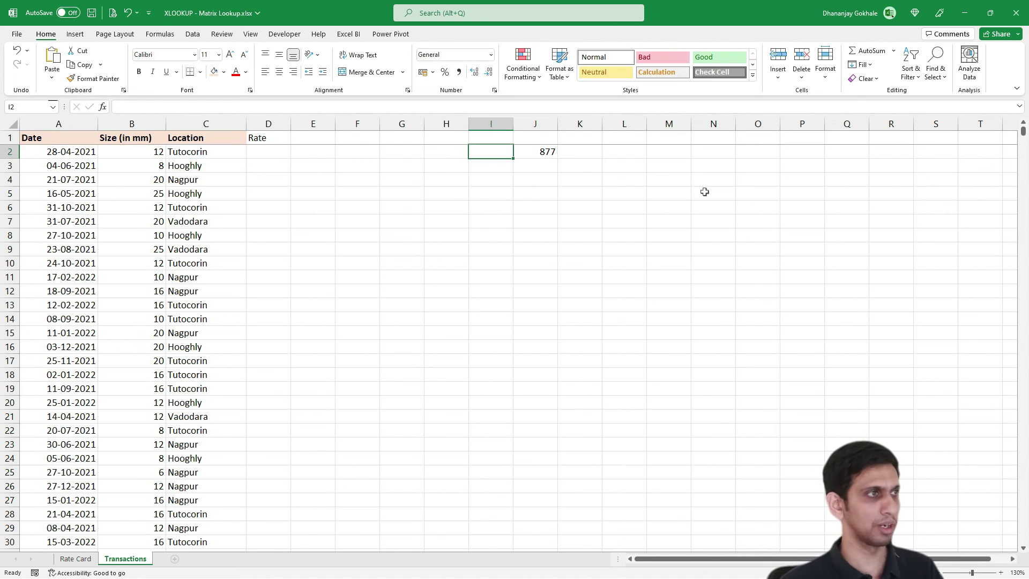
key("Left")
key("Left")
key("Left")
key("Left")
key("Left")
key("F2")
key("ctrl+v")
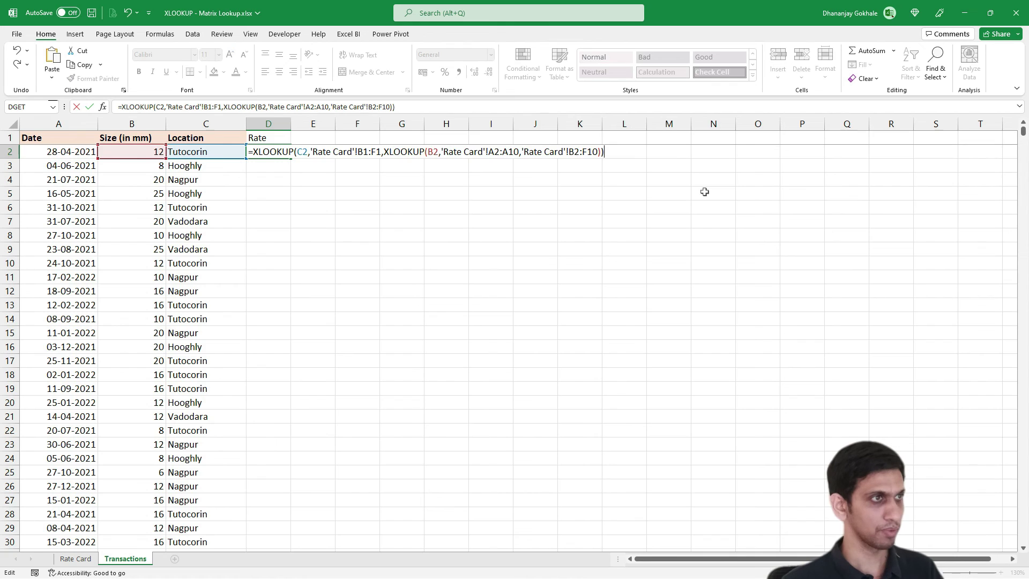
key("Return")
- Delete the leftover helper formula in J2
key("Right")
key("Right")
key("Right")
key("Right")
key("Right")
key("Up")
key("Right")
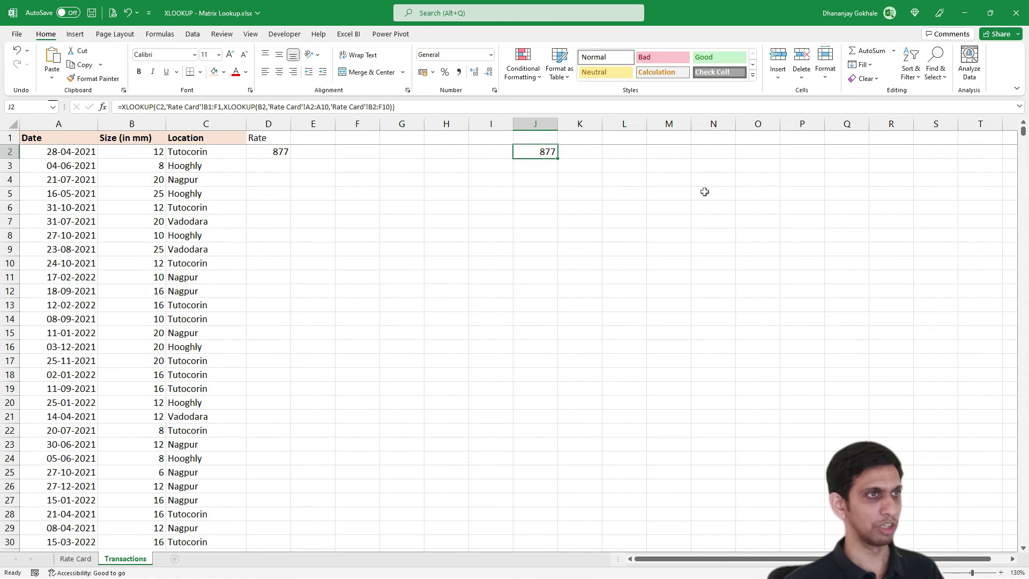
key("Left")
key("Left")
key("Left")
key("Left")
key("Left")
key("Left")
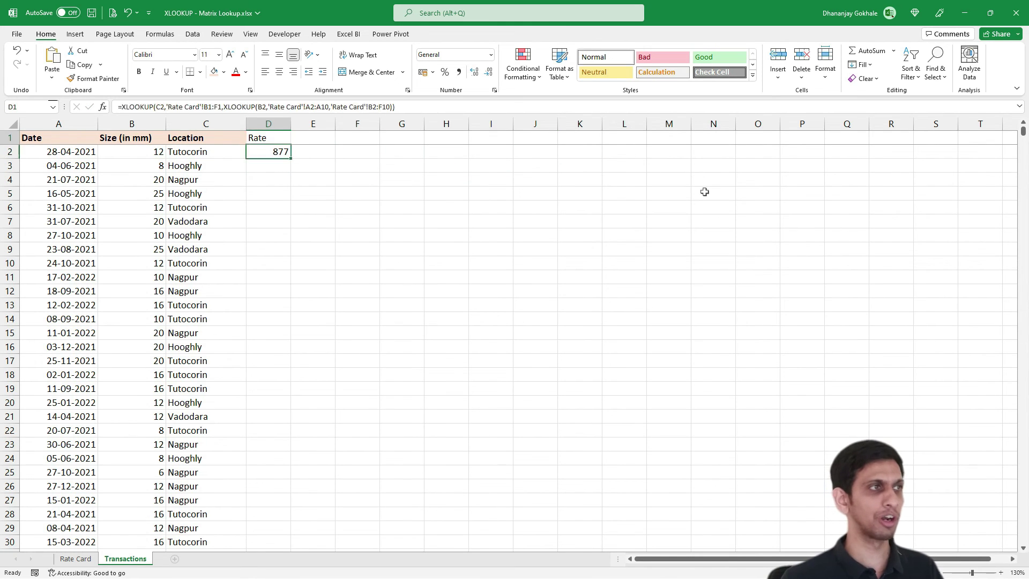
- Make the city header range in D2's formula absolute as $B$1:$F$1
key("Up")
key("Left")
key("Down")
key("Right")
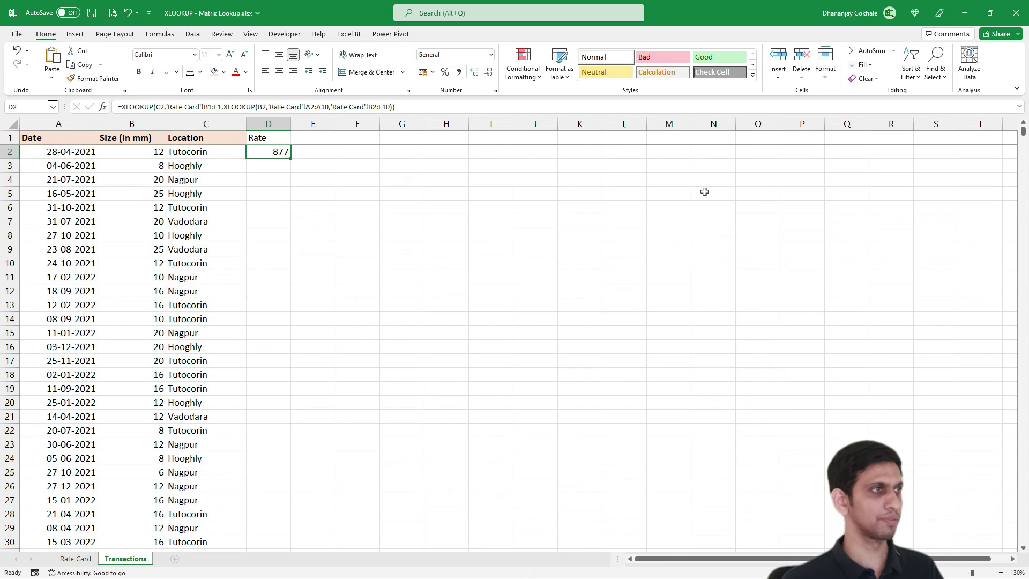
key("F2")
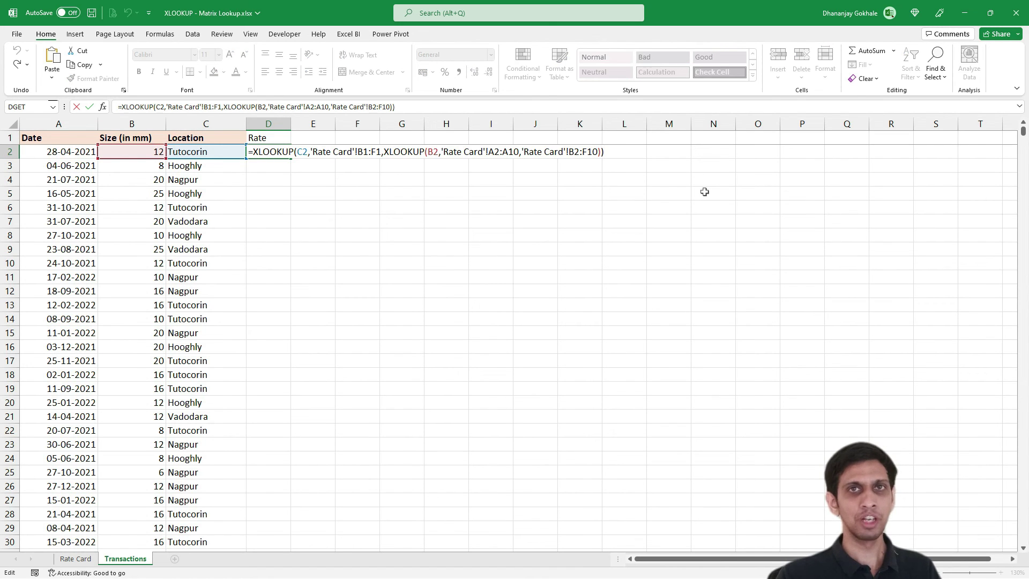
key("Left")
key("Left")
key("Left")
key("Left")
key("Left")
key("Left")
key("Left")
key("Left")
key("Left")
key("Left")
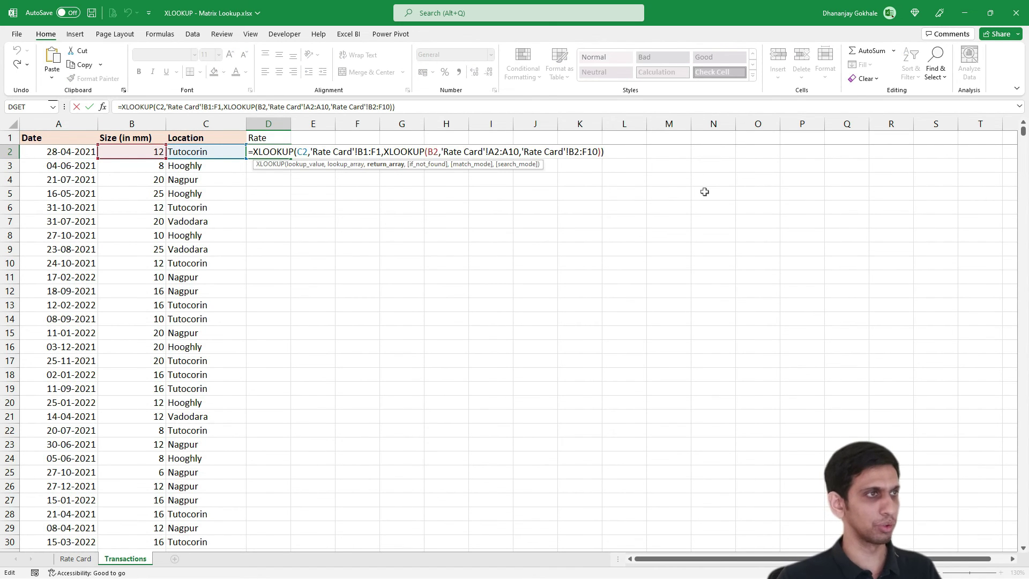
key("Left")
key("Left")
key("Left")
key("Left")
key("Left")
key("Left")
key("Left")
key("Left")
key("Left")
key("Left")
key("Left")
key("Left")
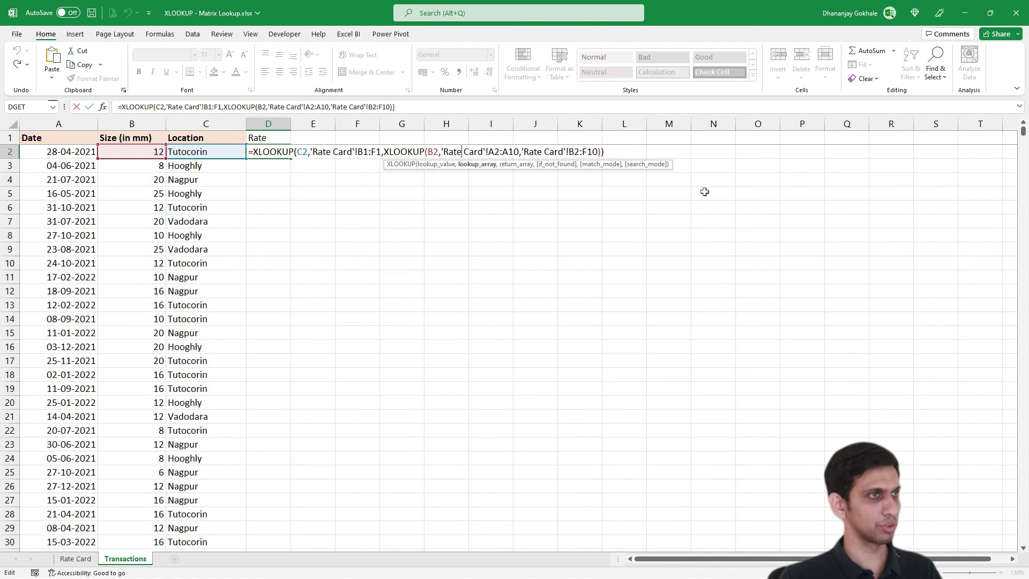
key("Left")
key("Left")
key("Left")
key("Left")
key("Left")
key("Left")
key("Left")
key("Left")
key("Left")
key("Left")
key("Left")
key("Left")
key("Left")
key("Left")
key("Left")
key("Left")
key("Left")
key("Left")
key("Left")
key("Left")
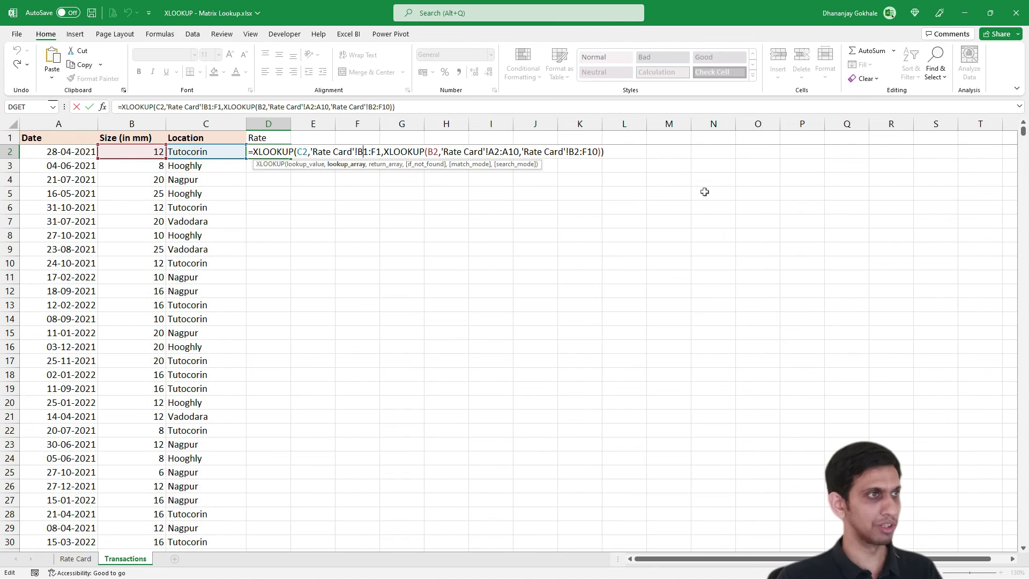
key("F4")
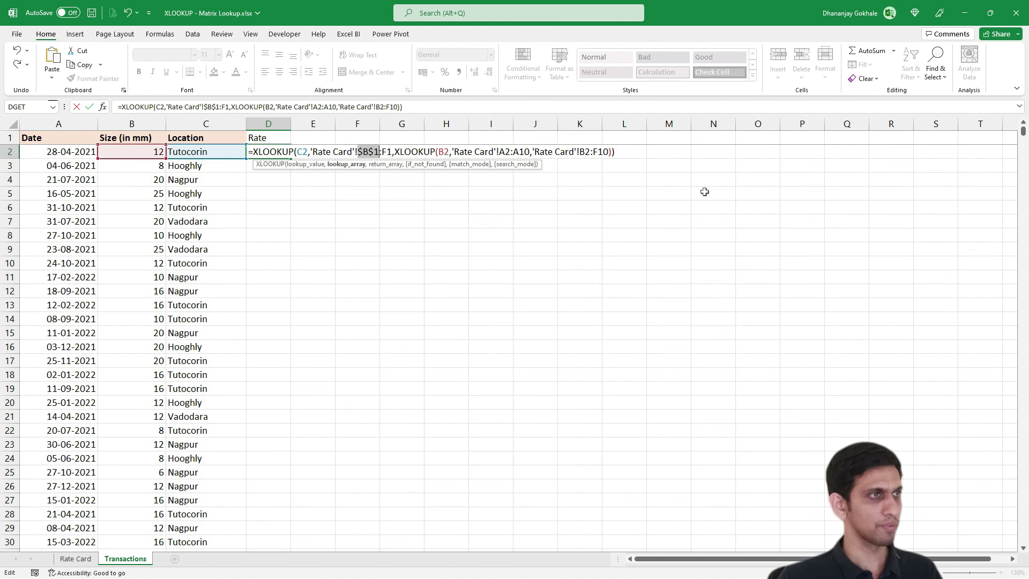
key("F4")
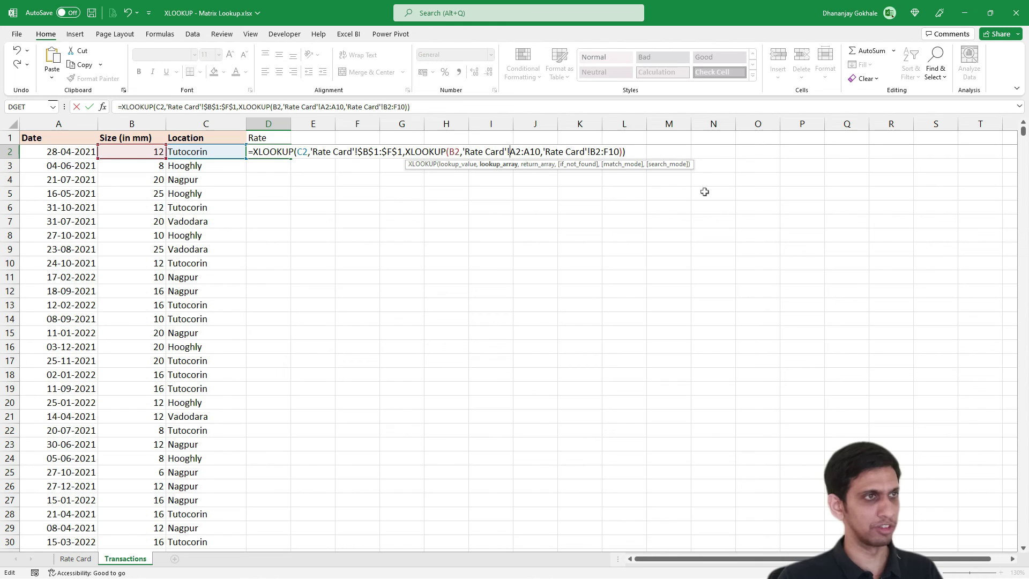
- Make the size and rate ranges absolute ($A$2:$A$10, $B$2:$F$10) and commit the formula
key("F4")
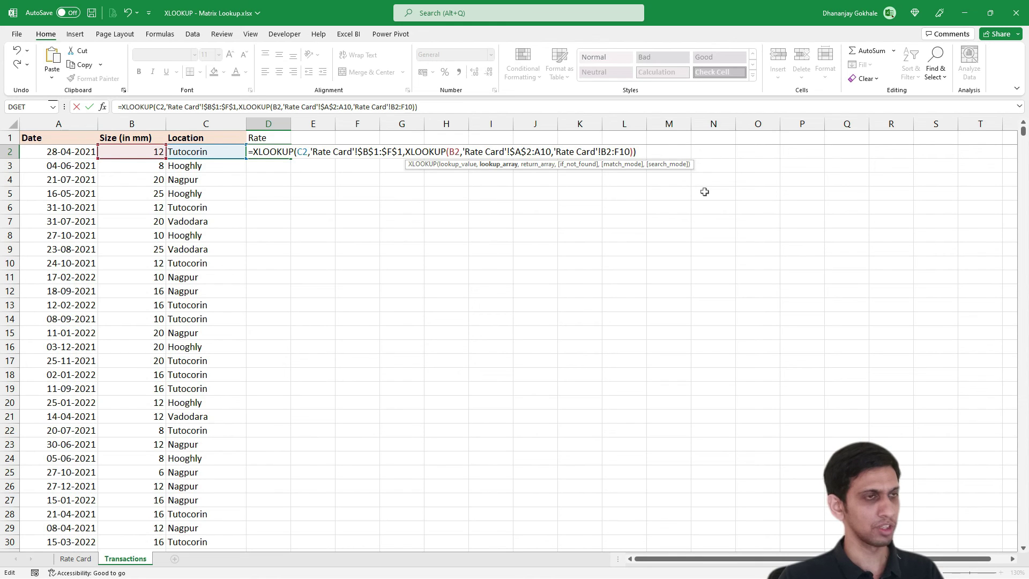
key("F4")
key("Right")
key("Right")
key("Right")
key("Right")
key("Right")
key("Right")
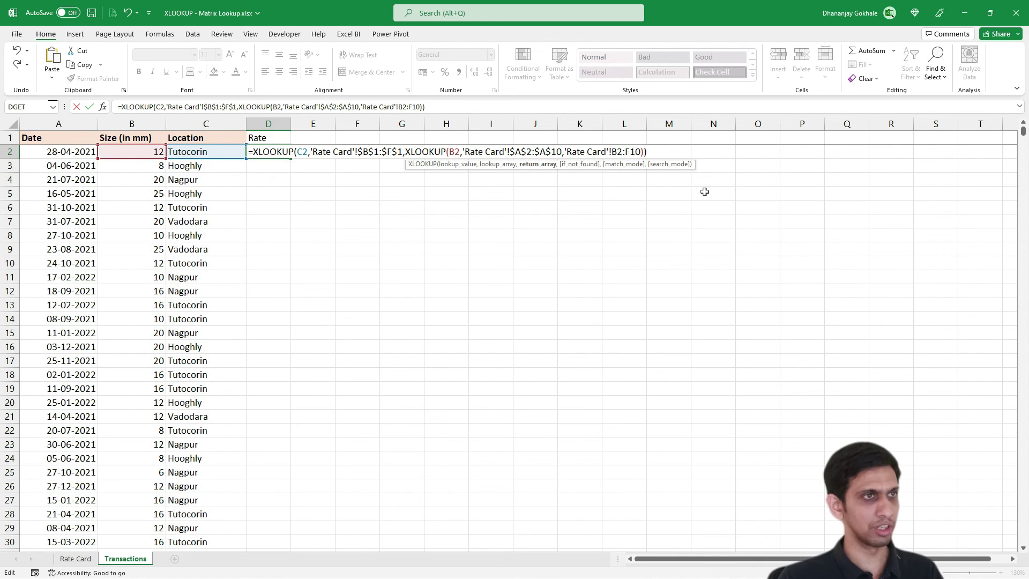
key("F4")
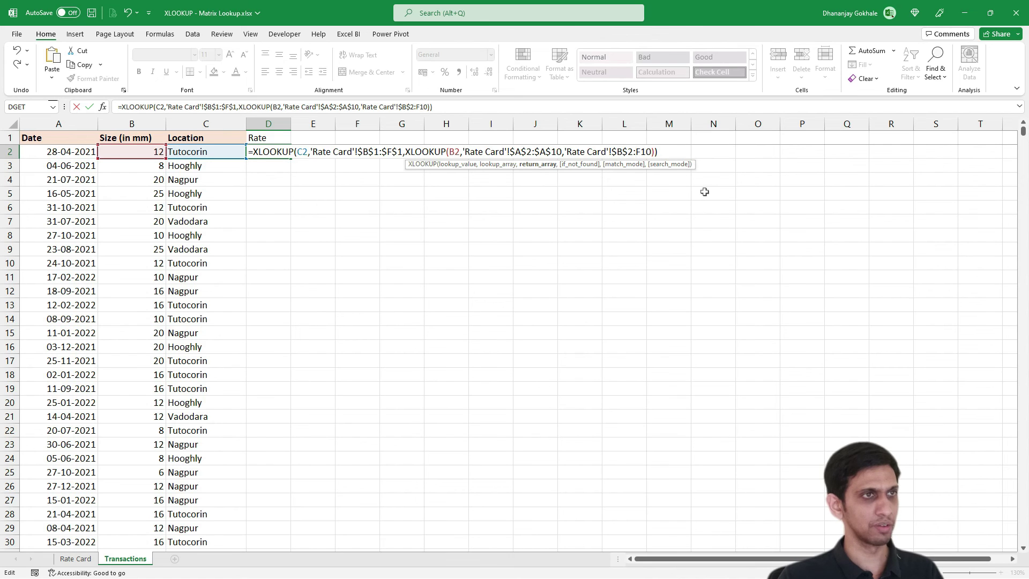
key("F4")
key("Return")
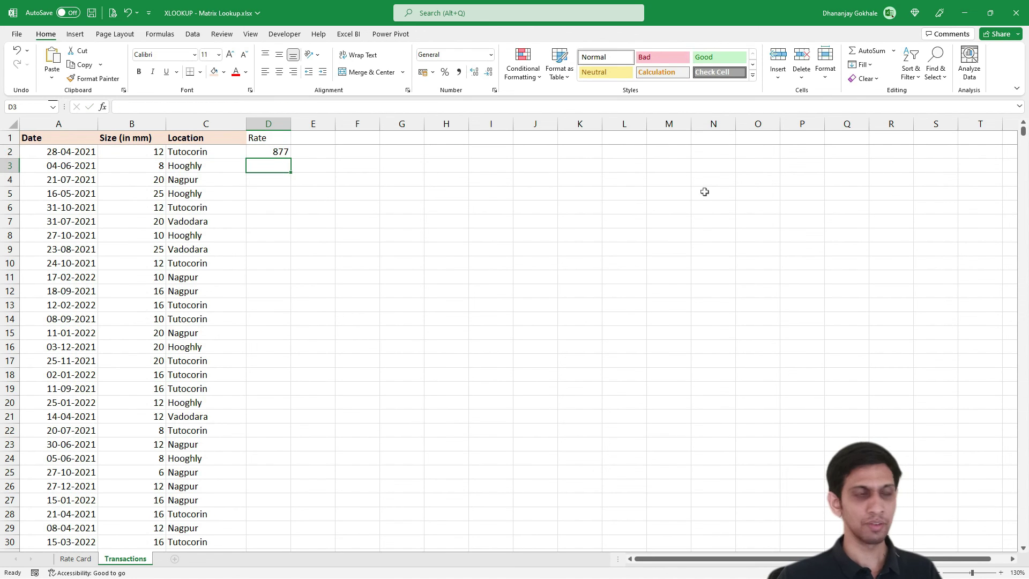
- Copy the nested XLOOKUP formula from D2 down into D3:D5
key("Up")
key("F2")
key("Escape")
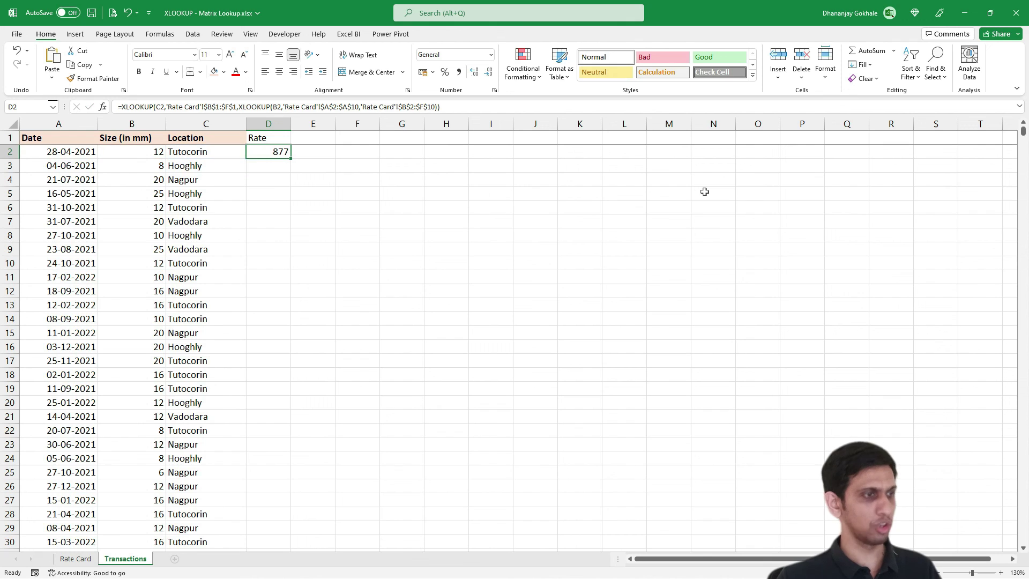
key("ctrl+c")
key("shift+Down")
key("shift+Down")
key("shift+Down")
key("ctrl+v")
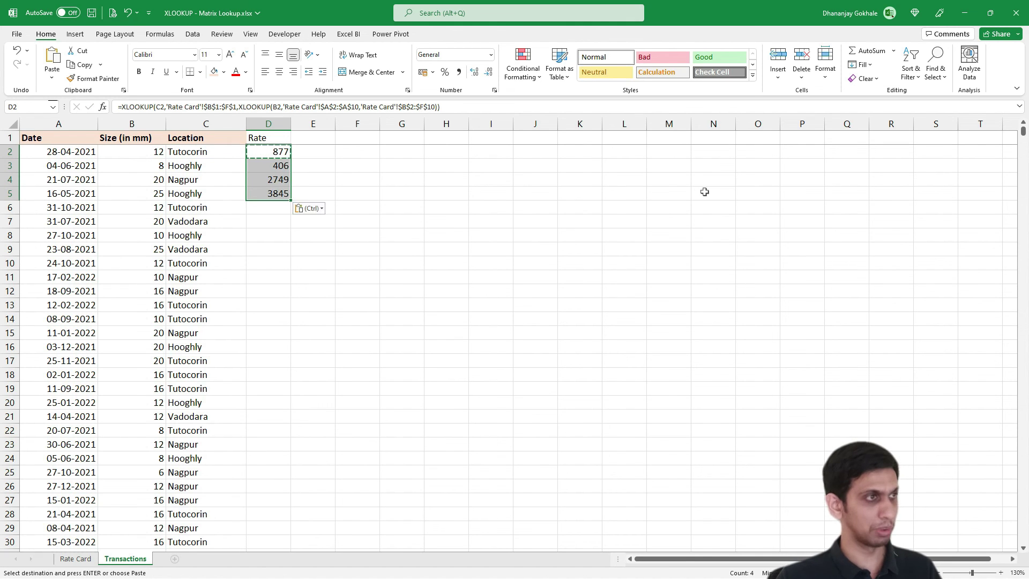
key("Escape")
- Check D3's adjusted formula and confirm the rates 406, 2749 and 3845 down to D5
key("Down")
key("F2")
key("Escape")
key("Up")
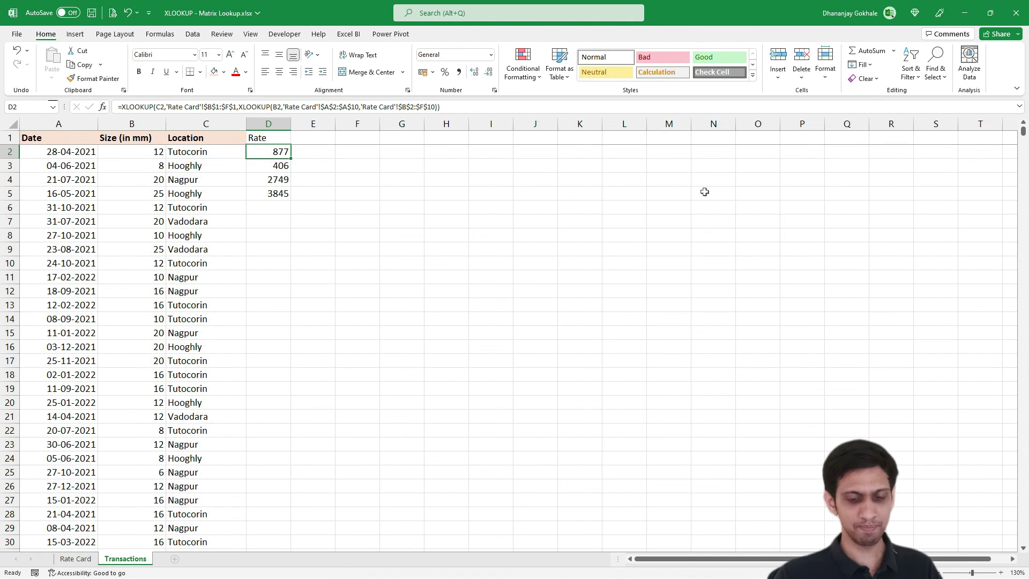
key("Down")
key("Down")
key("Down")
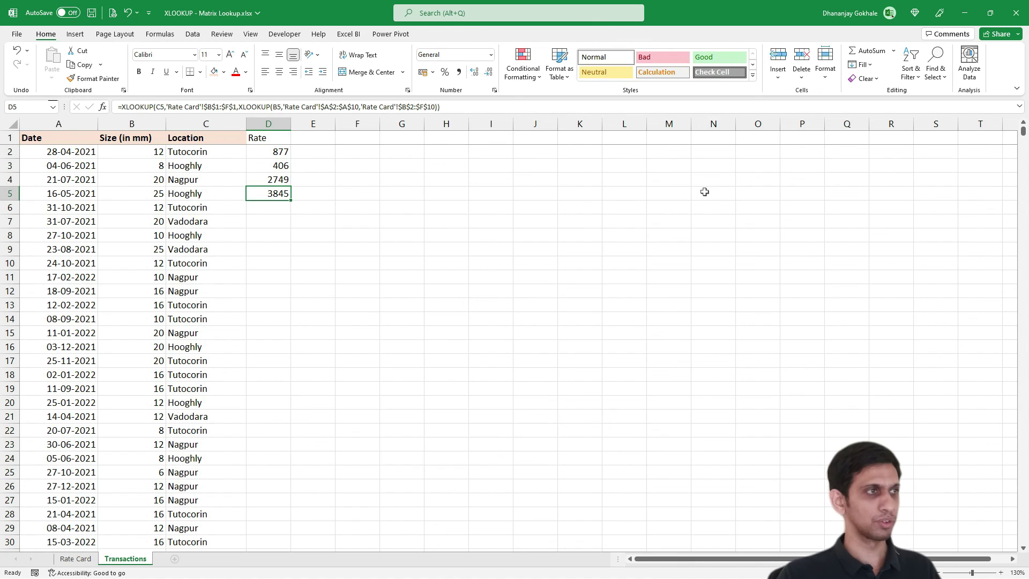